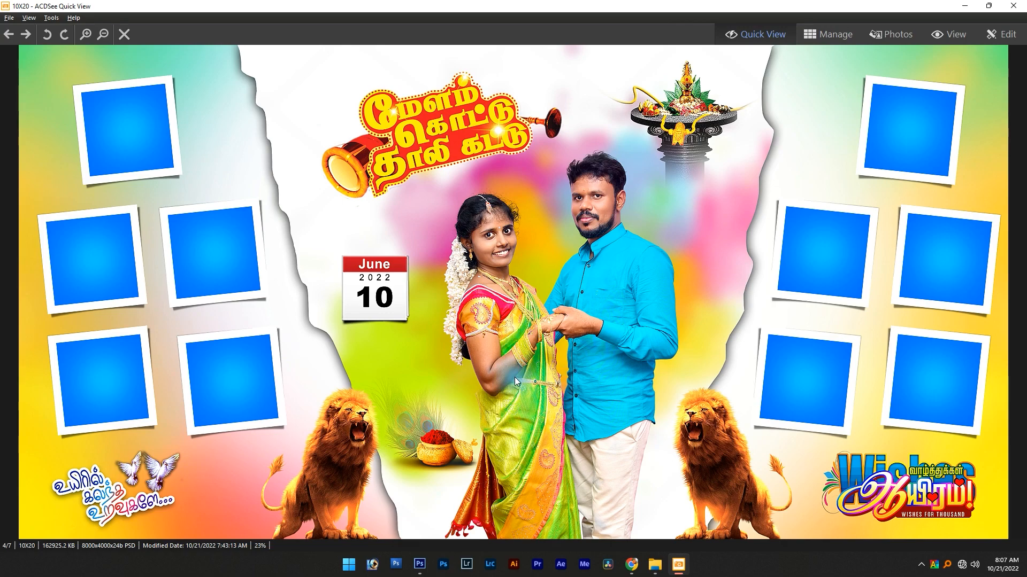
Close the finished design preview and look over the two colorful background images and the splash image's web search page
left_click(1012, 5)
left_click(593, 174)
left_click_drag(698, 227, 607, 155)
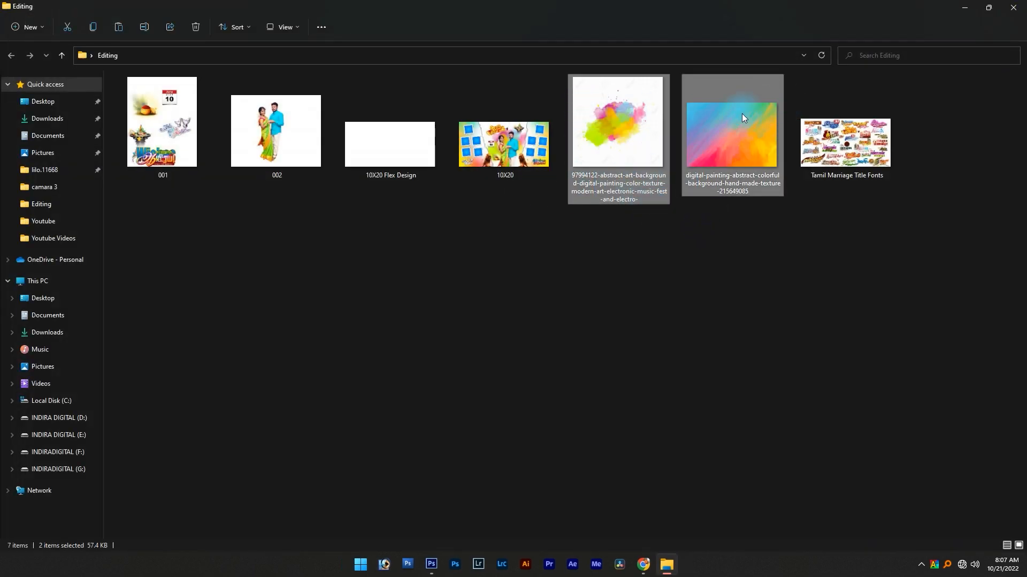
left_click(642, 565)
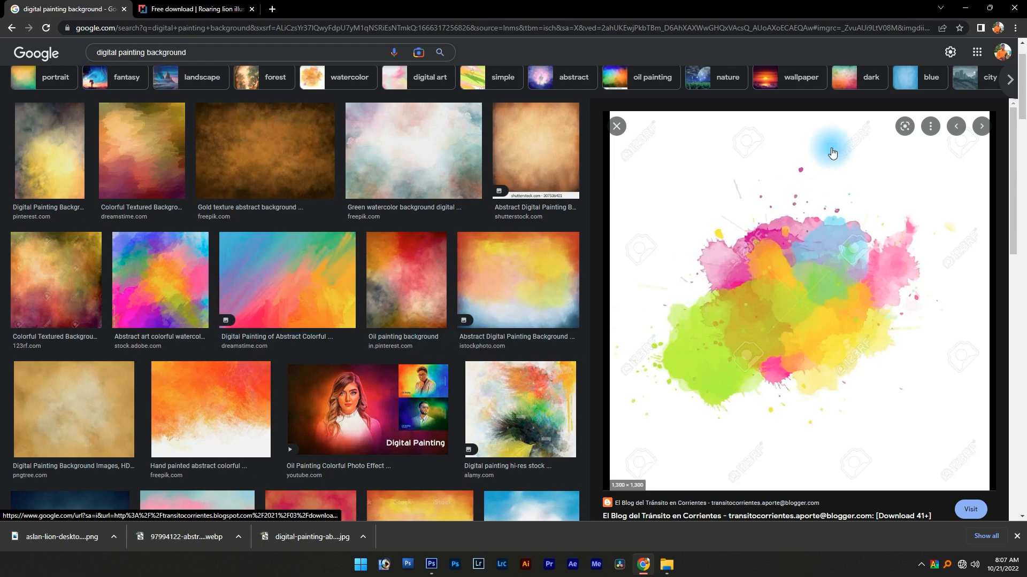
left_click(965, 8)
Switch to Photoshop and create a new 20 × 10 inch RGB document at 400 pixels/inch with a white background
left_click(432, 564)
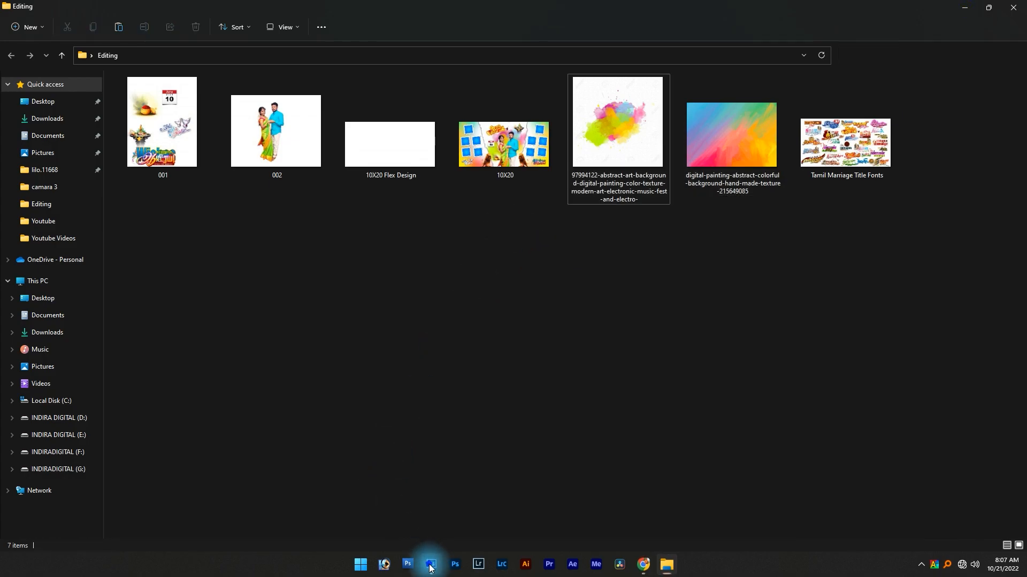
left_click(27, 9)
left_click(42, 19)
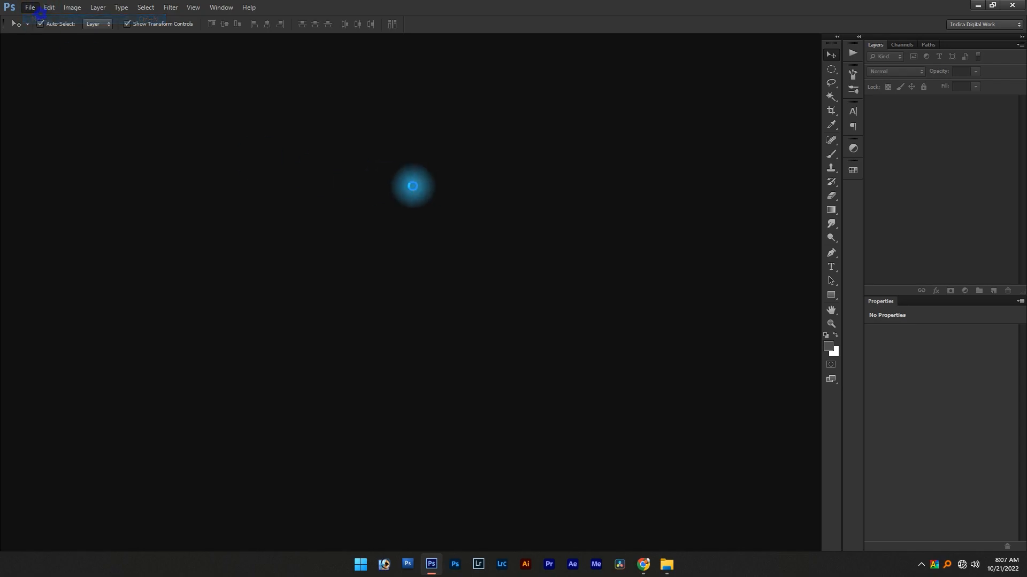
left_click(528, 194)
left_click(521, 212)
double_click(480, 195)
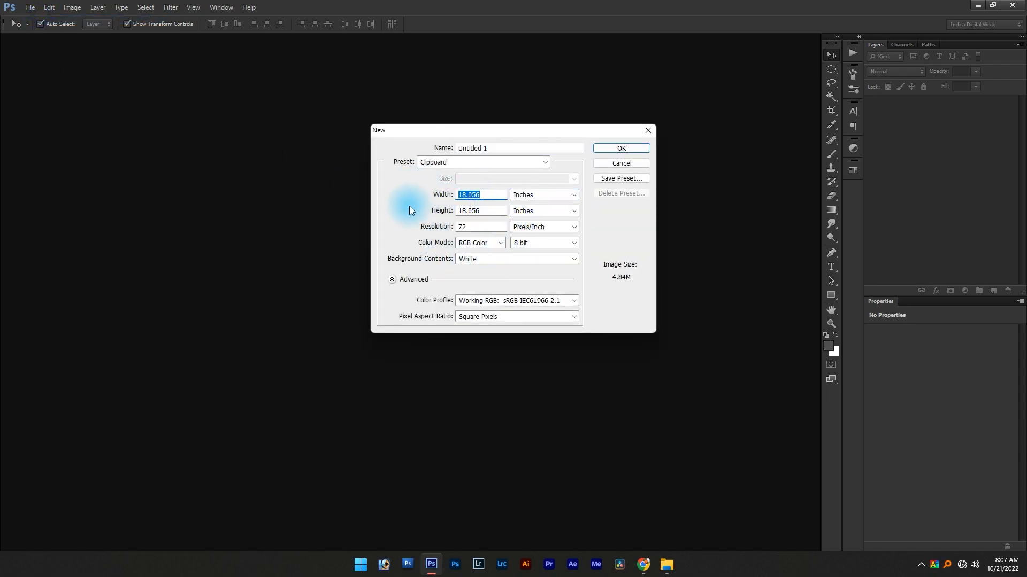
type("20")
key("Tab")
type("10")
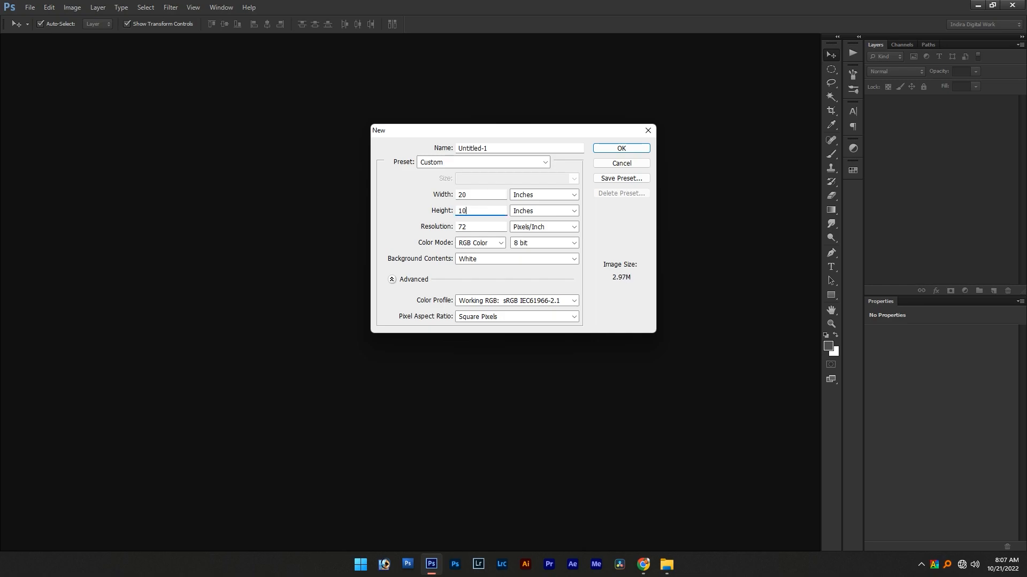
left_click(532, 210)
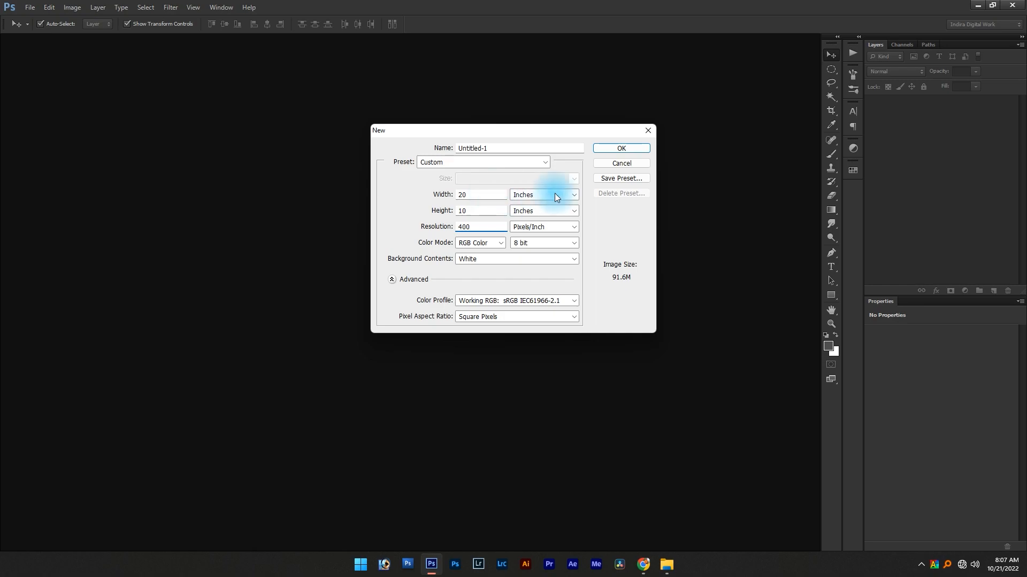
left_click(637, 149)
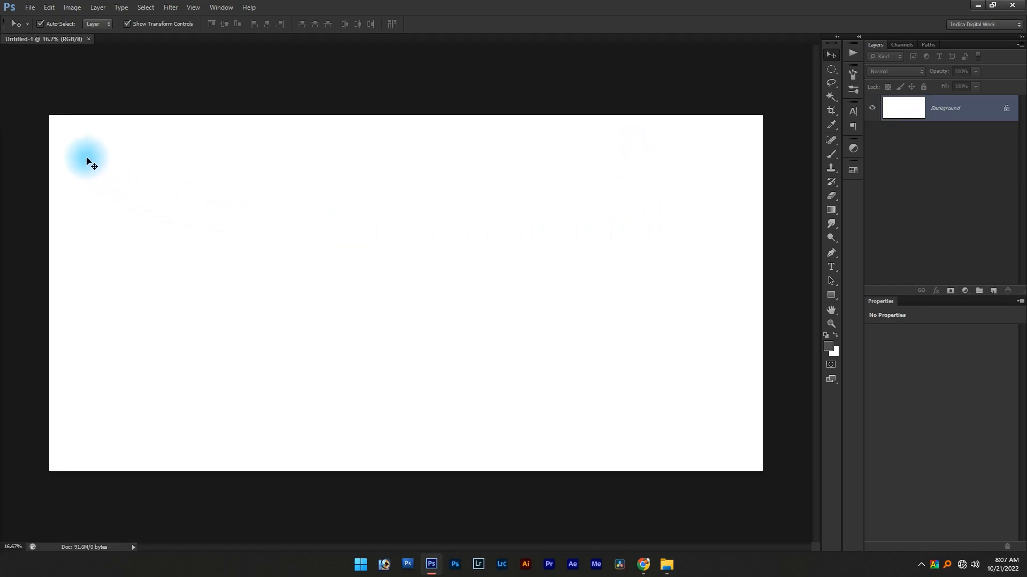
Save the document as the PSD file 10X20 Flex Design in the Editing folder, replacing the existing file
left_click(30, 7)
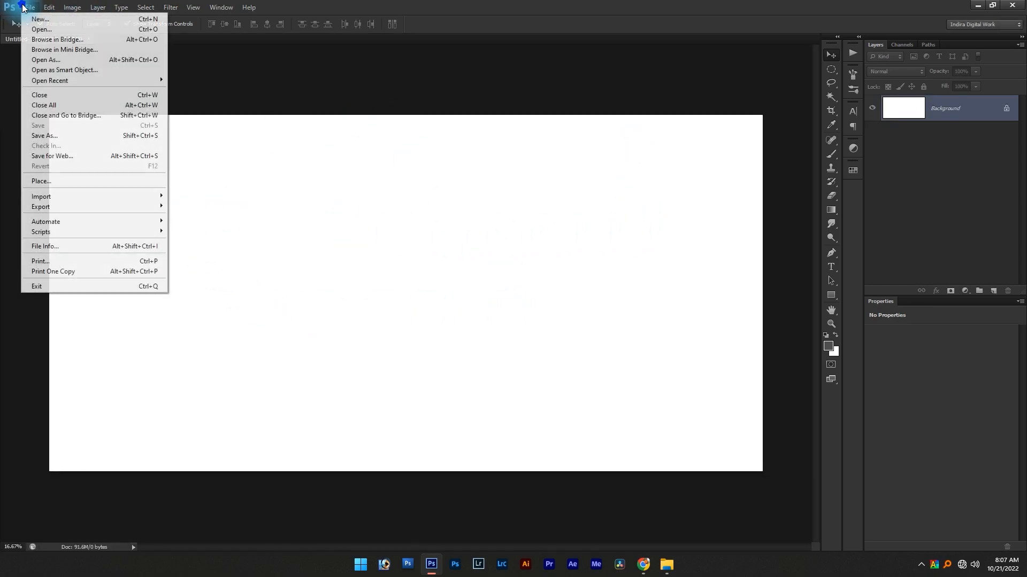
left_click(66, 135)
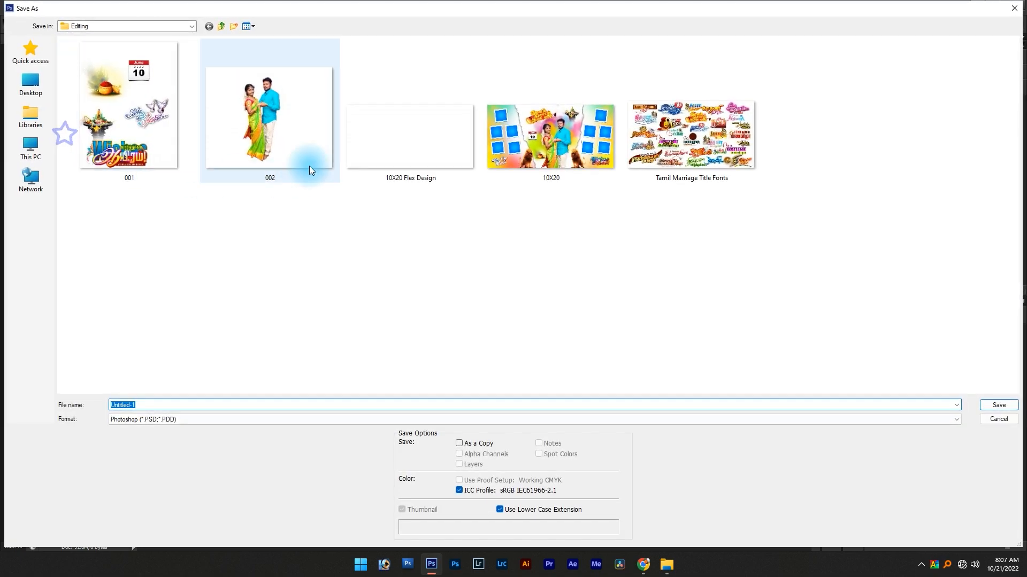
left_click(374, 123)
key("Return")
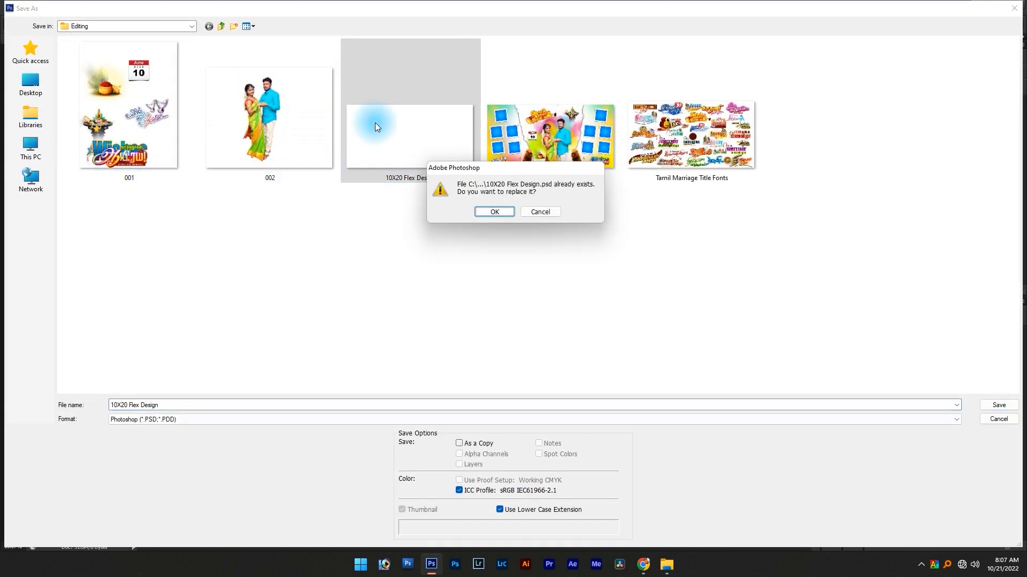
key("Return")
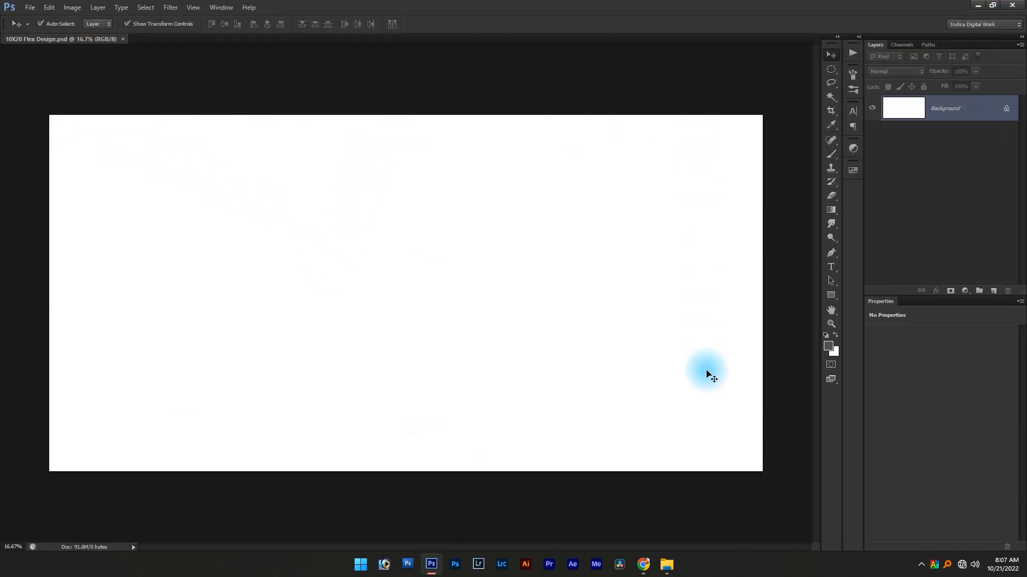
Open the digital-painting abstract colorful background image from the Editing folder, copy the whole picture and close it
key("alt+Tab")
left_click(424, 344)
mouse_move(735, 154)
left_mouse_down()
mouse_move(717, 245)
mouse_move(367, 313)
mouse_move(375, 39)
left_mouse_up()
key("alt+Tab")
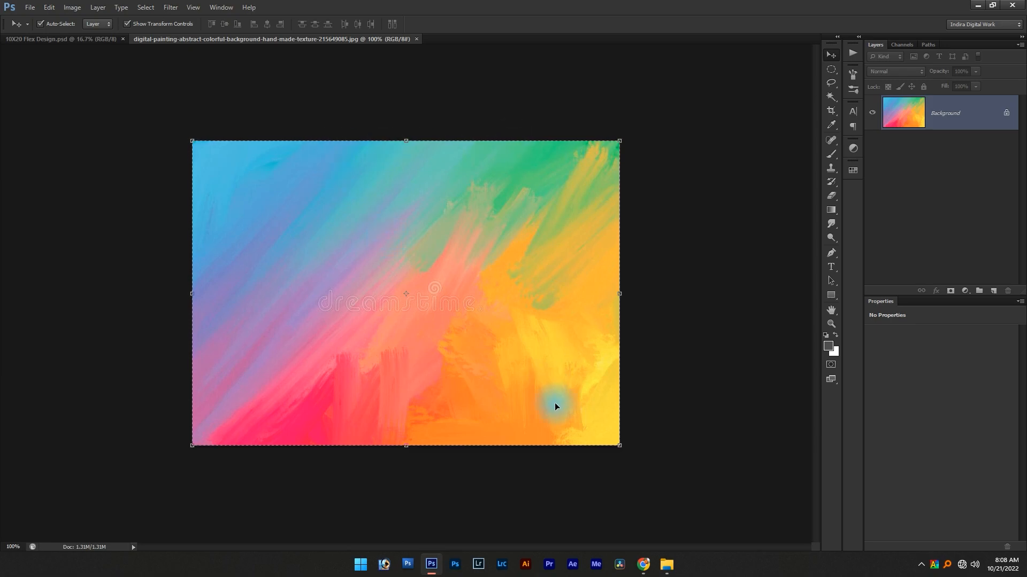
key("ctrl+w")
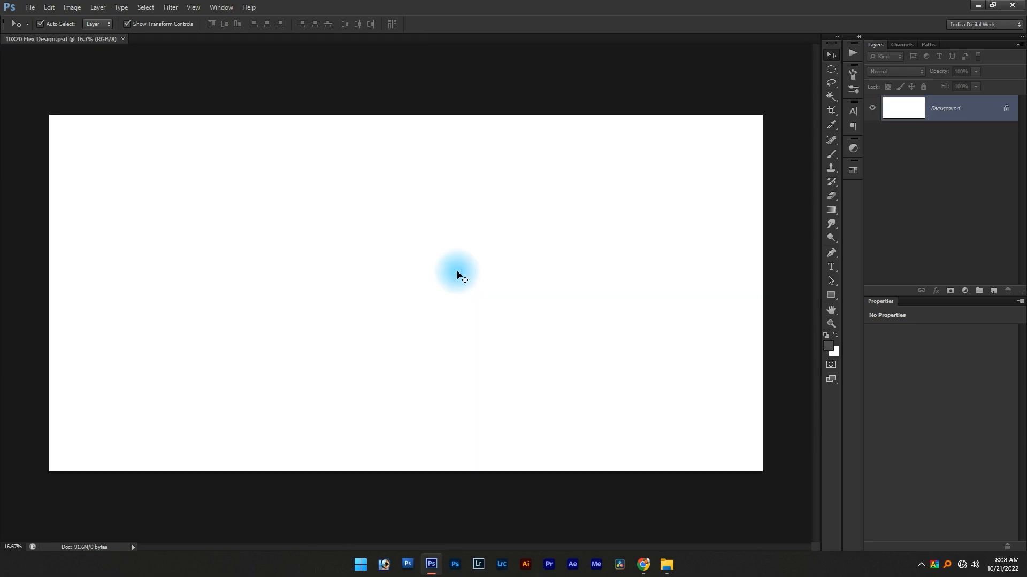
Paste the copied painting into the flex design and scale it to cover the whole canvas
key("ctrl+v")
left_click_drag(443, 262, 669, 126)
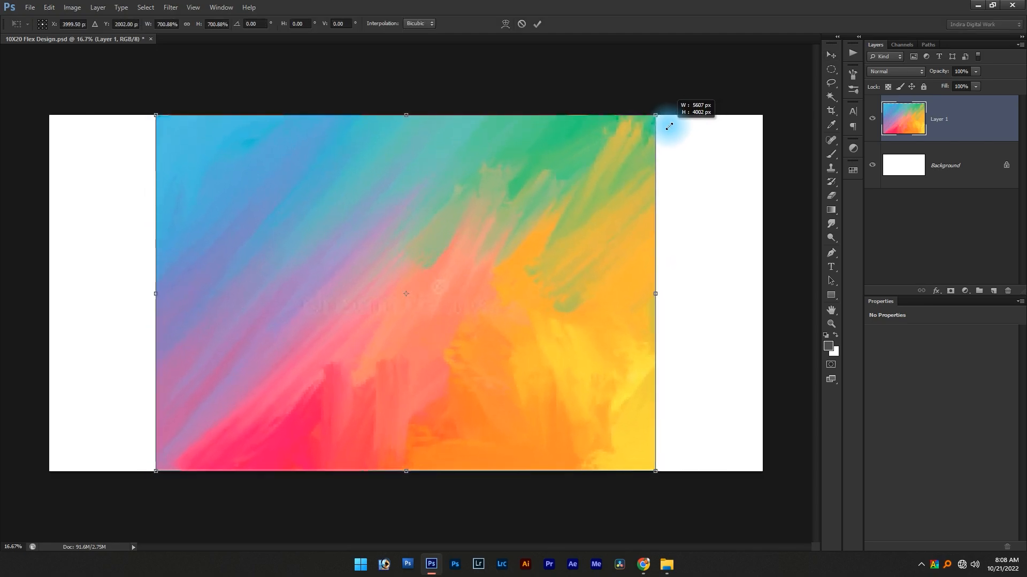
left_click_drag(657, 293, 764, 300)
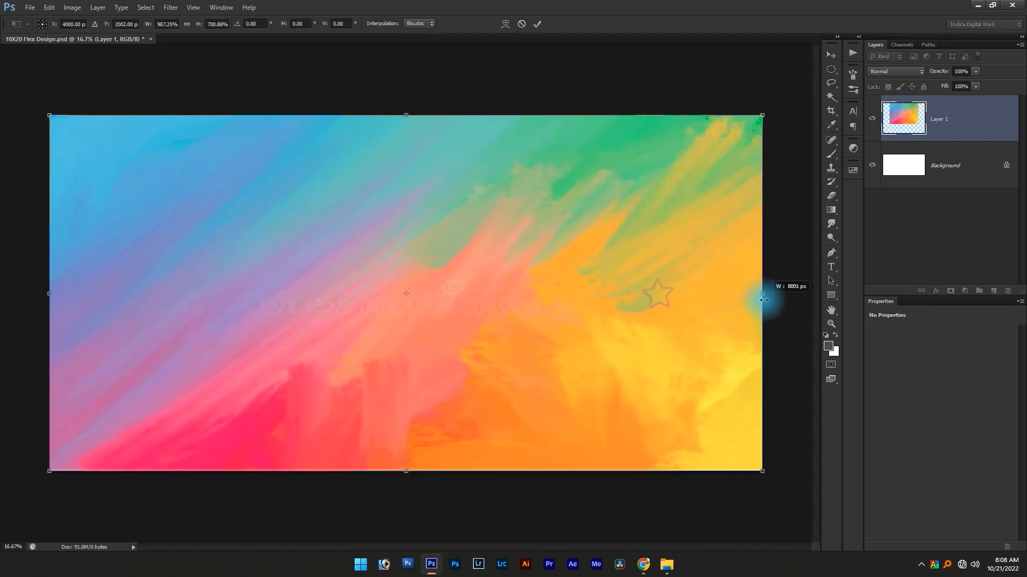
key("Return")
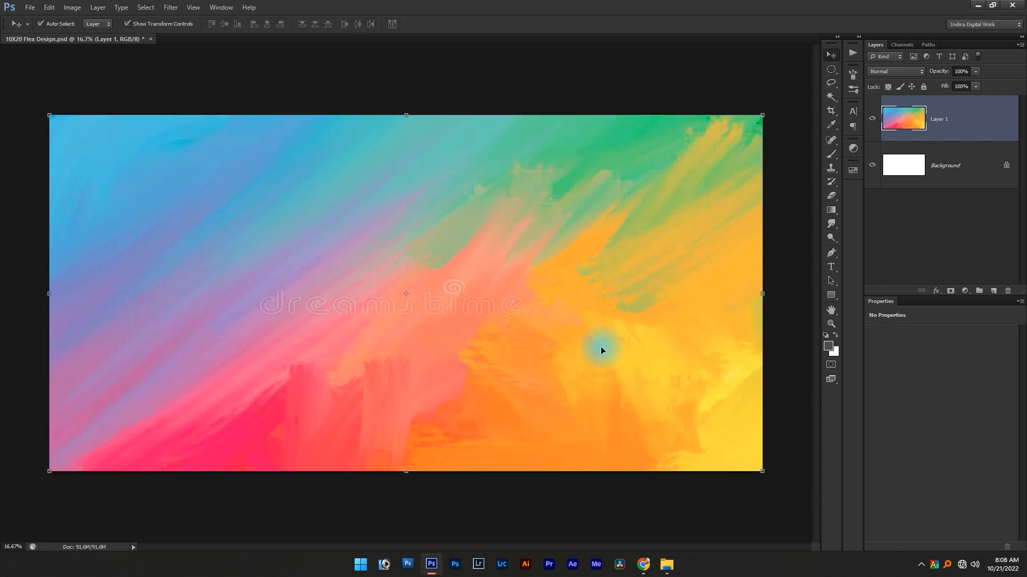
Apply a Gaussian Blur with a 60-pixel radius to the painting layer
left_click(171, 7)
mouse_move(199, 115)
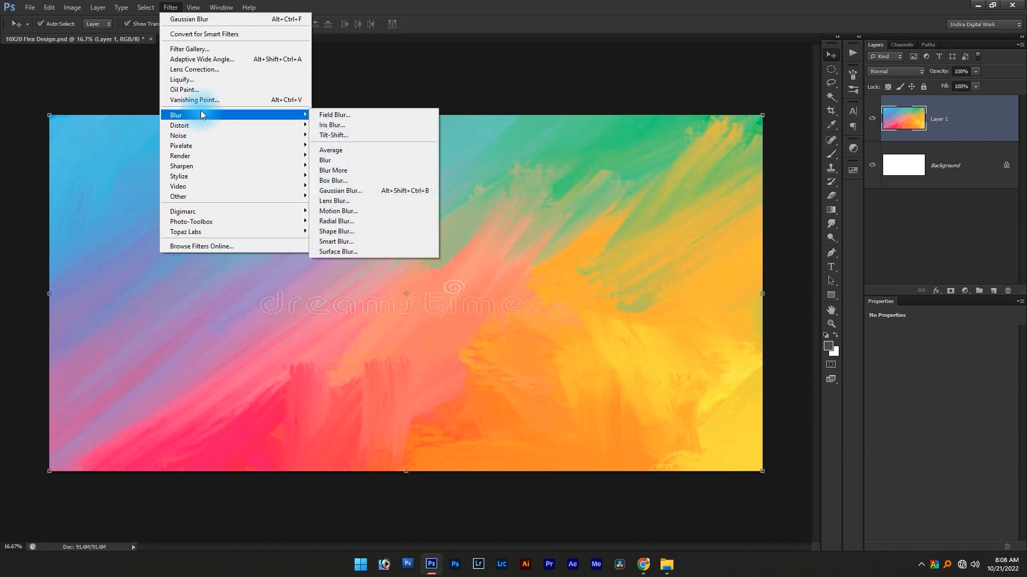
left_click(362, 191)
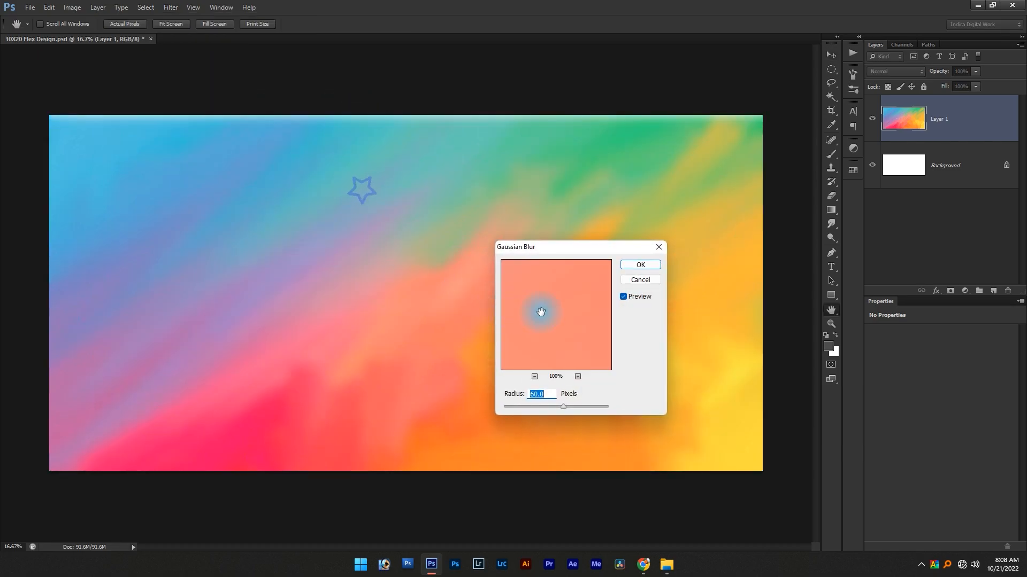
left_click_drag(554, 408, 555, 407)
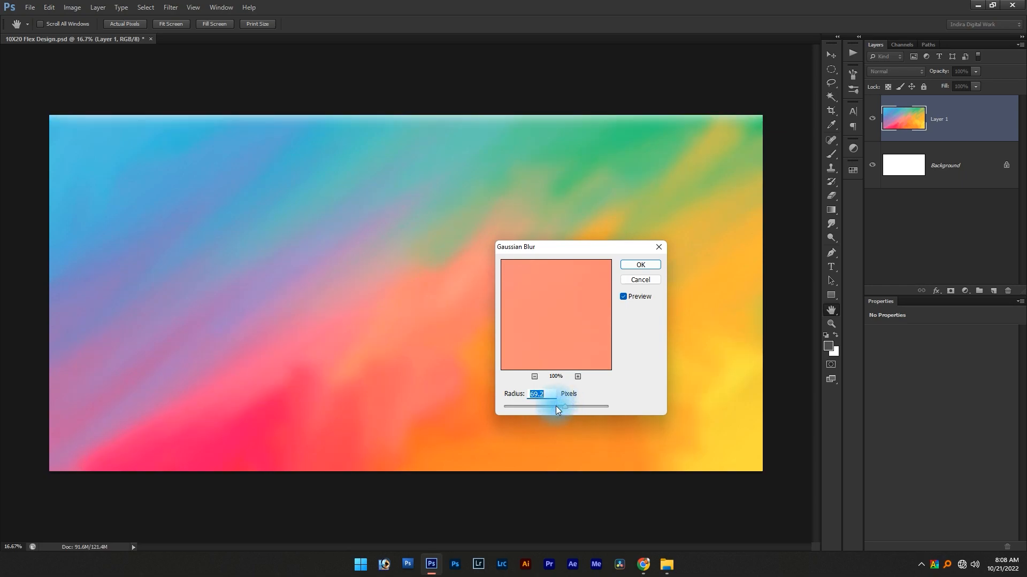
type("60")
key("Return")
key("v")
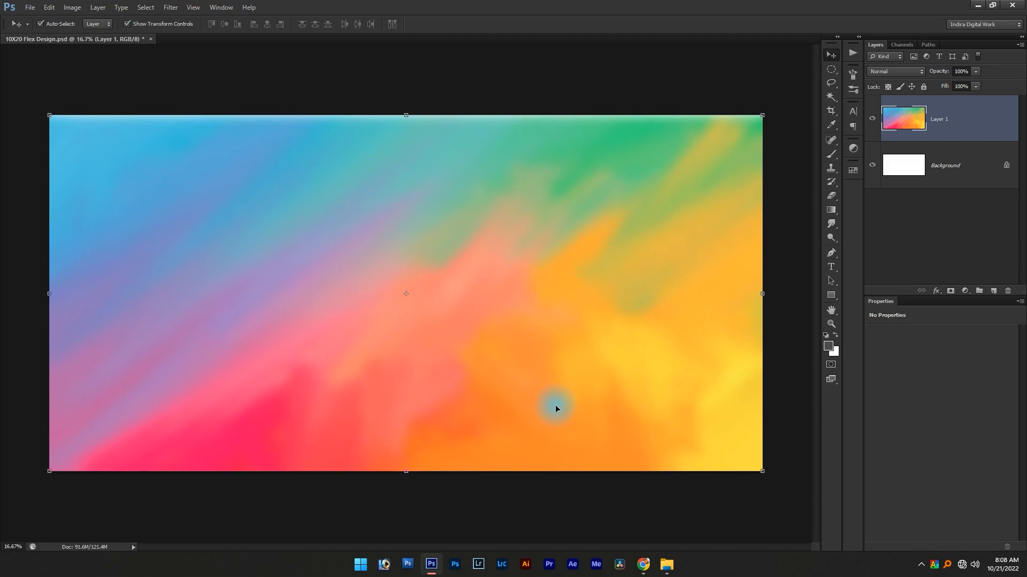
Examine the finished 10X20 design as a reference for the layout and return to the Photoshop document
key("alt+Tab")
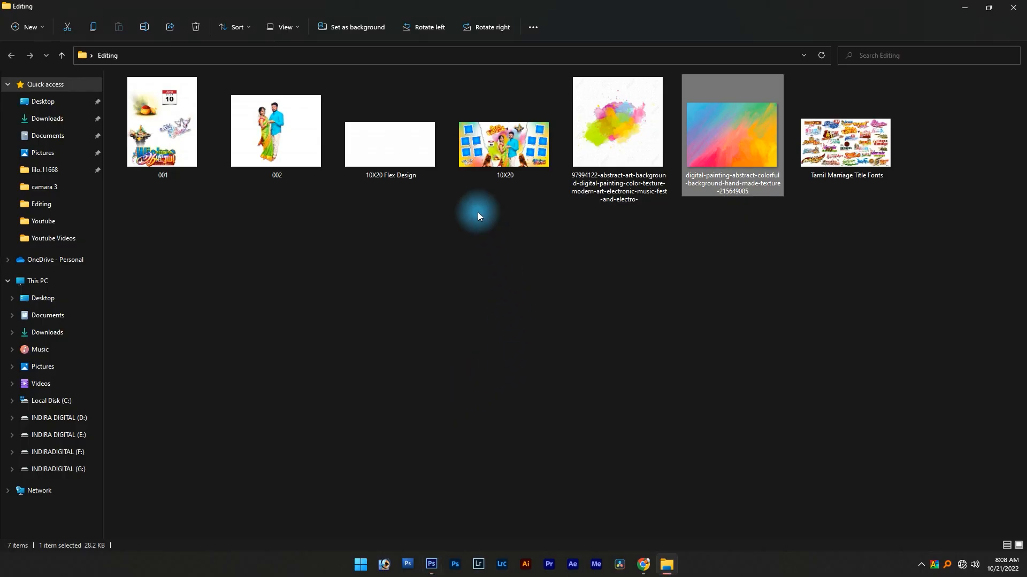
left_click(503, 136)
double_click(503, 136)
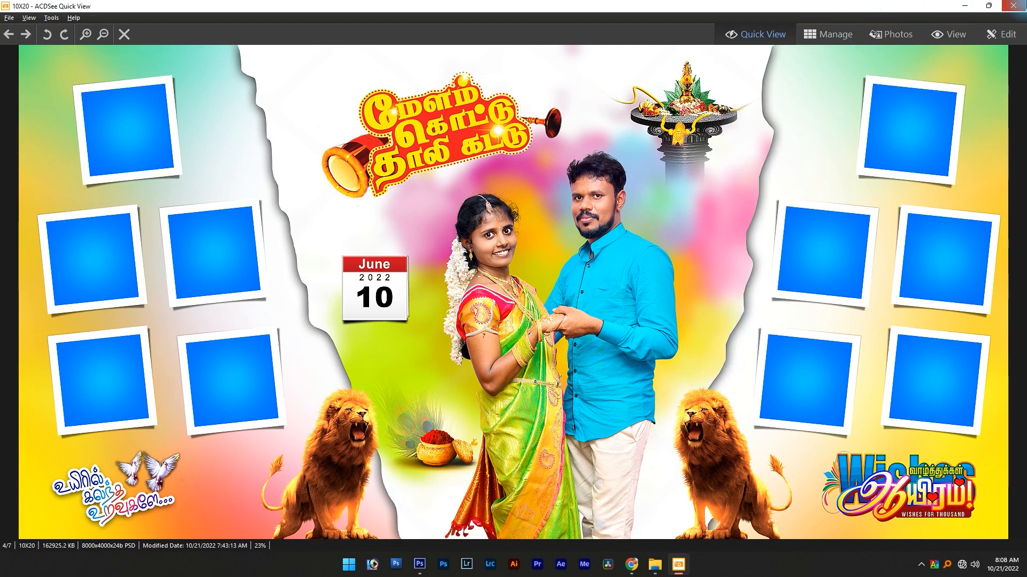
key("alt+Tab")
left_click(357, 304)
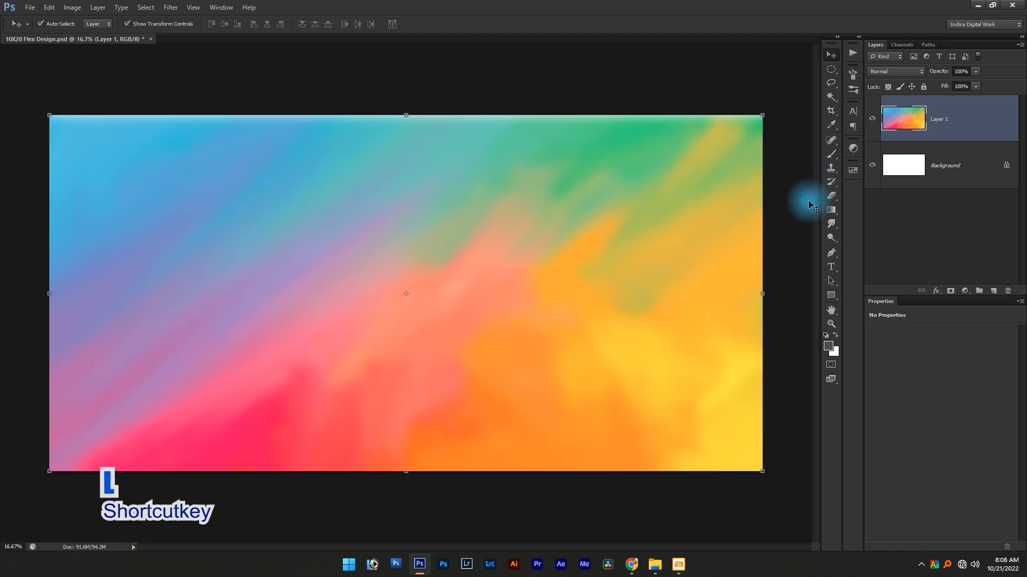
On a new layer, lasso a torn-edged central shape that narrows toward the bottom and fill it with the dark gray foreground color
key("l")
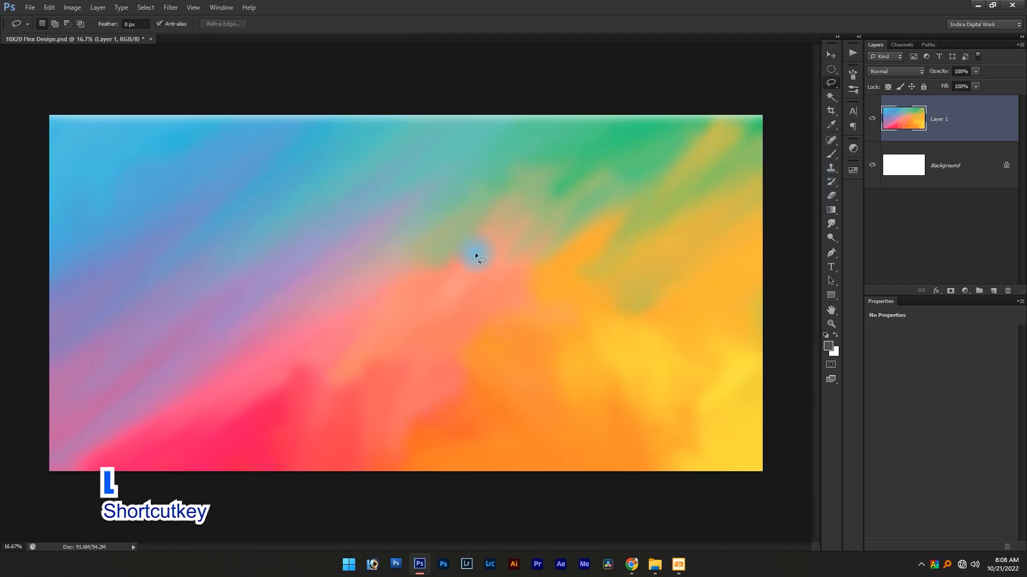
left_click(993, 293)
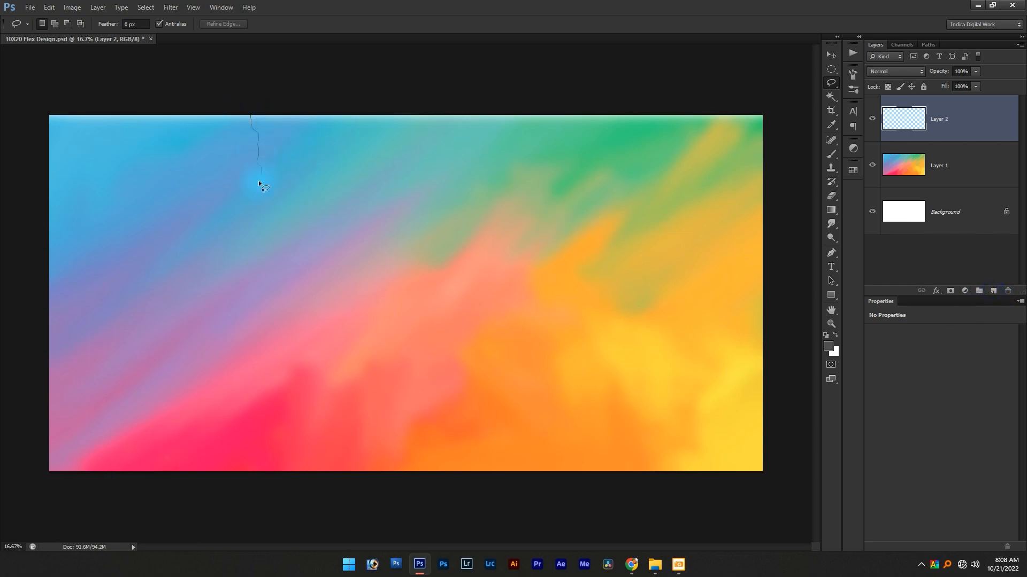
left_click_drag(291, 311, 304, 358)
mouse_move(512, 487)
left_mouse_down()
mouse_move(535, 453)
mouse_move(531, 430)
left_mouse_up()
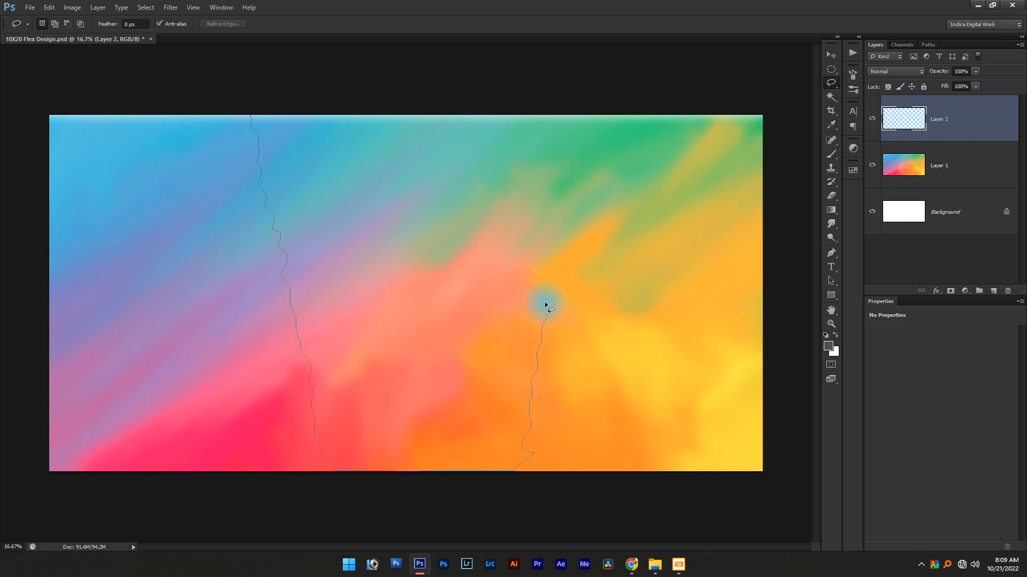
left_click_drag(488, 28, 242, 24)
key("alt")
left_click_drag(523, 399, 560, 442)
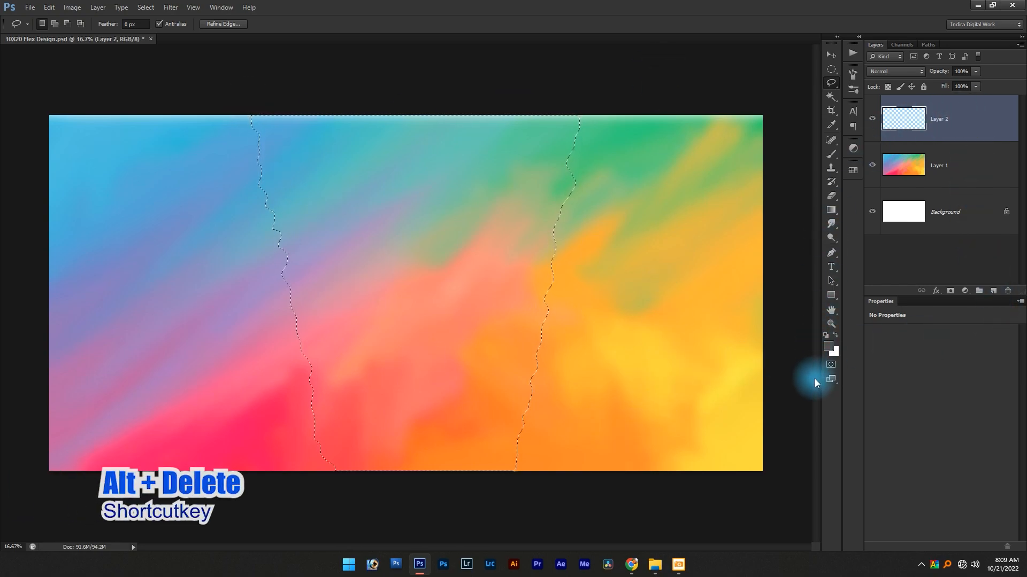
key("alt+Delete")
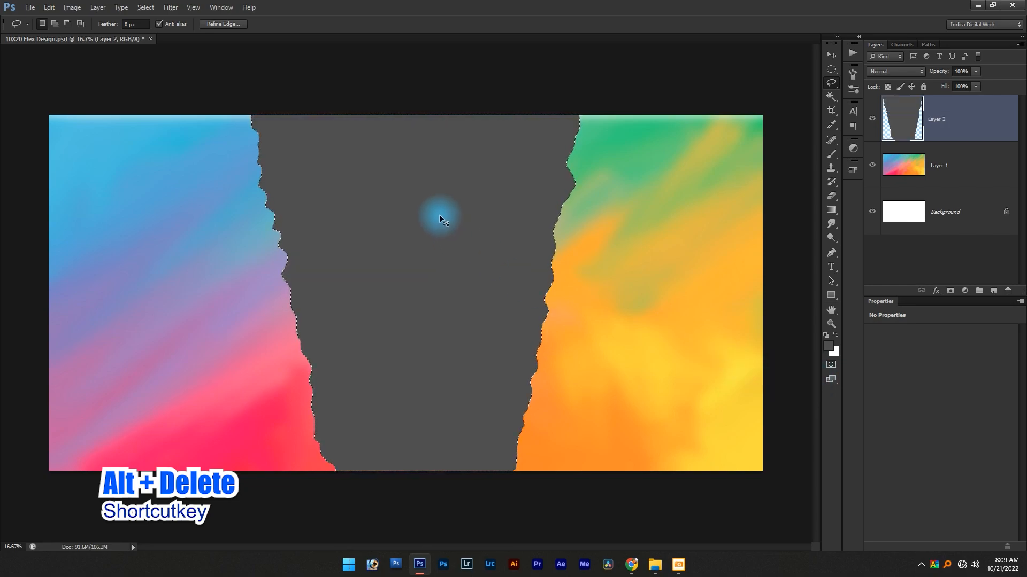
Try to move the torn-edged gray shape up and slightly left, and undo the move
key("v")
left_click_drag(408, 366, 398, 331)
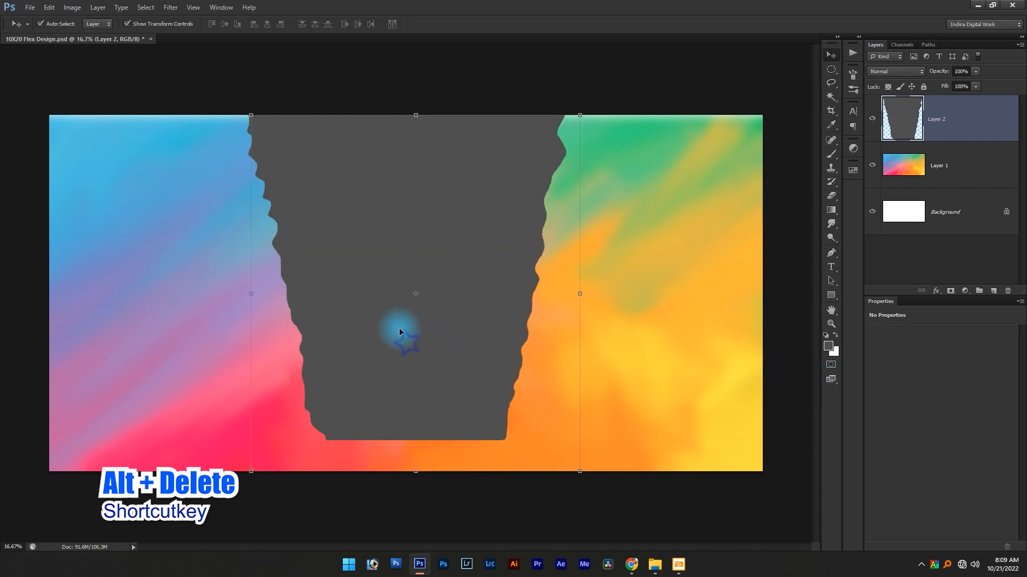
key("ctrl+z")
Widen the gray torn-edged shape slightly and stretch its lower end past the canvas's bottom edge
key("ctrl+minus")
left_click(540, 292)
left_click_drag(540, 292, 549, 291)
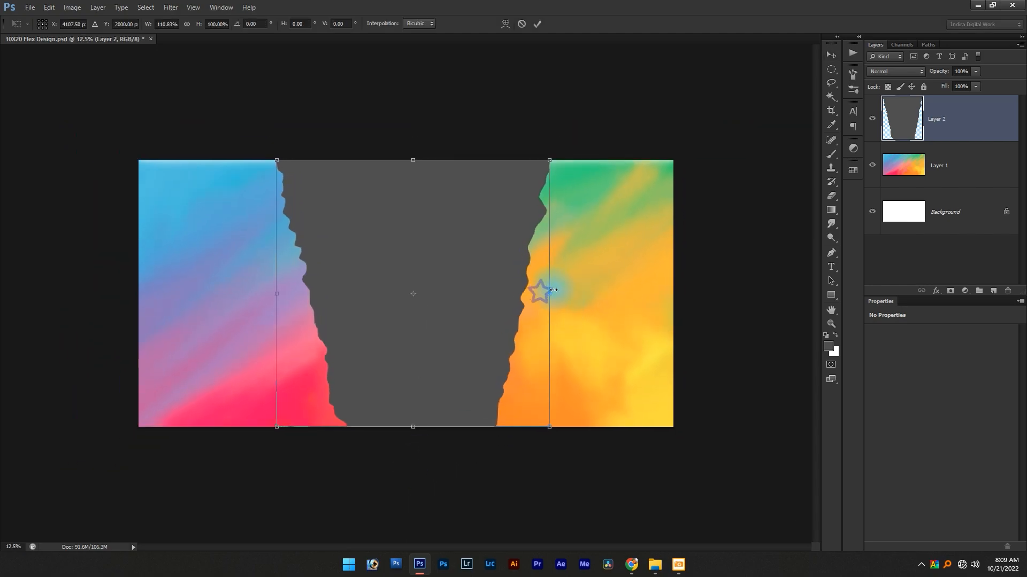
left_click_drag(416, 426, 416, 464)
left_click_drag(549, 314, 555, 306)
key("Return")
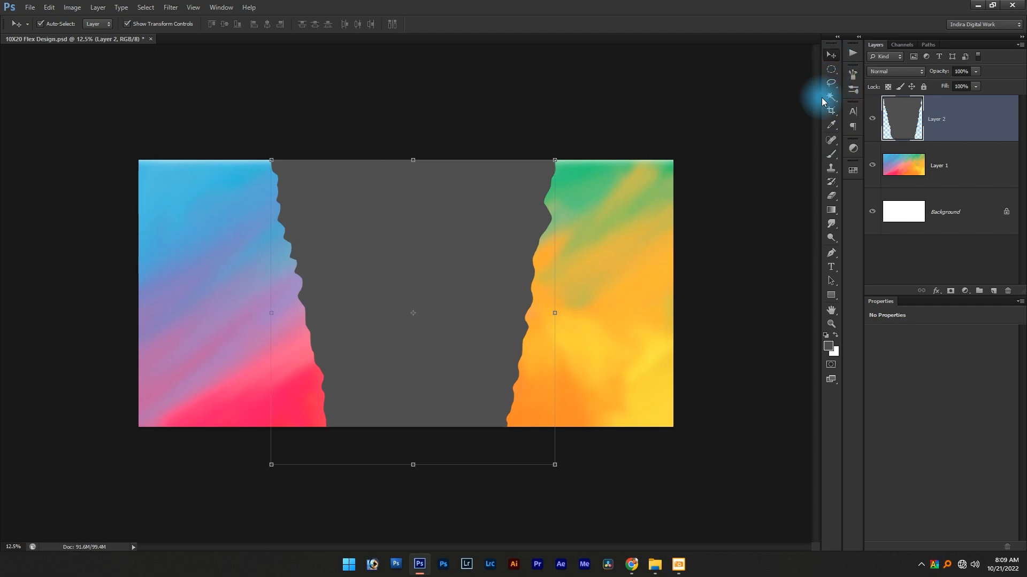
Center the gray torn-edged shape horizontally on the canvas and clear the selection
key("ctrl+a")
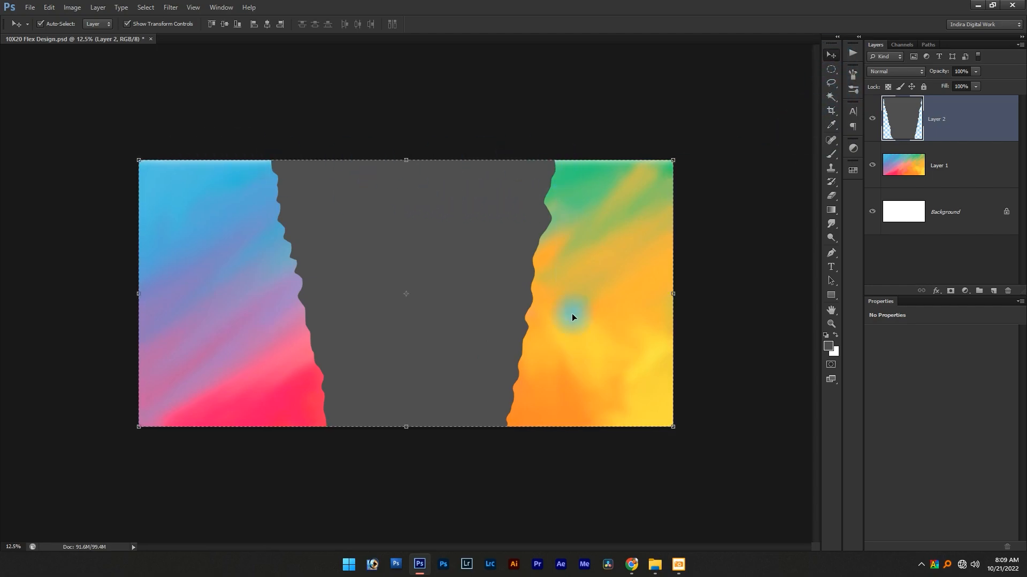
left_click(268, 24)
key("ctrl+d")
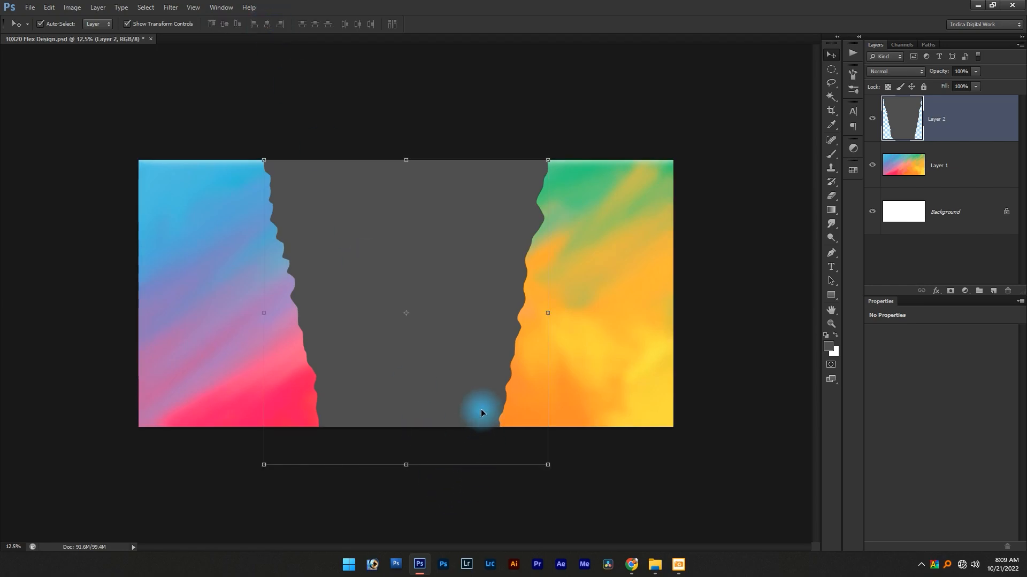
key("ctrl+plus")
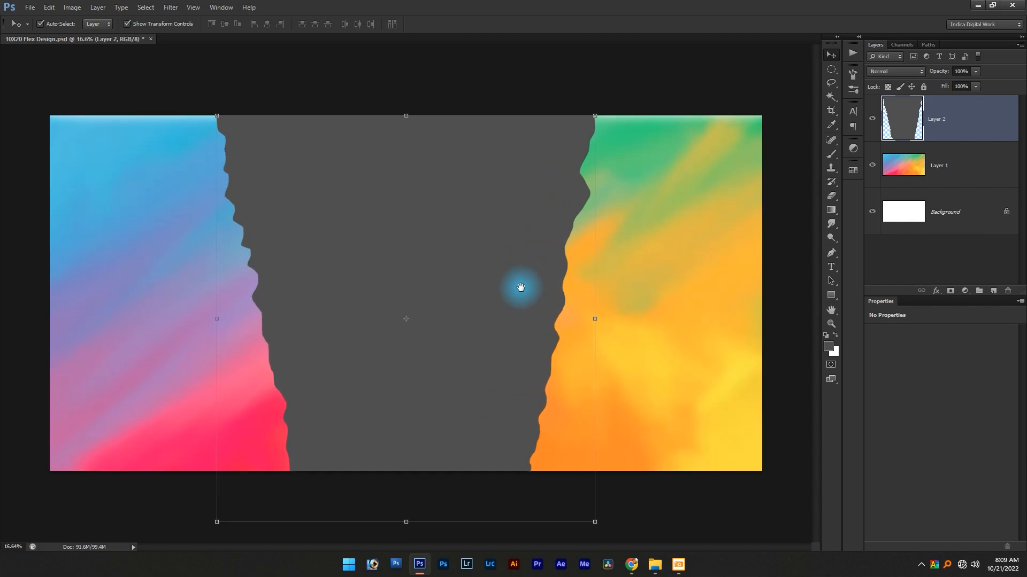
Enable a drop shadow in the layer style of the gray torn-edged shape on Layer 2
double_click(980, 131)
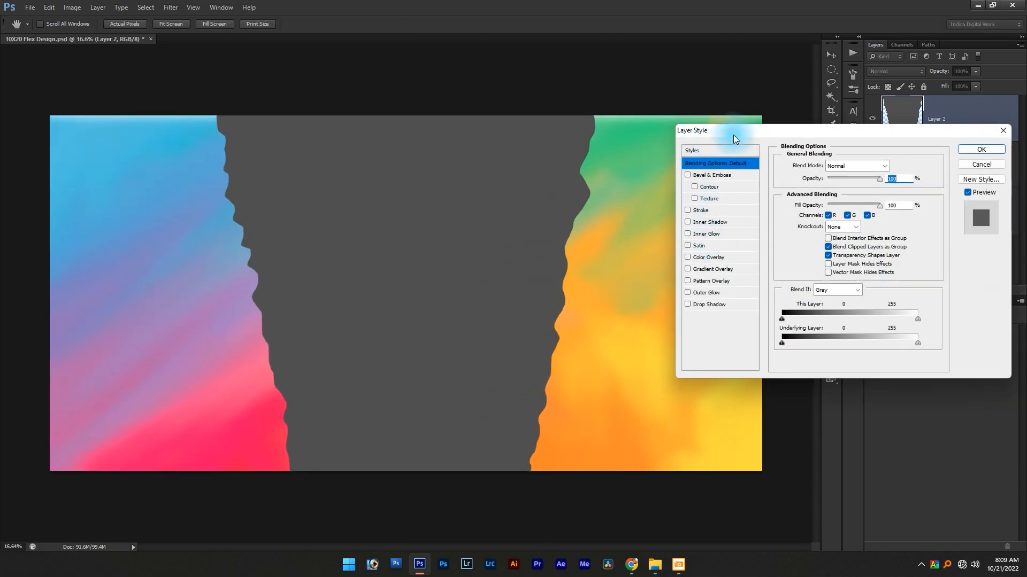
left_click_drag(733, 134, 646, 151)
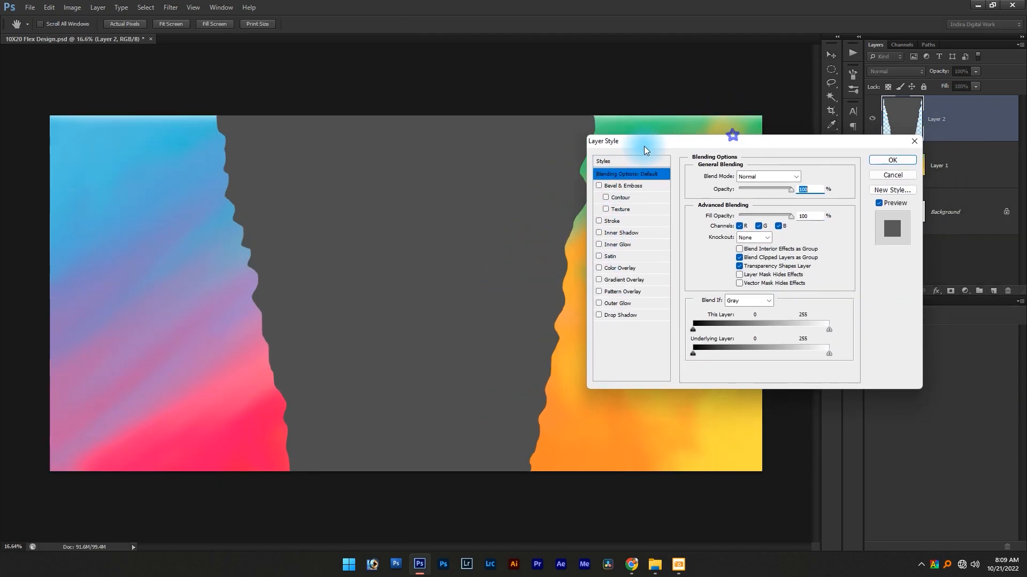
left_click(615, 315)
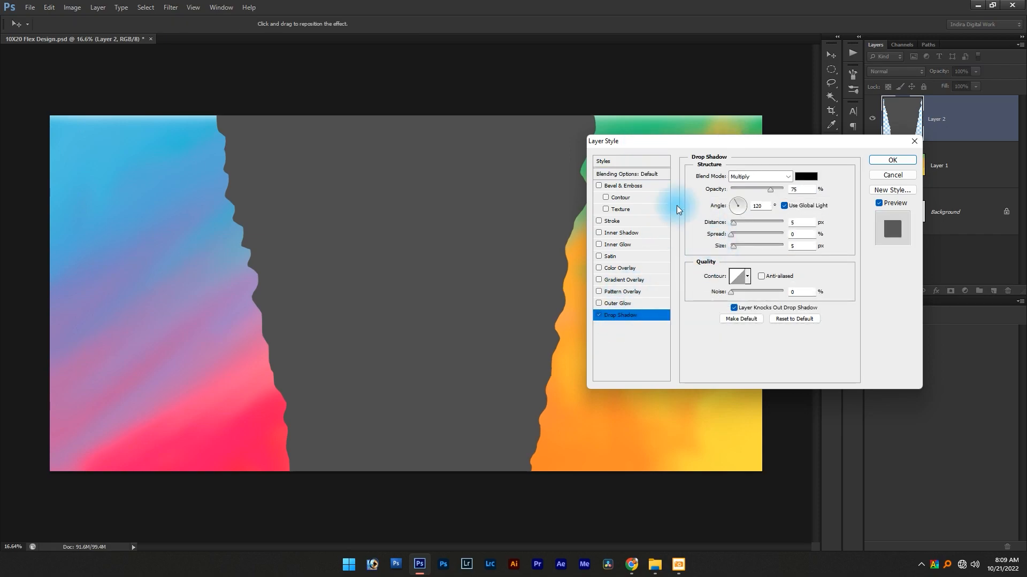
Add a thick white stroke positioned inside the edge of the torn-edged shape
left_click(615, 221)
left_click(742, 188)
left_click(743, 205)
left_click(723, 255)
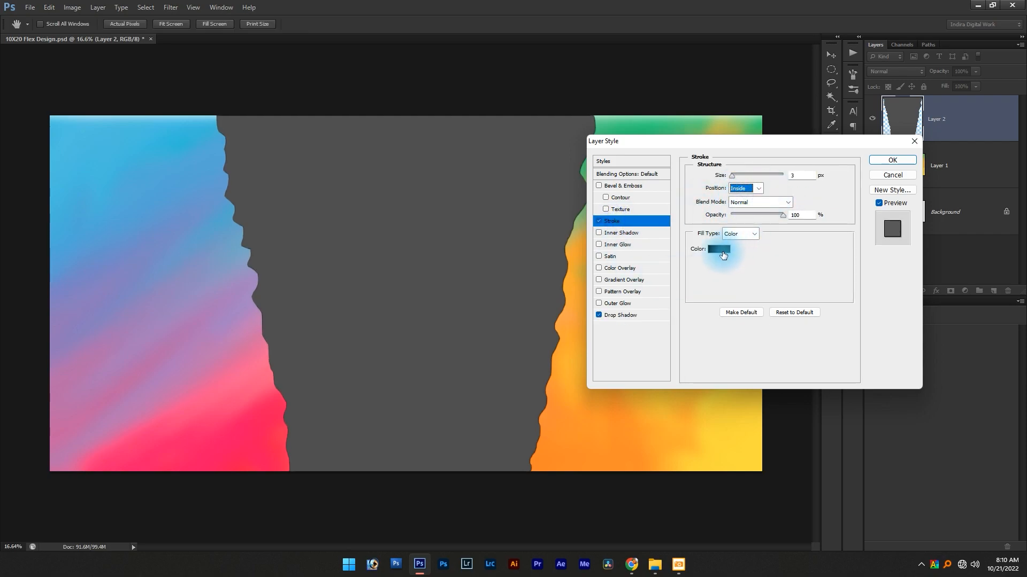
left_click(413, 442)
left_click(355, 339)
key("Return")
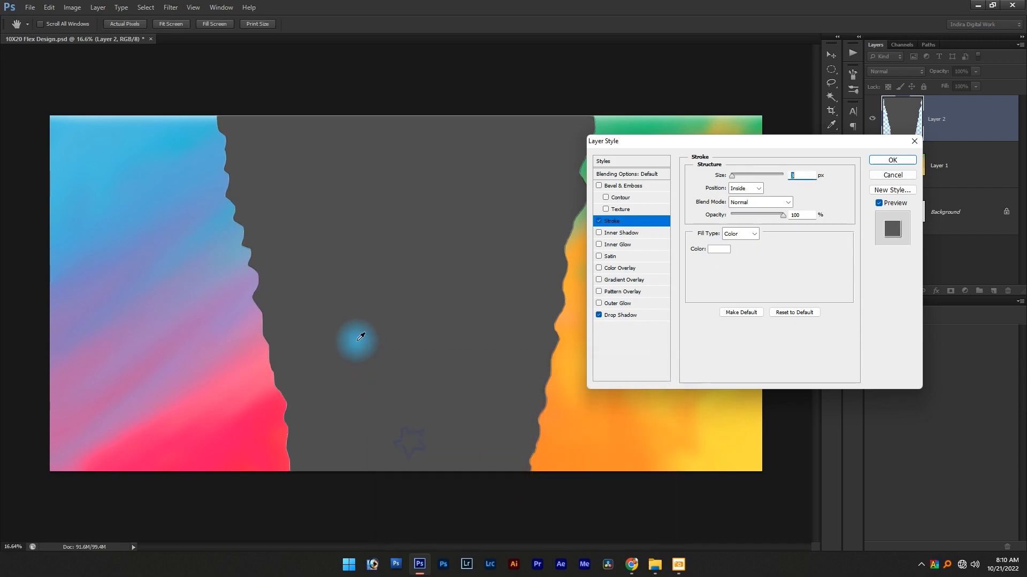
left_click(744, 175)
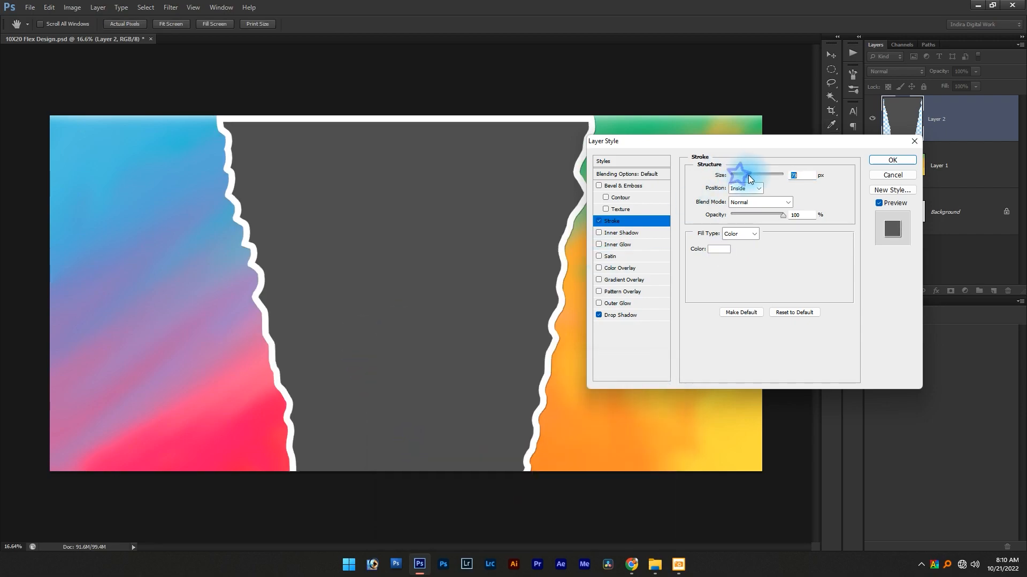
left_click(749, 176)
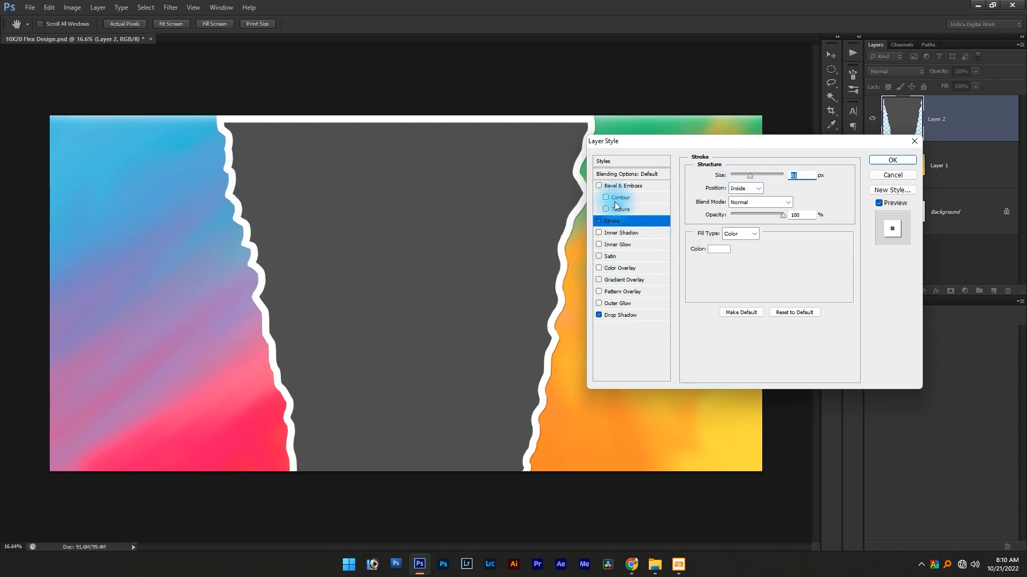
Set the drop shadow's distance to 0 px, enlarge its size for a soft shadow, and apply the layer style
left_click(611, 316)
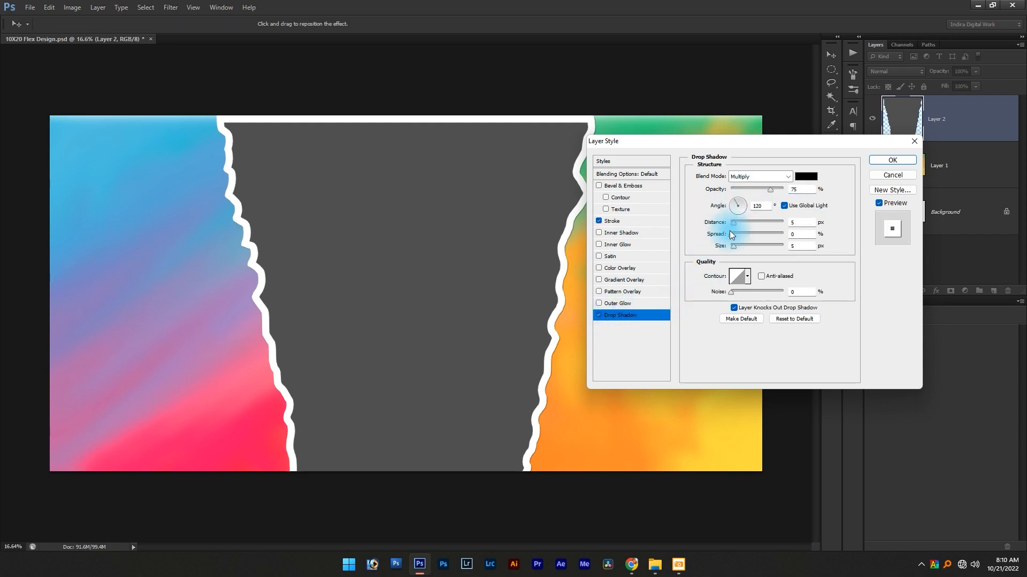
left_click_drag(733, 222, 753, 246)
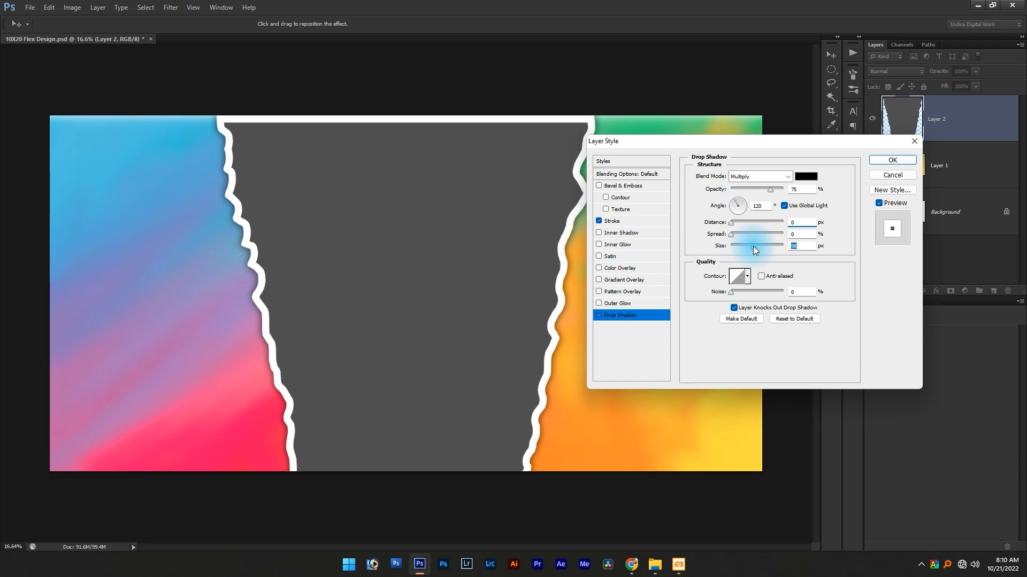
left_click_drag(683, 141, 733, 141)
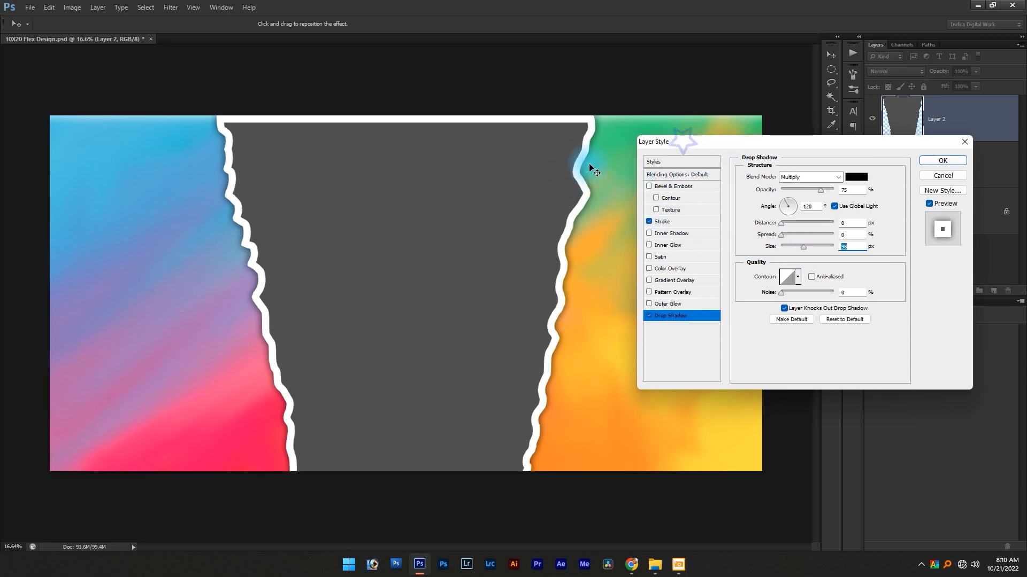
key("Return")
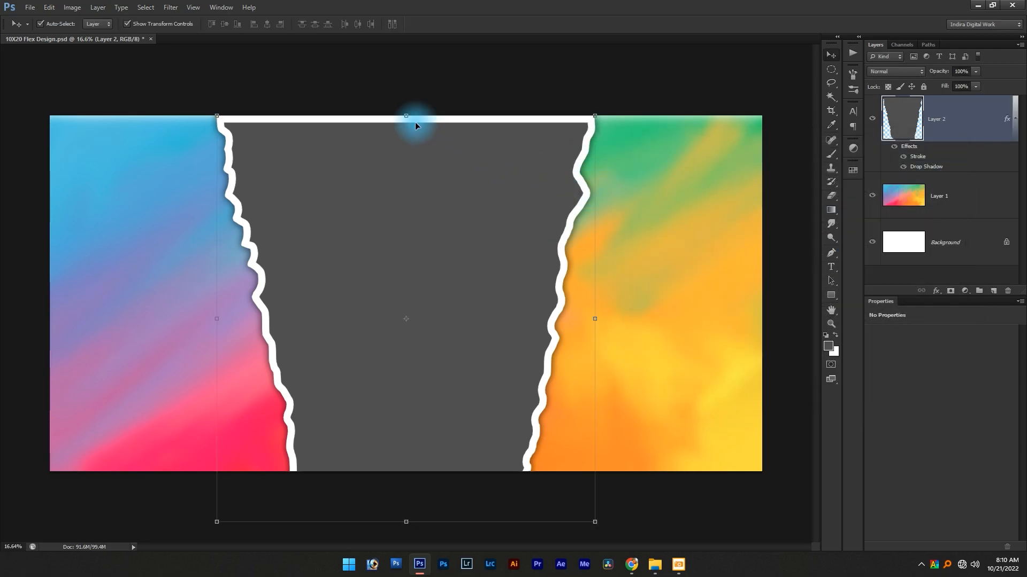
Move the torn-edged shape up slightly and stretch its upper end past the canvas's top edge
mouse_move(408, 115)
left_mouse_down()
mouse_move(409, 92)
mouse_move(413, 101)
left_mouse_up()
key("ctrl+z")
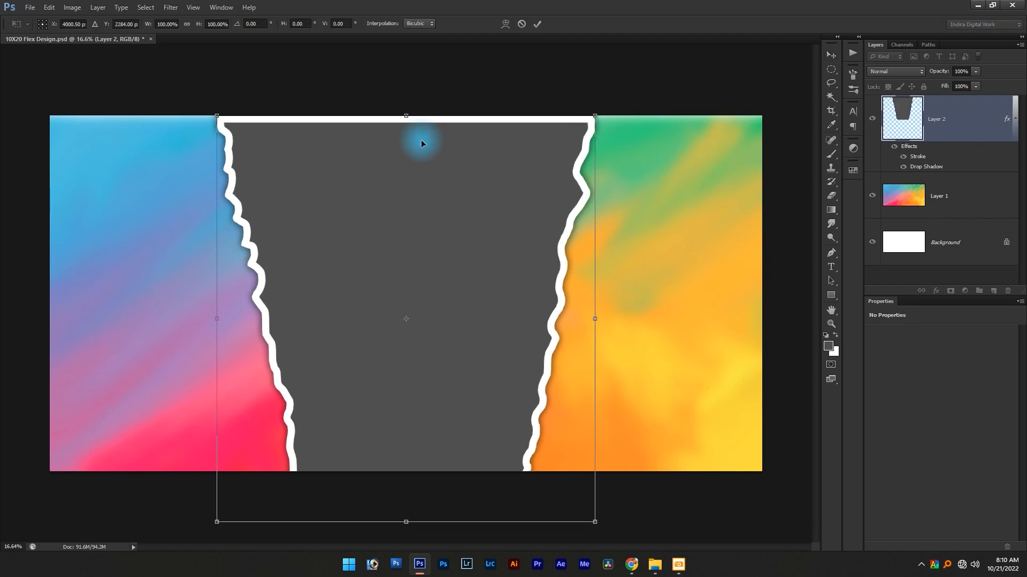
left_click_drag(422, 235, 422, 221)
left_click_drag(407, 101, 407, 97)
key("Return")
left_click_drag(508, 386, 510, 388)
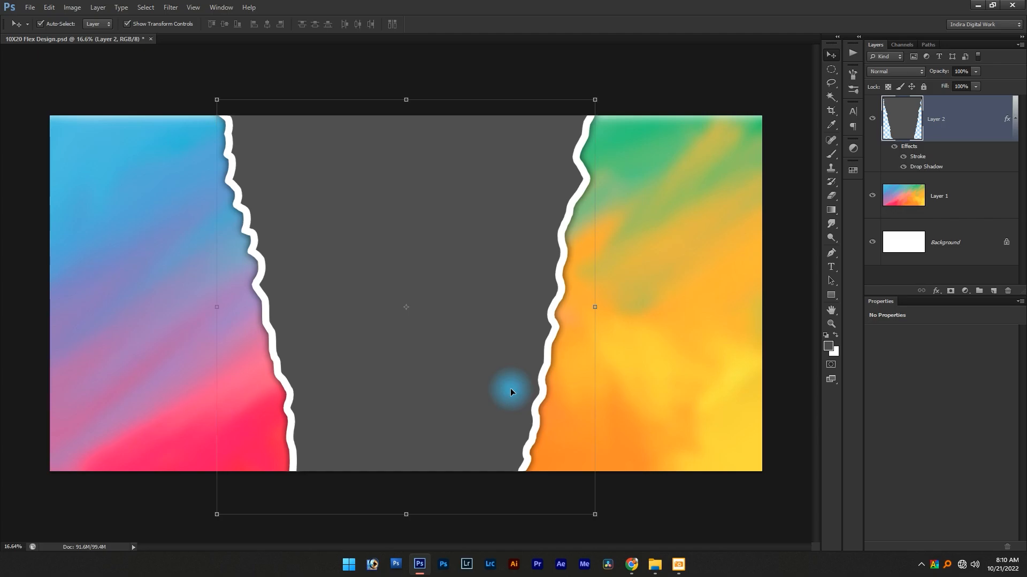
Check the finished 10X20 reference design in ACDSee, close it, and return to the banner in Photoshop
key("alt+Tab")
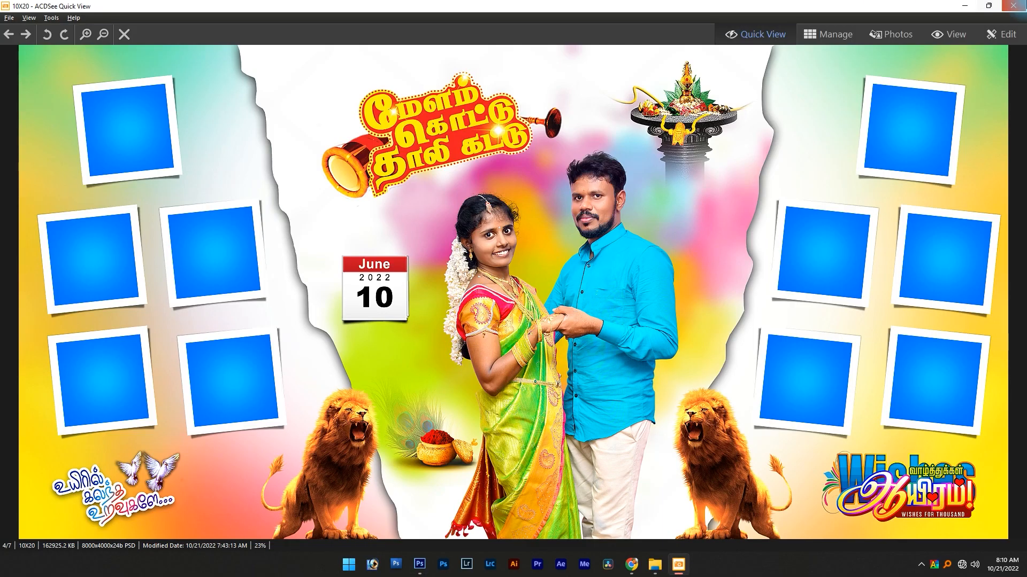
left_click(1013, 5)
key("alt+Tab")
left_click(603, 132)
left_click_drag(614, 124, 378, 126)
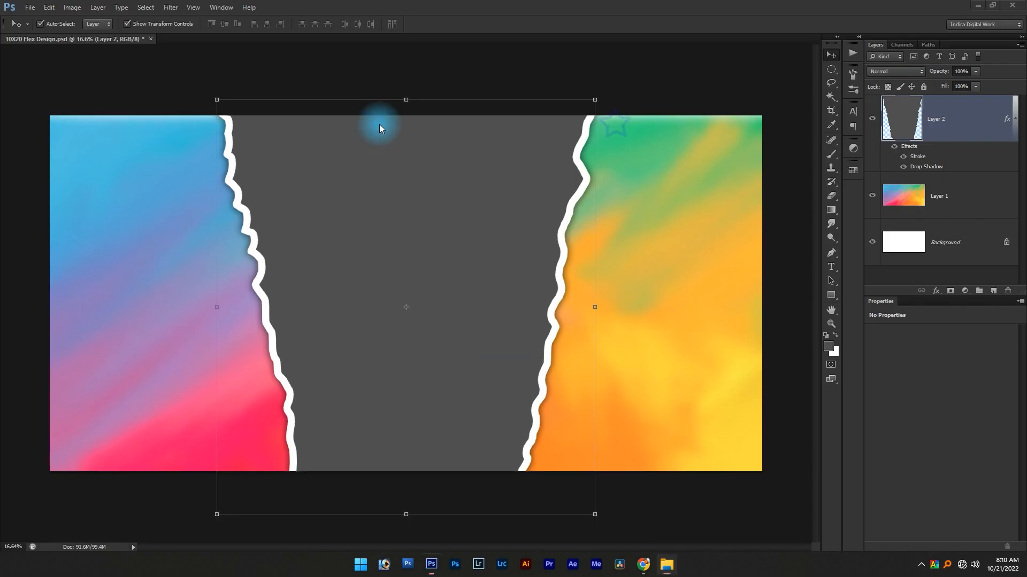
left_click(516, 212)
Preview the paint-splash picture from the Editing folder, paste it into the banner as a new layer, and clip it to the torn-edged shape
key("alt+Tab")
double_click(632, 147)
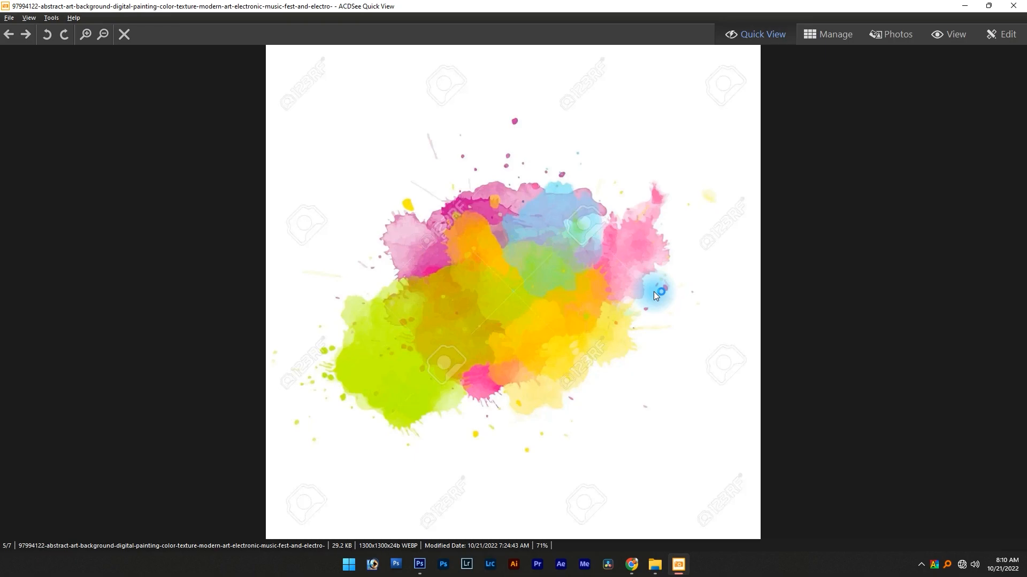
left_click(1013, 5)
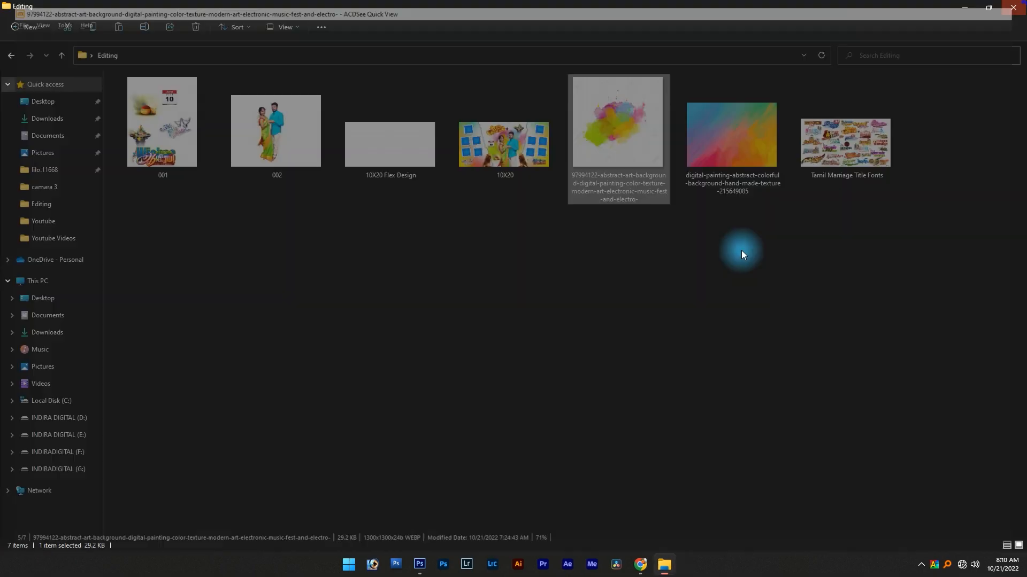
key("alt+Tab")
right_click(474, 306)
left_click(495, 280)
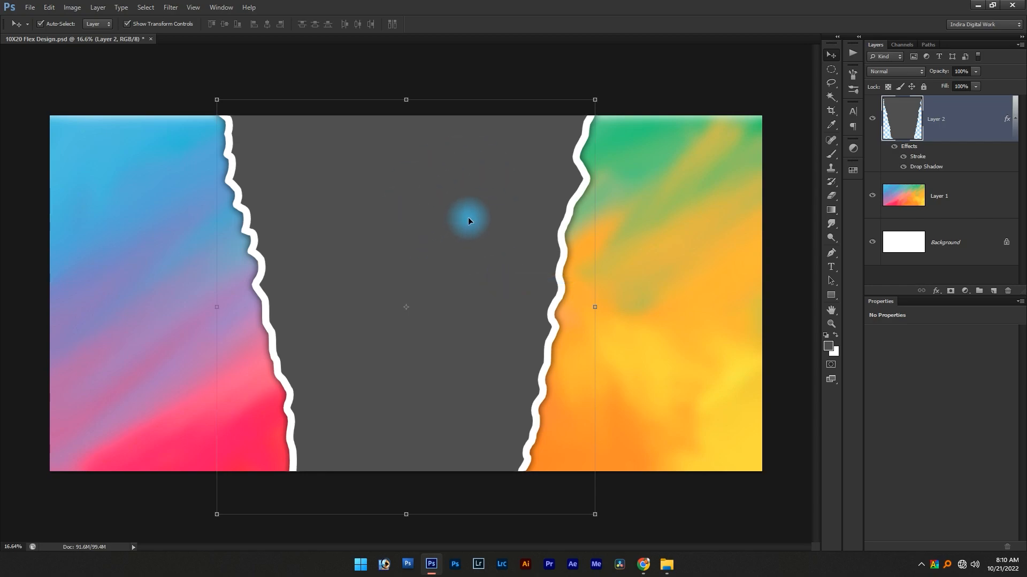
key("ctrl+v")
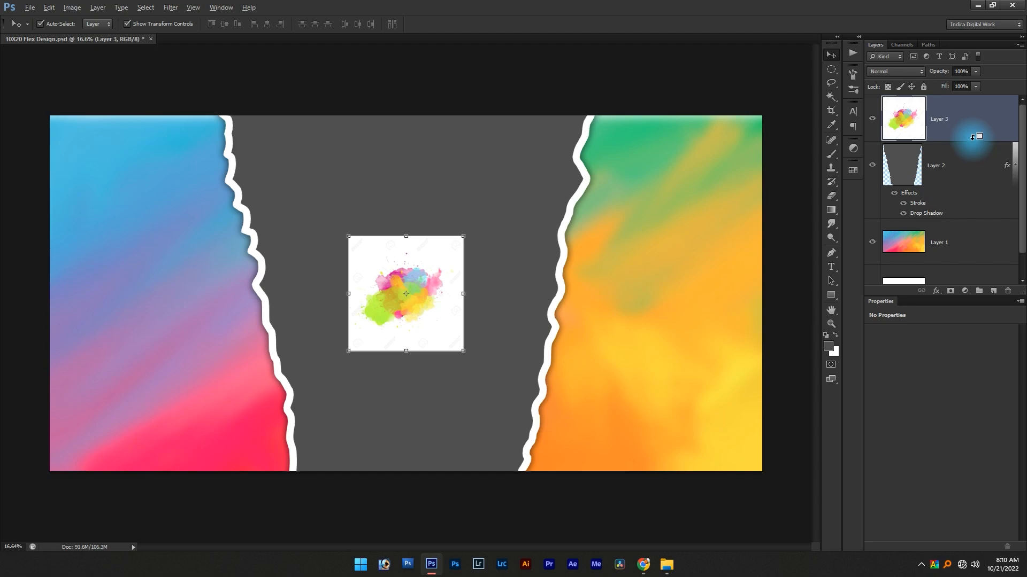
key("ctrl+alt+g")
Enlarge and slightly widen the paint-splash image so it covers the whole torn-edged panel, centering the splash within it
left_click_drag(386, 290, 402, 305)
key("ctrl+t")
left_click_drag(463, 242, 666, 95)
mouse_move(325, 351)
left_mouse_down()
mouse_move(331, 326)
mouse_move(328, 348)
left_mouse_up()
key("Return")
key("ctrl+t")
left_click_drag(634, 286, 649, 285)
left_click_drag(404, 328, 411, 333)
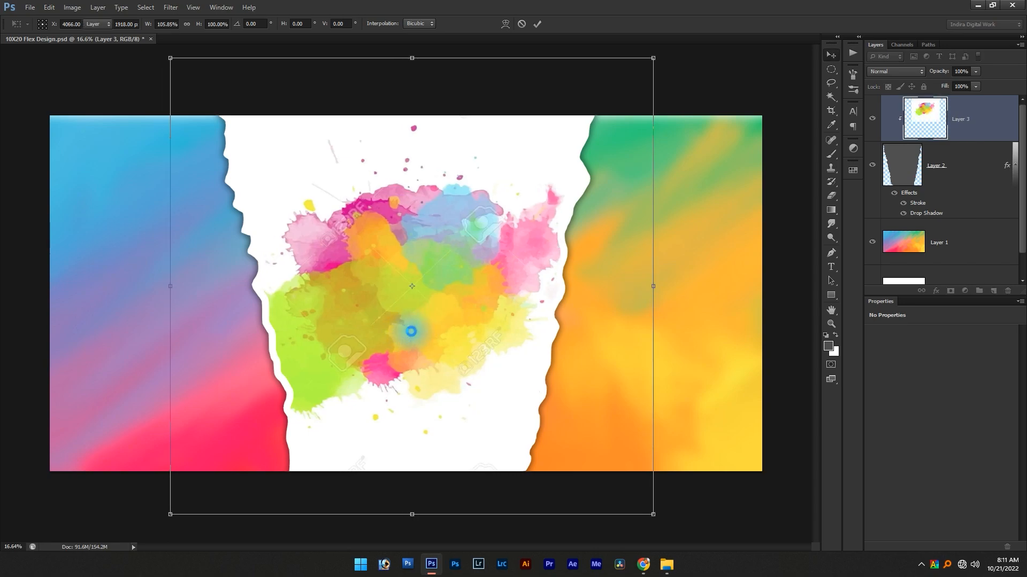
key("Return")
Apply a Gaussian Blur with a 30-pixel radius to the paint-splash layer
left_click(176, 8)
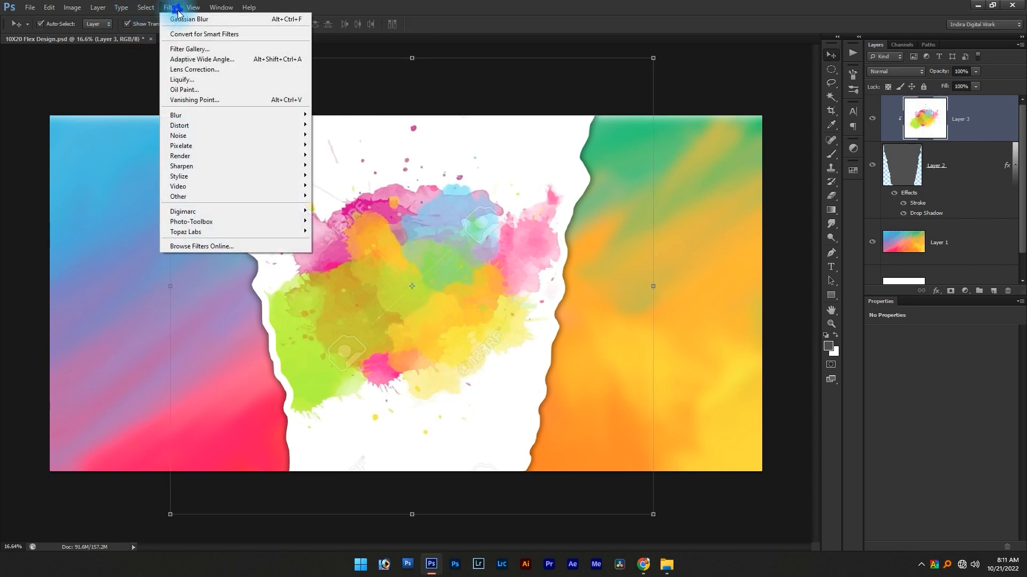
mouse_move(230, 115)
left_click(362, 188)
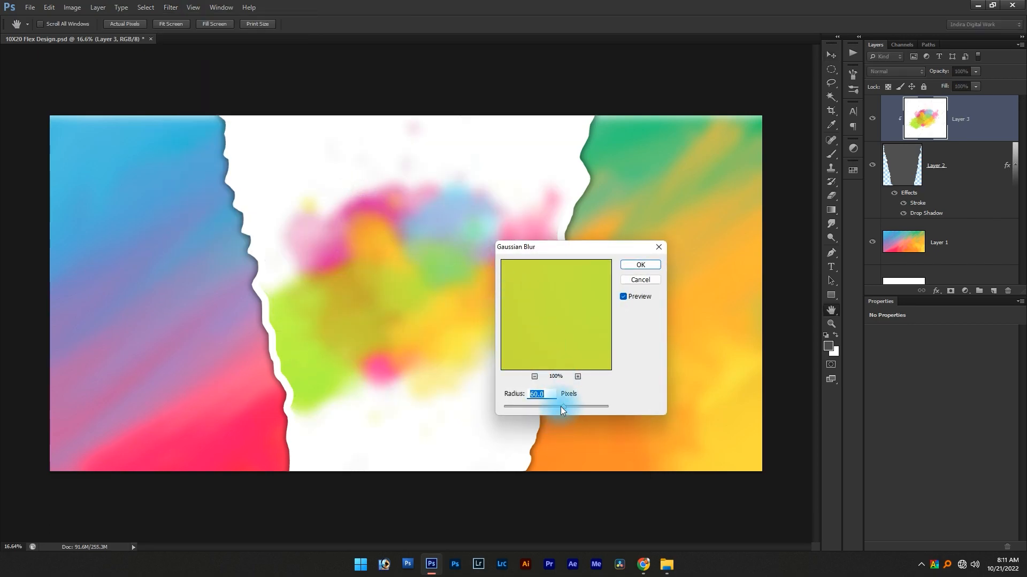
type("40")
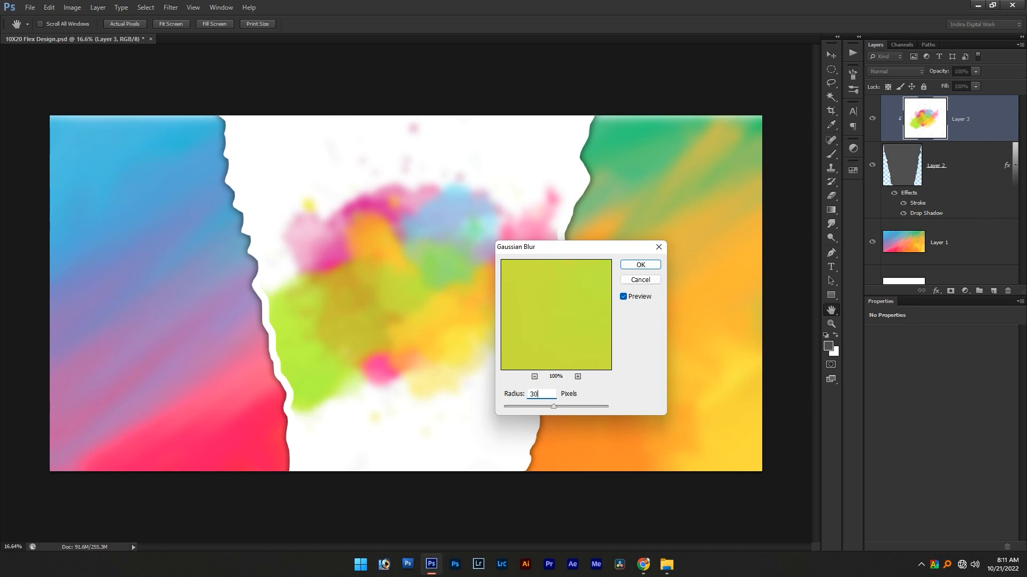
key("Return")
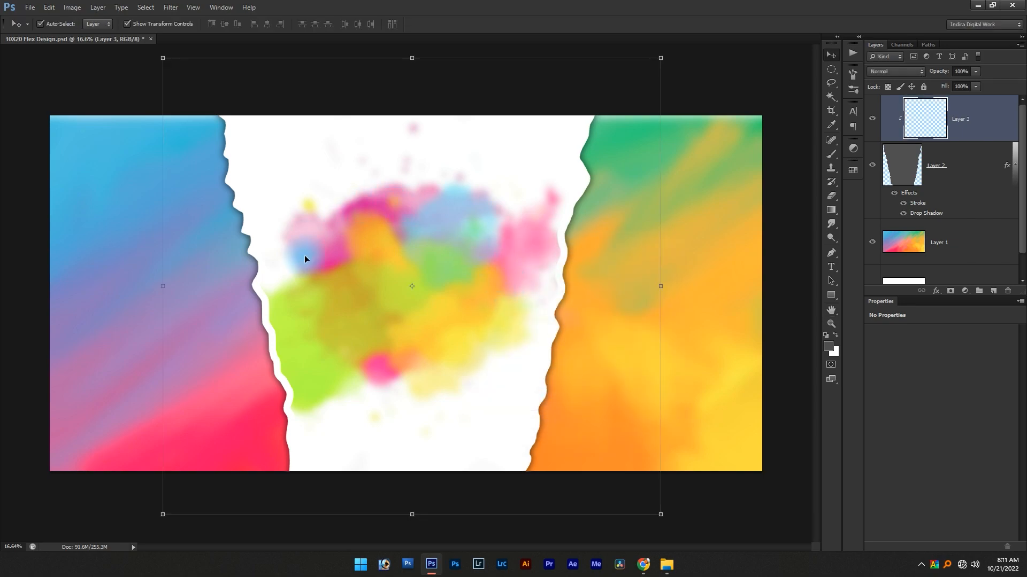
Check the finished 10X20 reference design from the Editing folder in ACDSee and return to the banner in Photoshop
key("ctrl+minus")
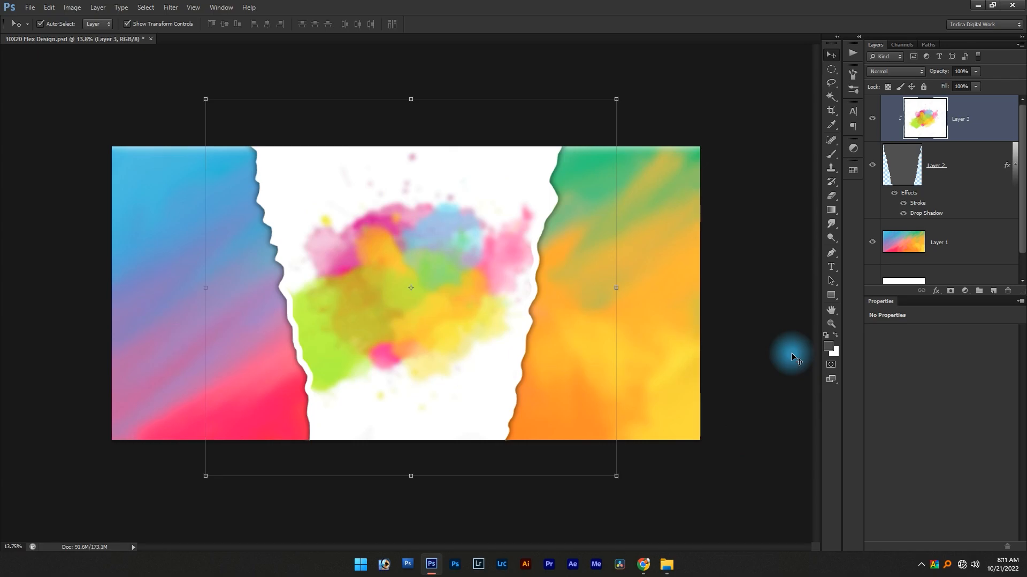
left_click(664, 557)
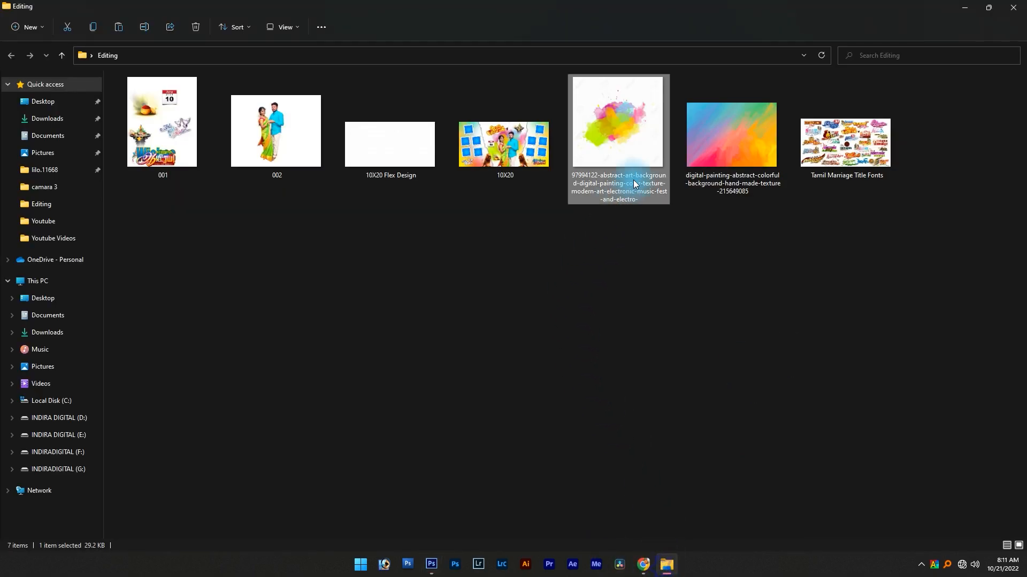
left_click(516, 142)
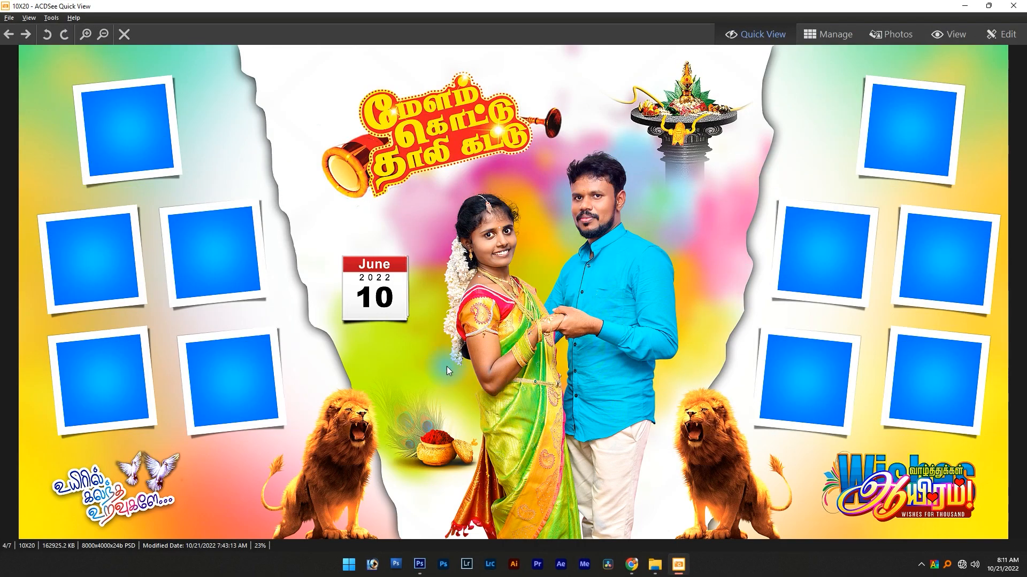
left_click(1015, 7)
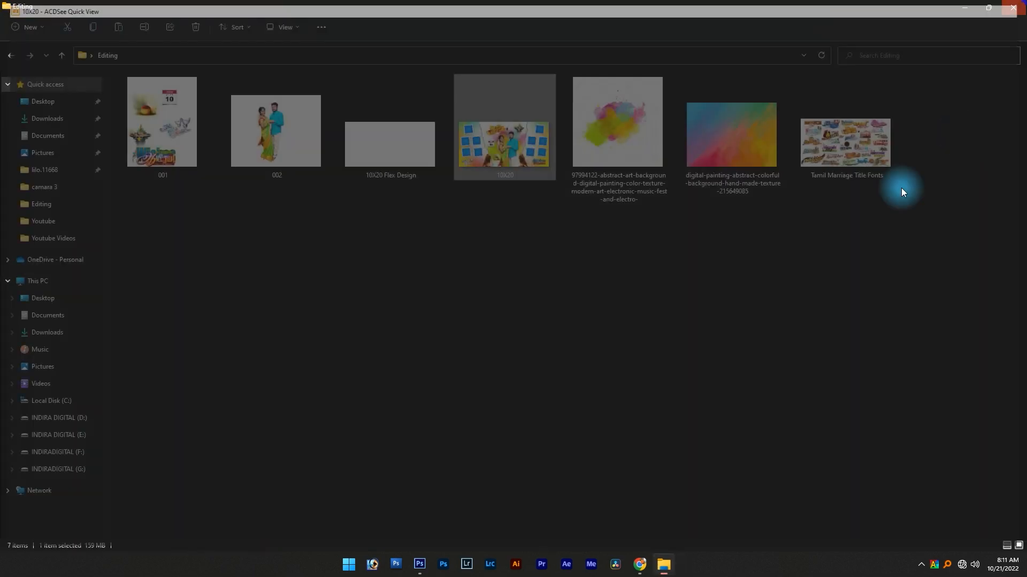
key("alt+Tab")
Erase the middle of the colorful background on Layer 1 with a soft 4800 px eraser, fading it to white around the torn-edged panel
right_click(636, 341)
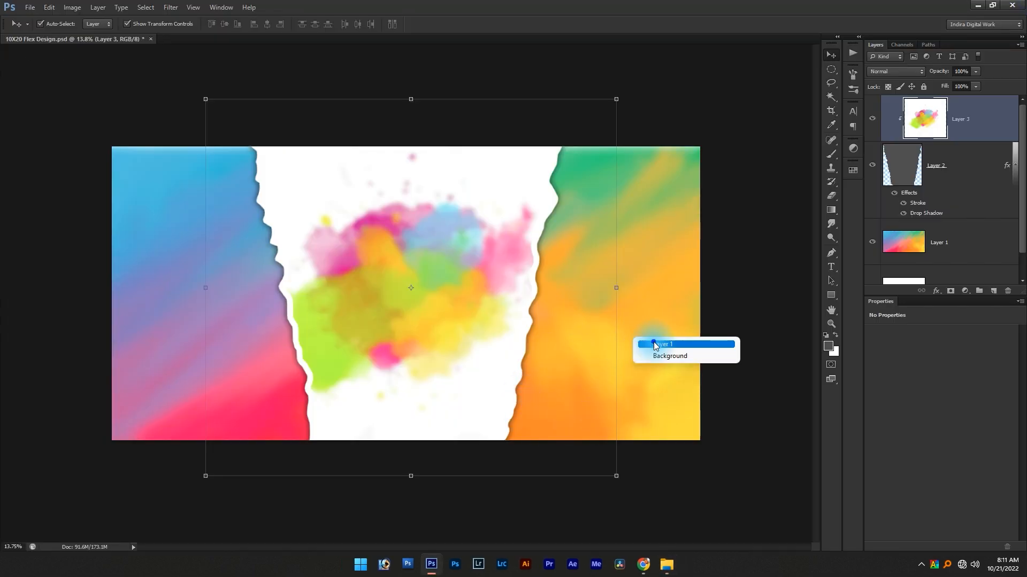
left_click(654, 343)
key("r")
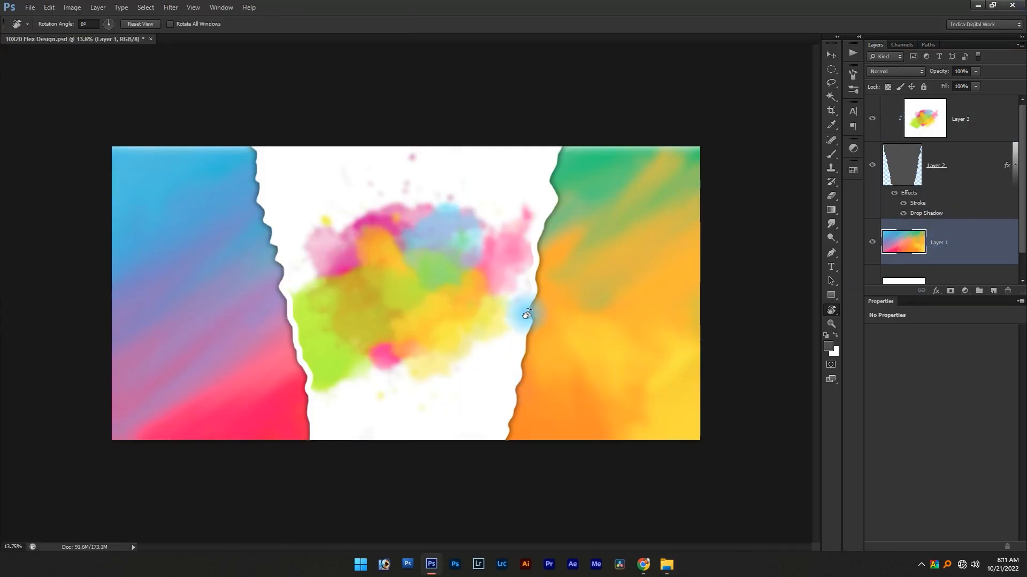
key("e")
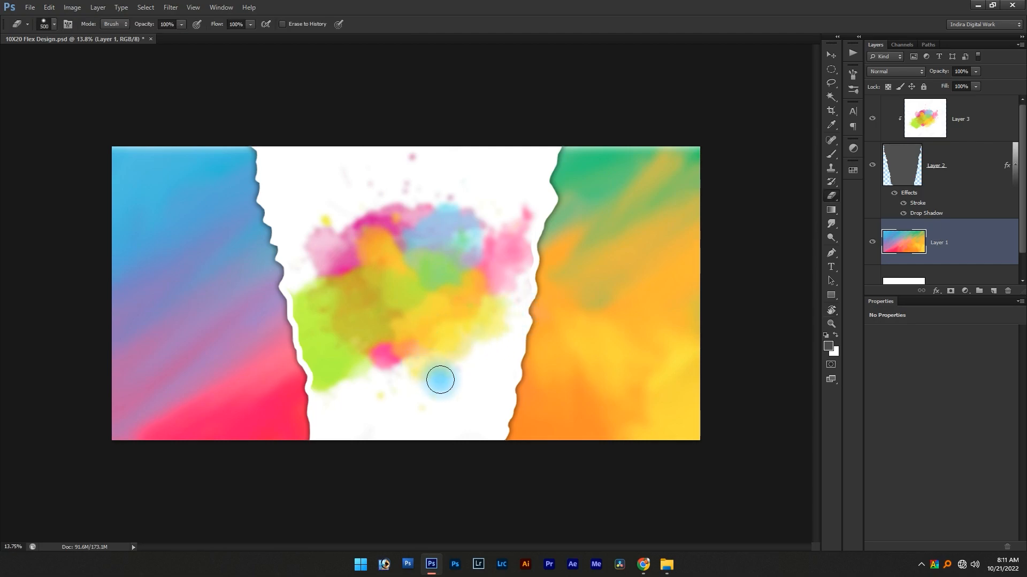
key("bracketright")
key("bracketright")
key("bracketright")
key("bracketright")
key("bracketright")
key("bracketright")
key("bracketright")
key("bracketright")
key("bracketright")
key("bracketright")
key("bracketright")
key("bracketright")
key("bracketright")
key("bracketright")
key("bracketright")
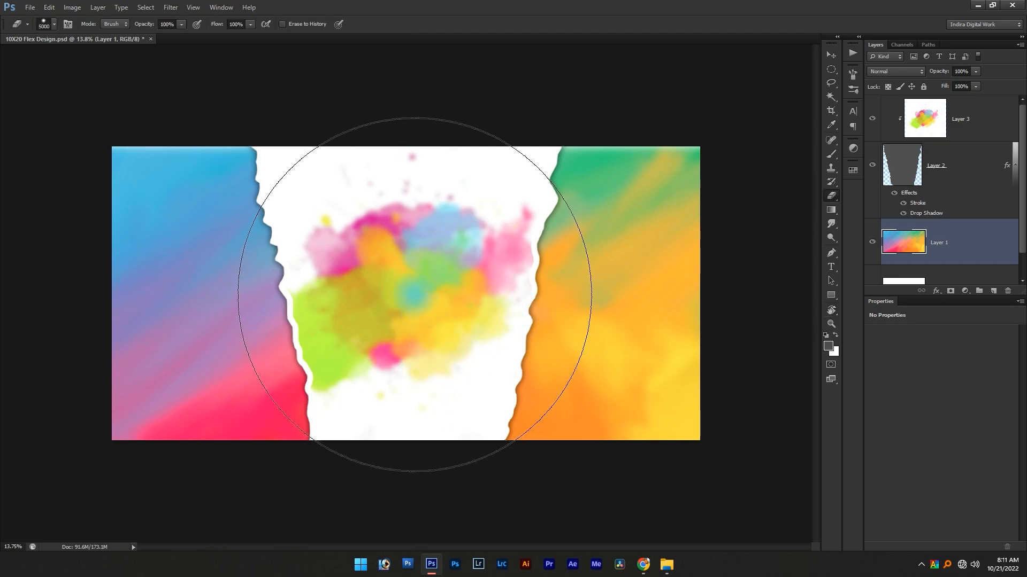
left_click(415, 298)
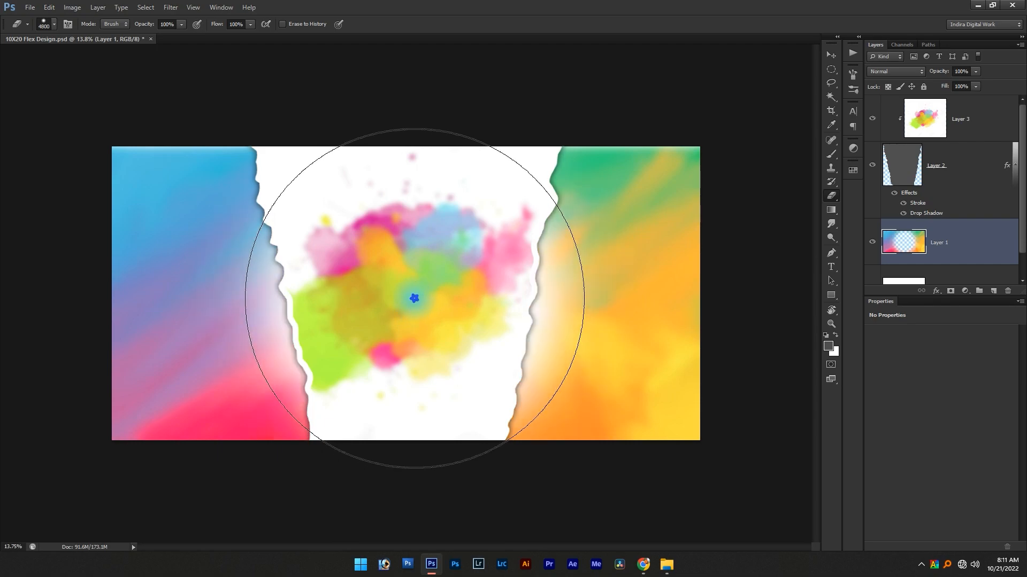
left_click(414, 298)
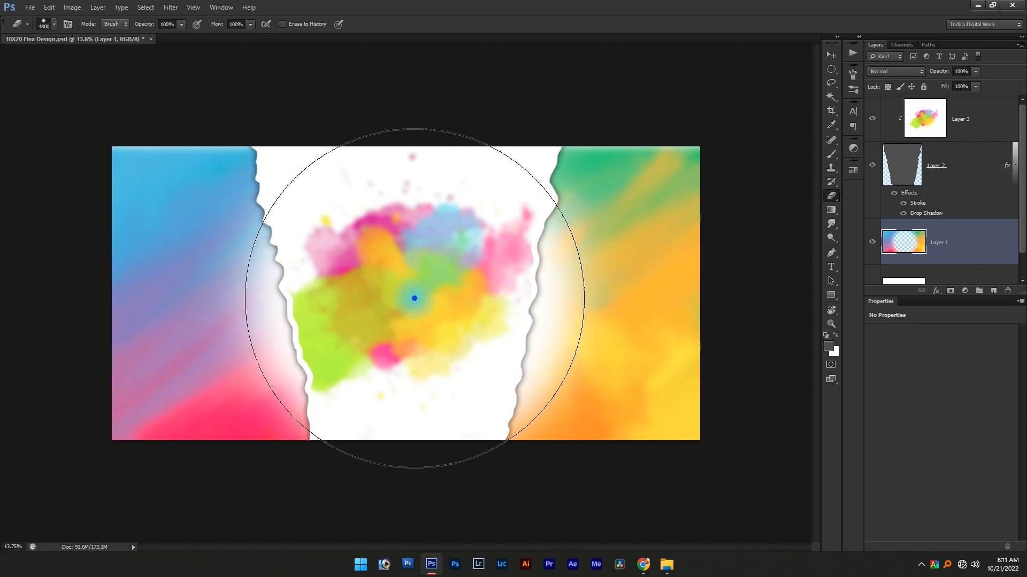
left_click(408, 248)
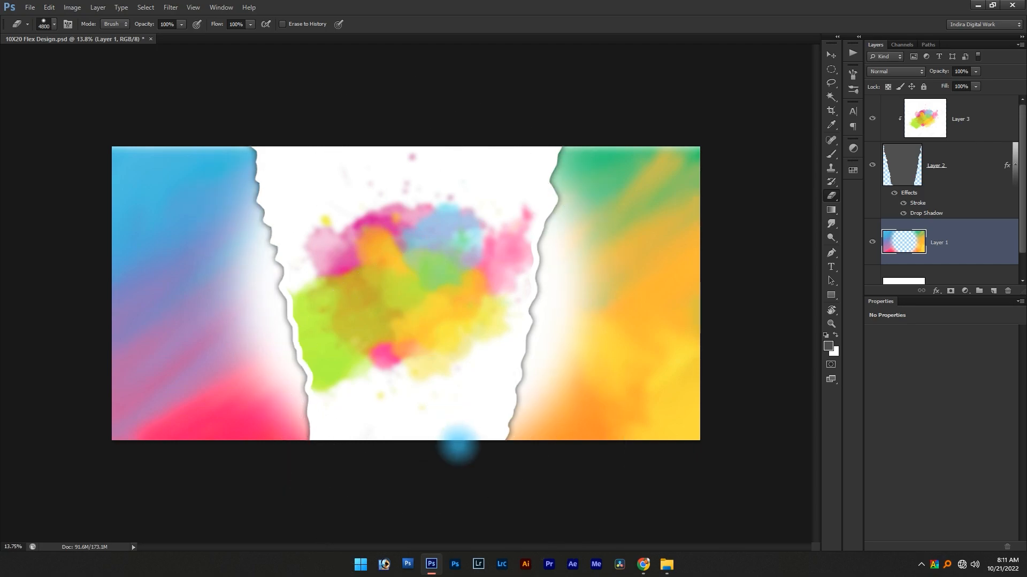
key("v")
left_click_drag(615, 355, 656, 354)
key("ctrl+z")
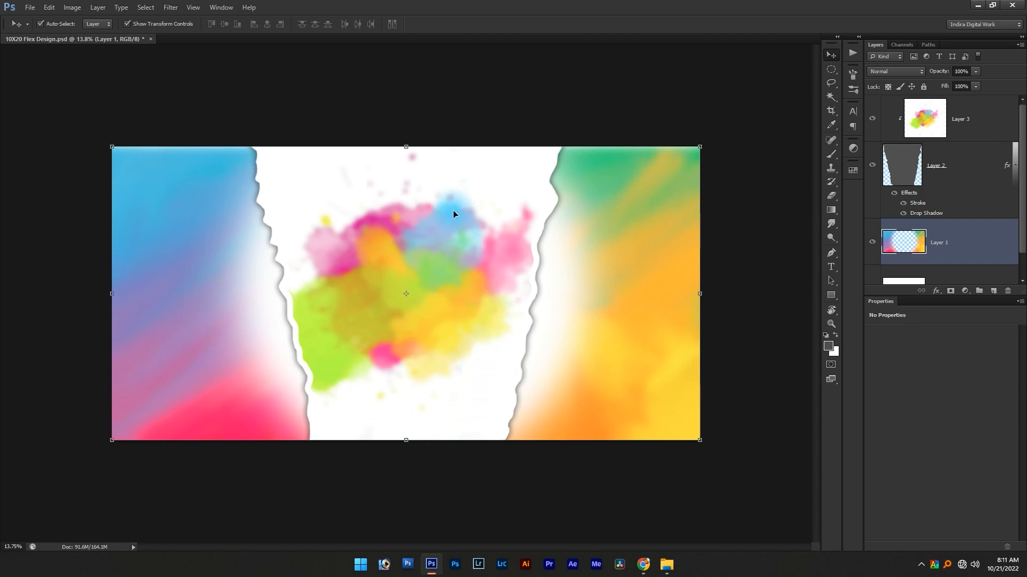
key("m")
left_click_drag(404, 142, 727, 453)
key("ctrl+d")
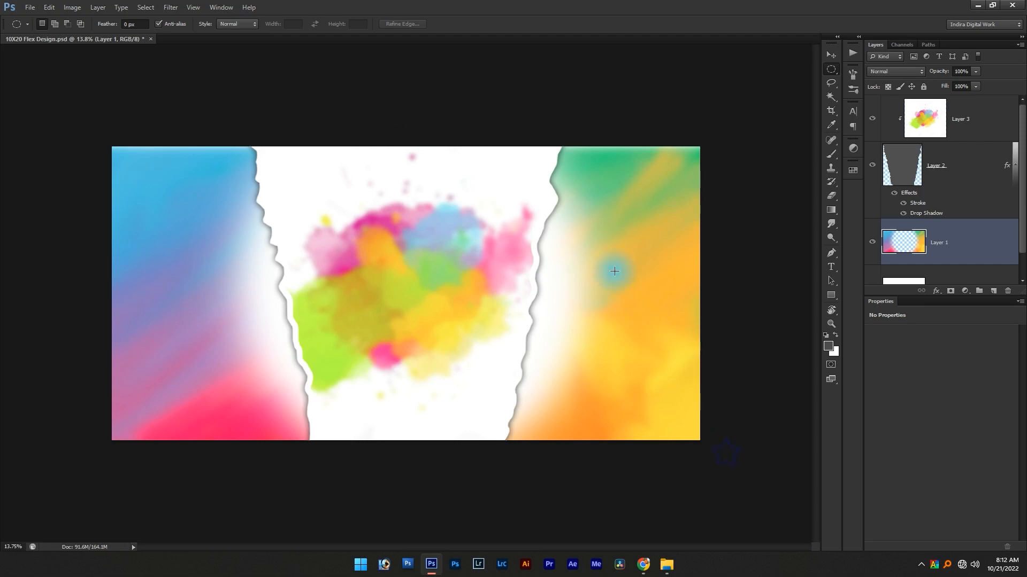
Select the right half of the colorful background on Layer 1 with a rectangular marquee and copy it to a new layer
key("shift+m")
left_click_drag(406, 131, 741, 391)
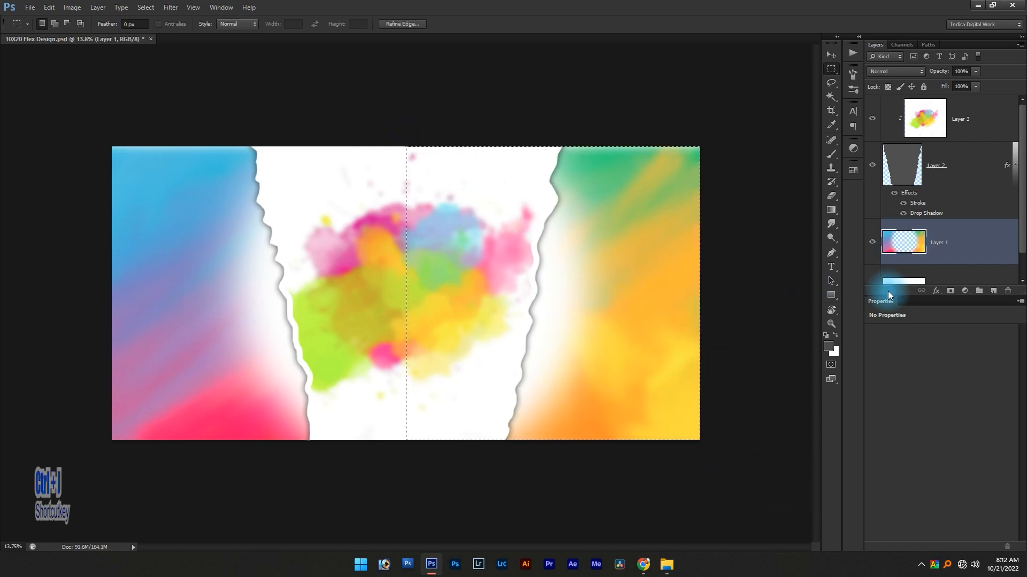
key("ctrl+j")
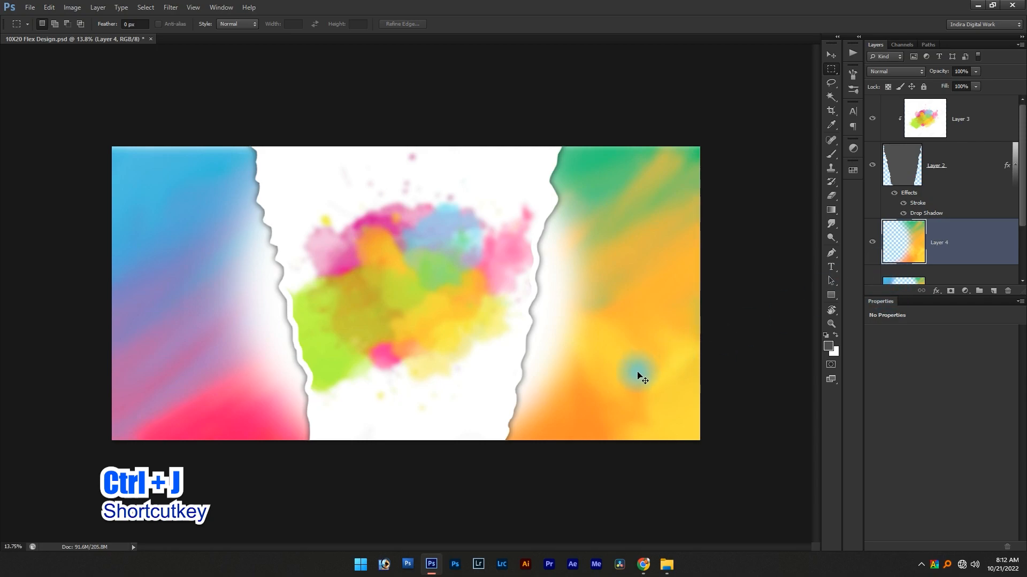
key("ctrl+t")
right_click(642, 354)
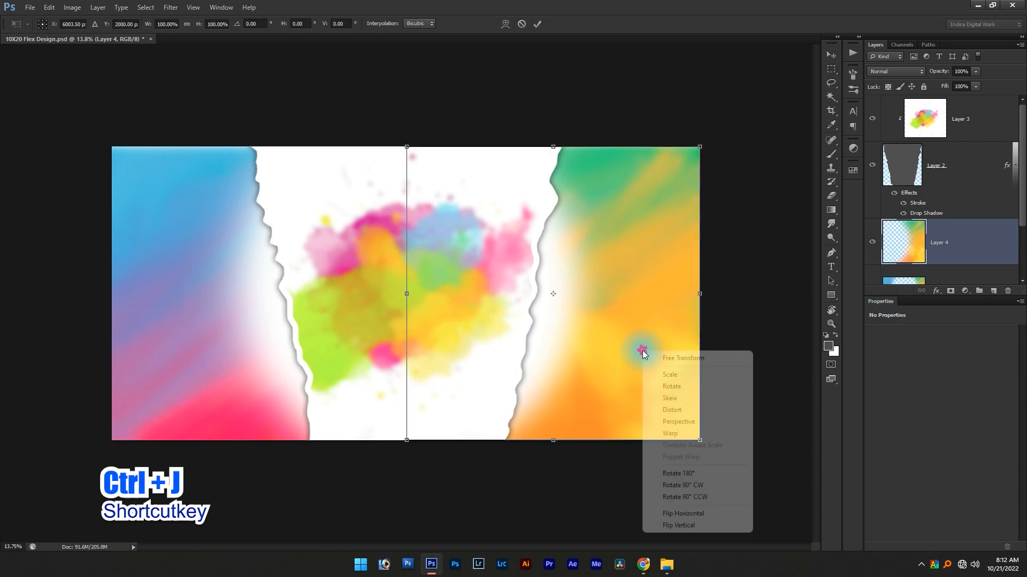
left_click(607, 351)
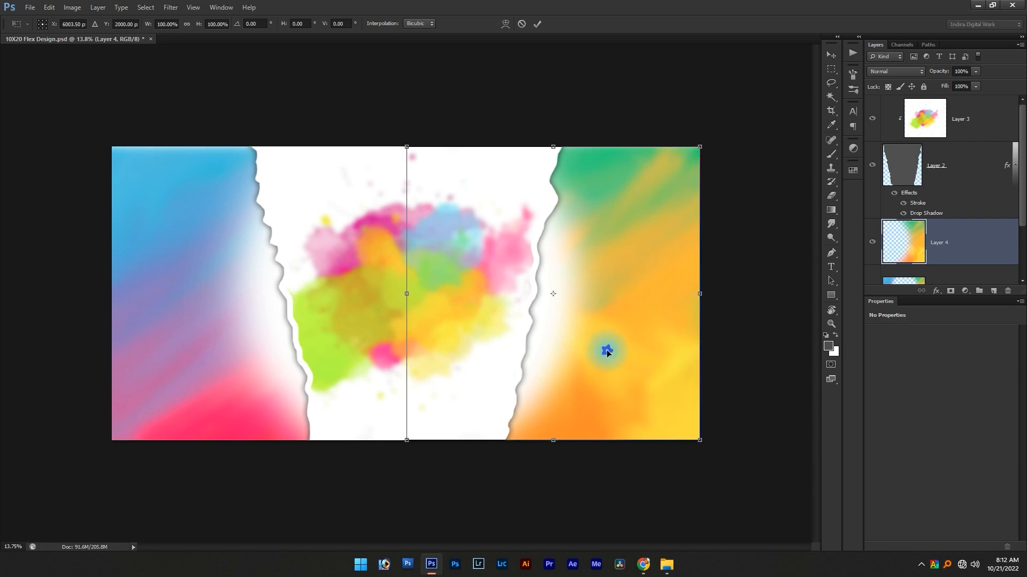
double_click(606, 351)
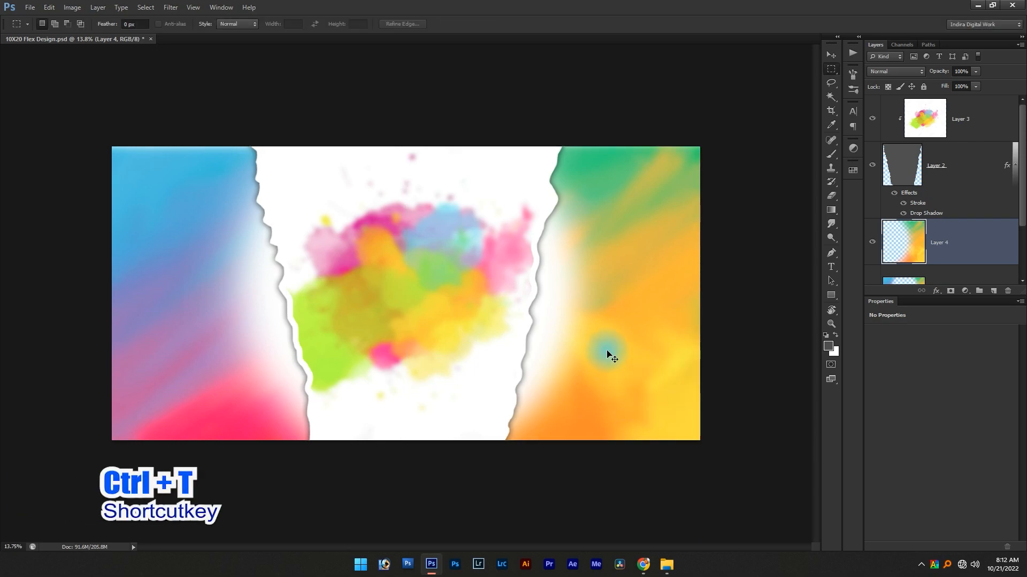
Flip the copied background half horizontally and move it over the banner's left half so both sides mirror each other
key("ctrl+t")
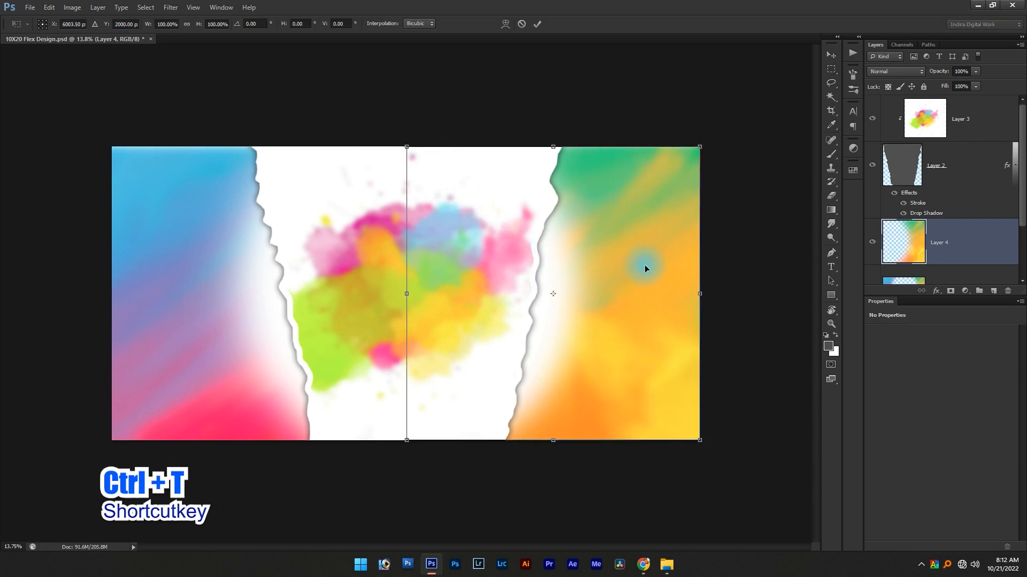
right_click(535, 253)
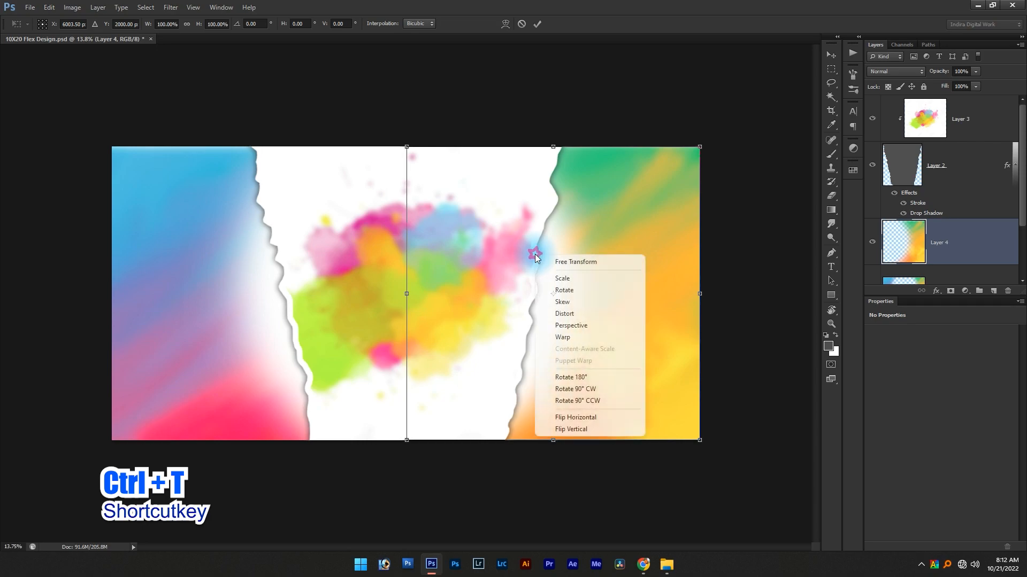
left_click(556, 425)
left_click_drag(637, 327, 342, 324)
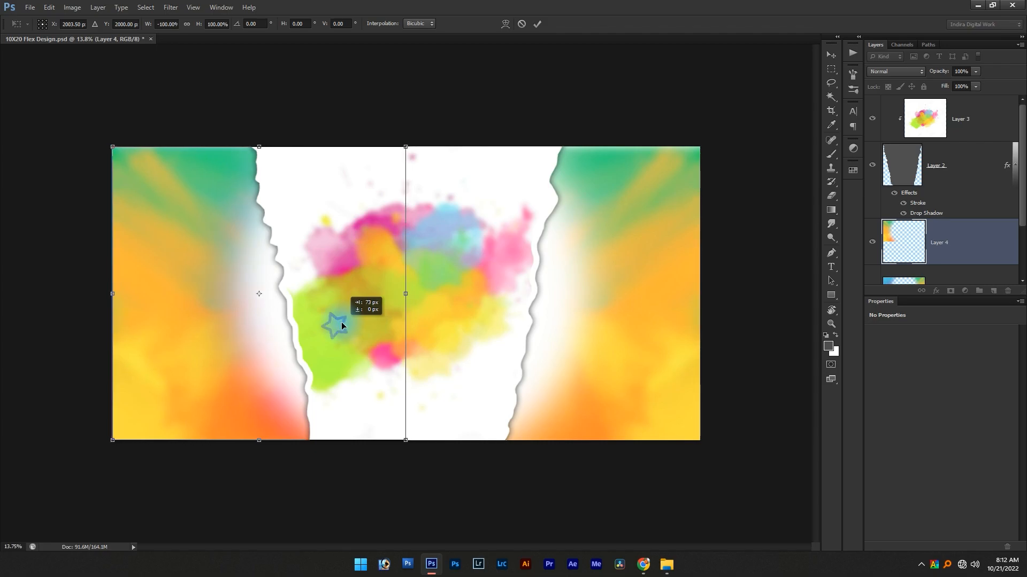
double_click(341, 322)
left_click(623, 475)
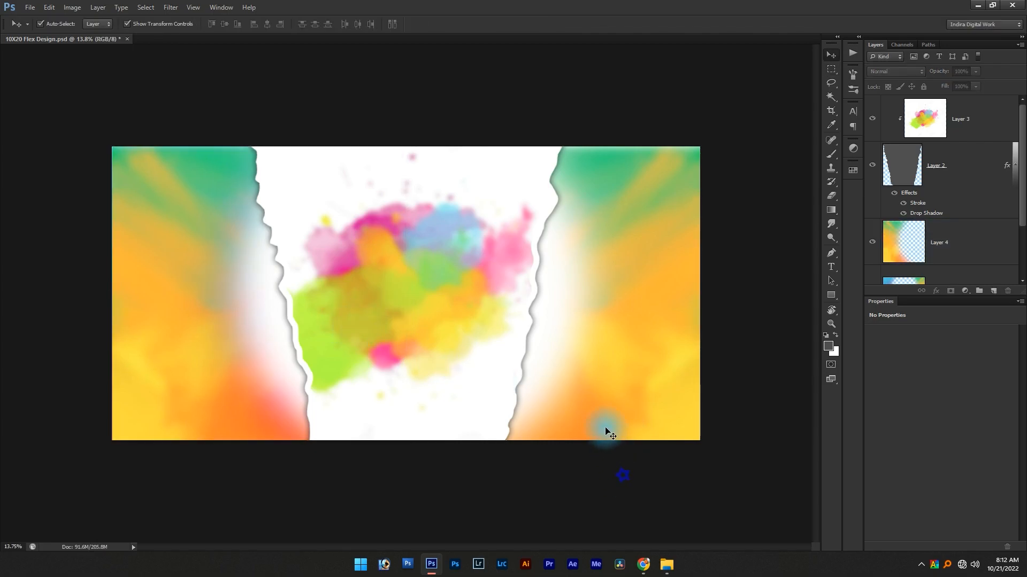
Check the 10X20 reference in the Editing folder and return to the banner in Photoshop
scroll(605, 428, "down", 2)
scroll(605, 428, "up", 1)
key("alt+Tab")
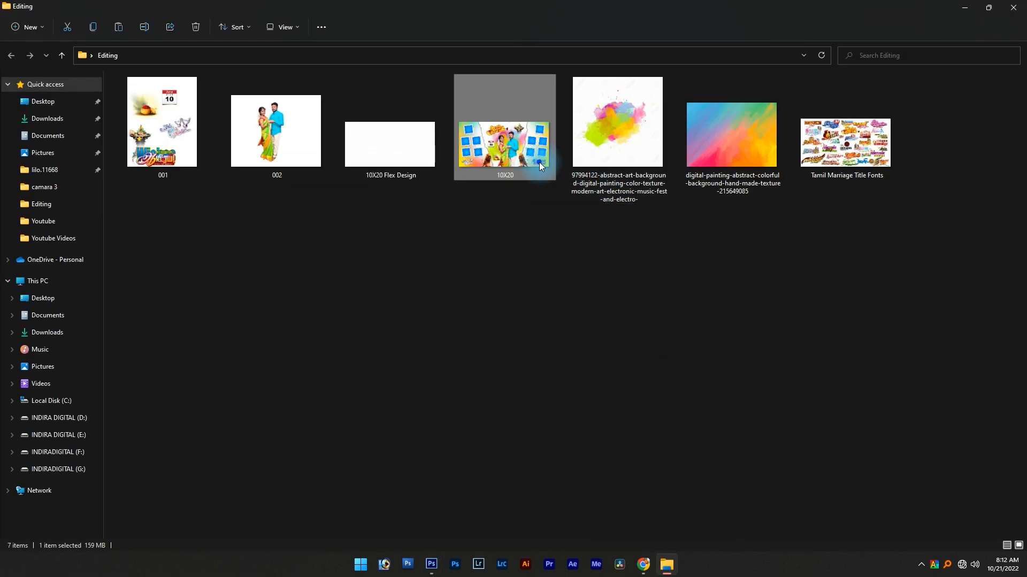
key("alt+Tab")
key("alt+Tab")
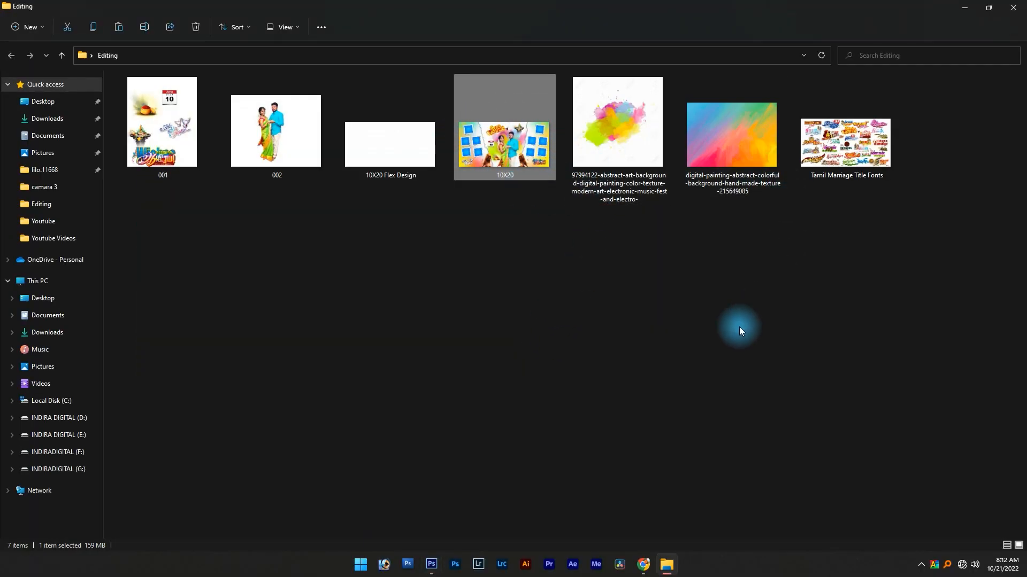
key("alt+Tab")
Merge Layer 4 and Layer 1 into a single background layer
left_click(569, 348)
left_click(972, 248)
left_click(955, 222, "shift")
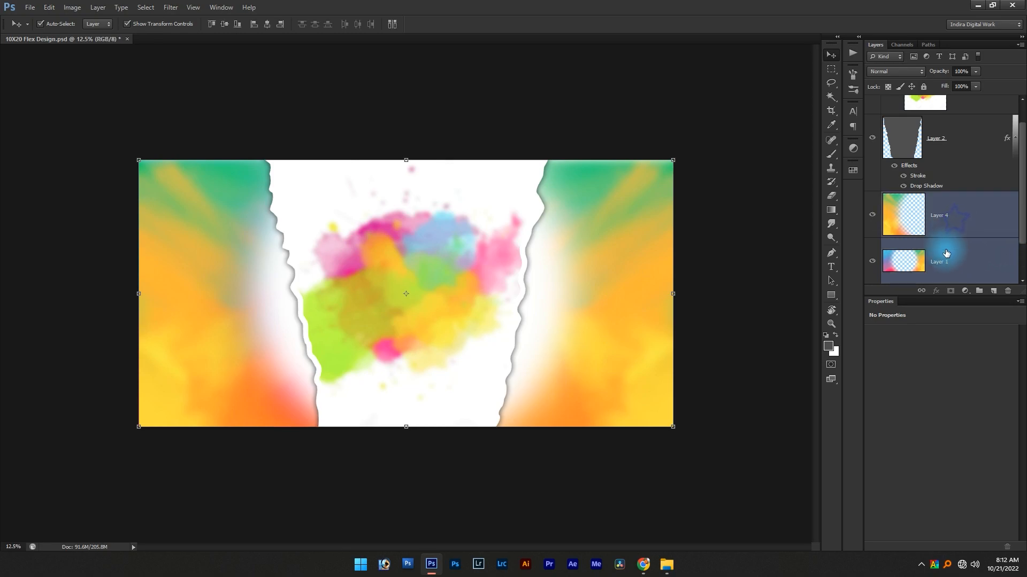
key("ctrl+e")
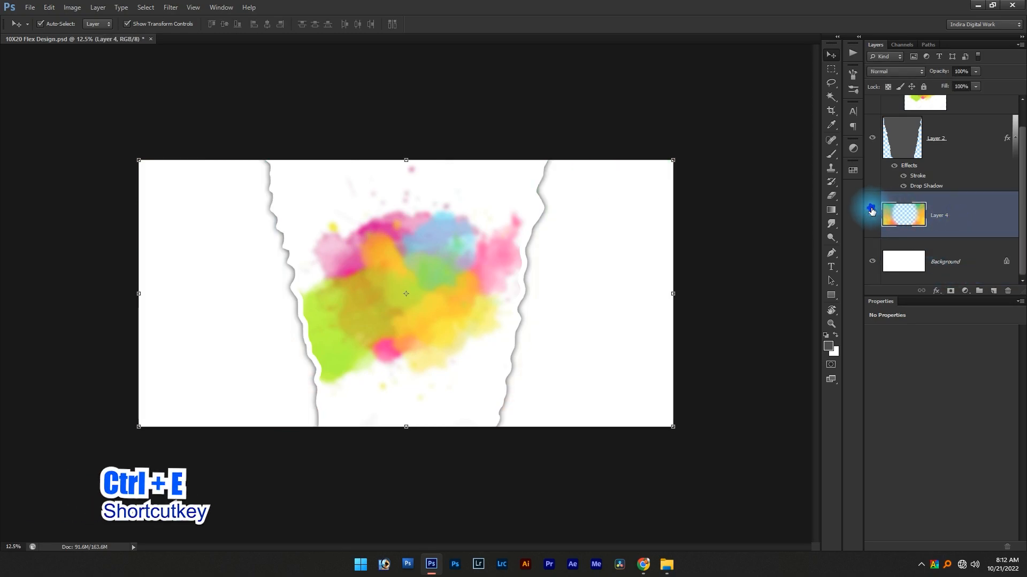
Erase more of the merged background's middle with the soft 4800 px eraser, fading the colors further beside the torn-edged panel
key("e")
left_click_drag(404, 296, 416, 110)
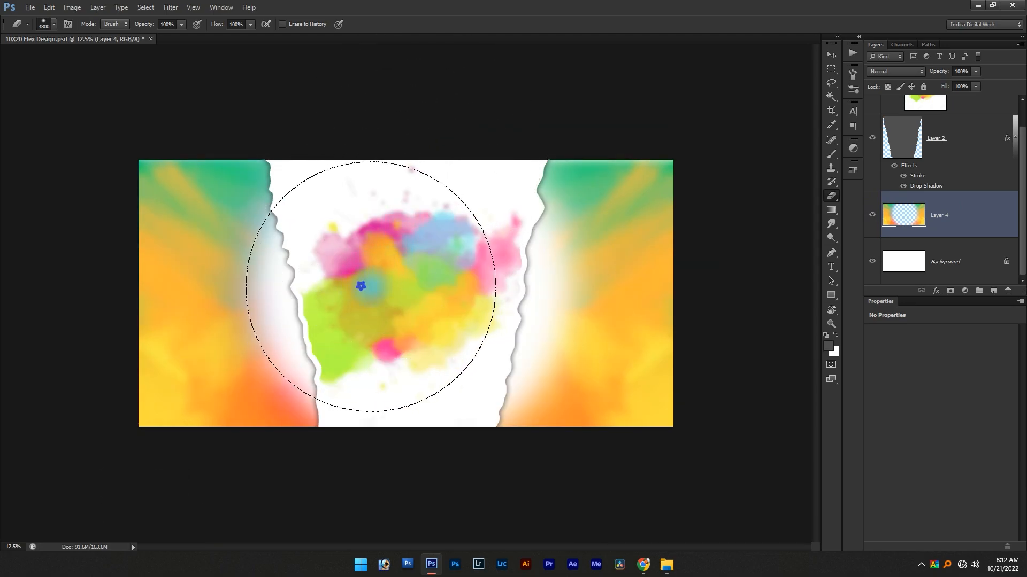
mouse_move(393, 318)
left_mouse_down()
mouse_move(376, 323)
mouse_move(486, 274)
mouse_move(473, 275)
mouse_move(450, 333)
mouse_move(346, 321)
mouse_move(357, 329)
left_mouse_up()
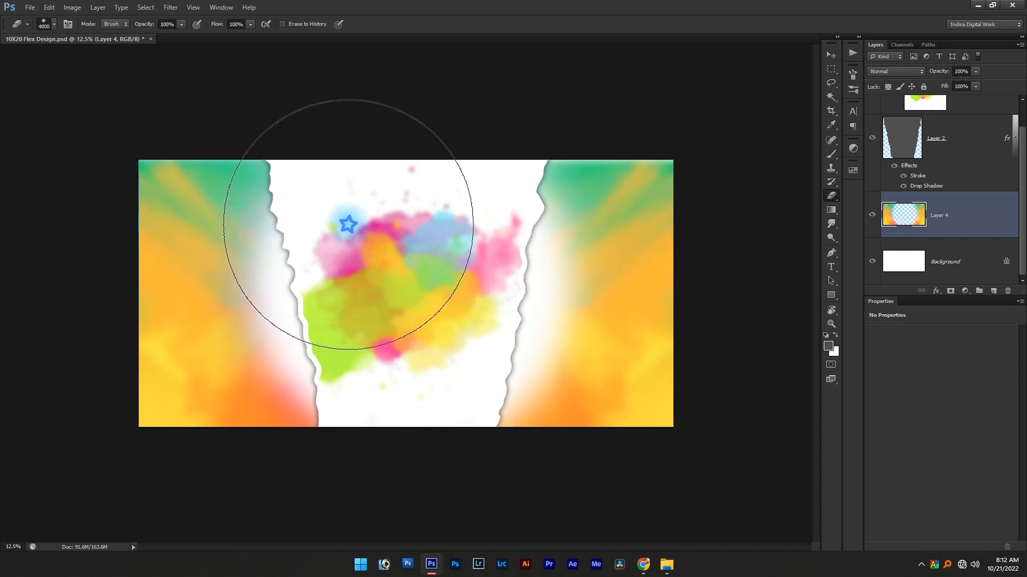
Stretch the faded background layer vertically about its center to about 109% height
key("v")
left_click(624, 207)
left_click_drag(408, 158, 407, 149)
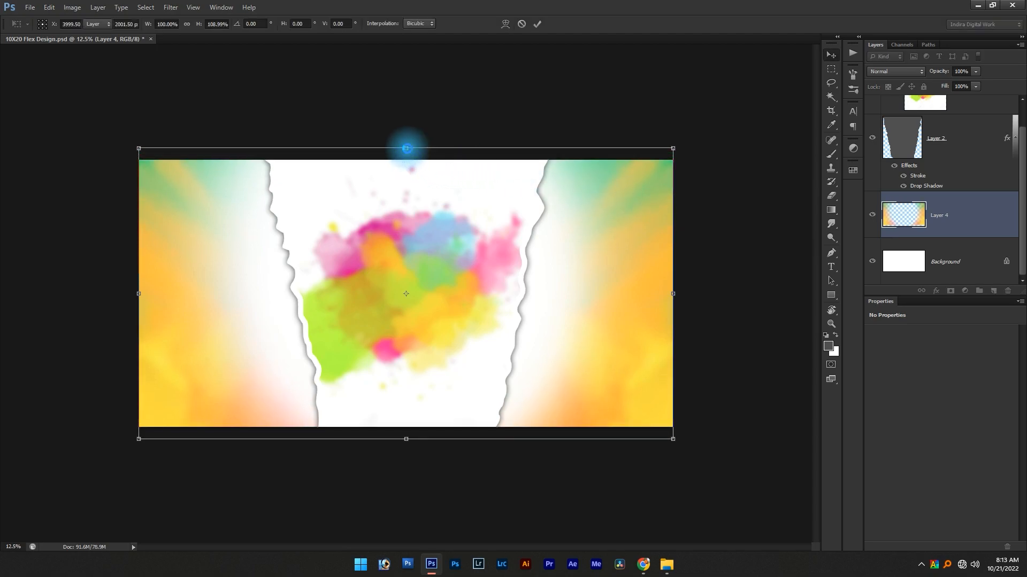
double_click(236, 305)
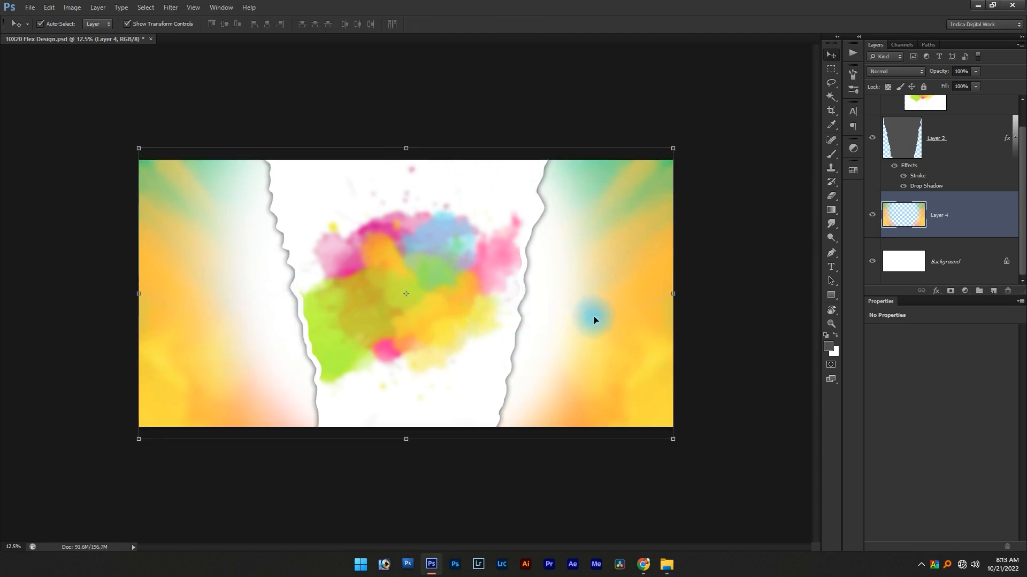
Open the Tamil Marriage Title Fonts file from the Editing folder in Photoshop
key("alt+Tab")
left_click(570, 297)
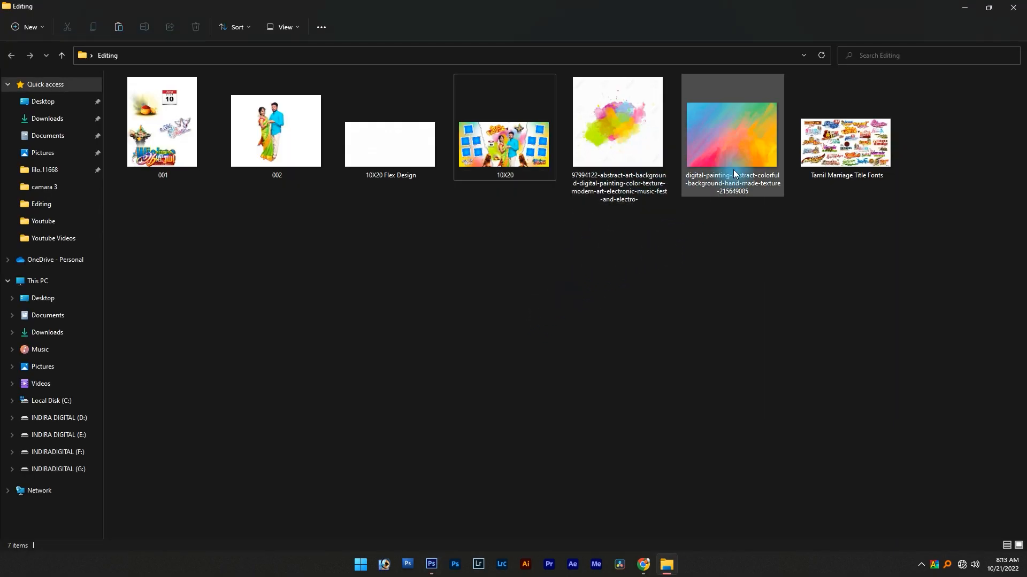
left_click(845, 159)
double_click(848, 169)
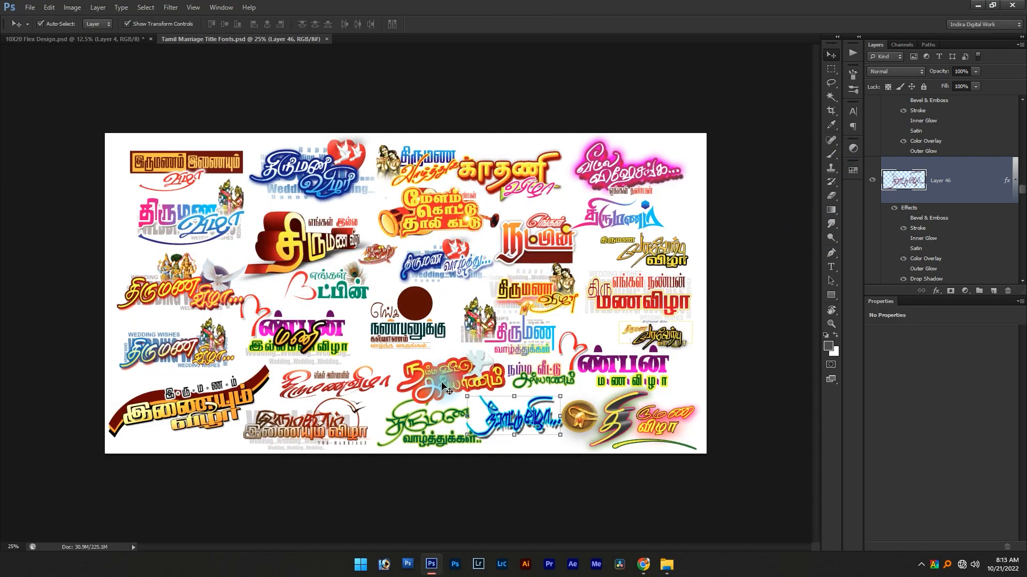
Try to copy the red-and-yellow cupid title artwork from the title fonts document into the banner above Layer 4
left_click(411, 386)
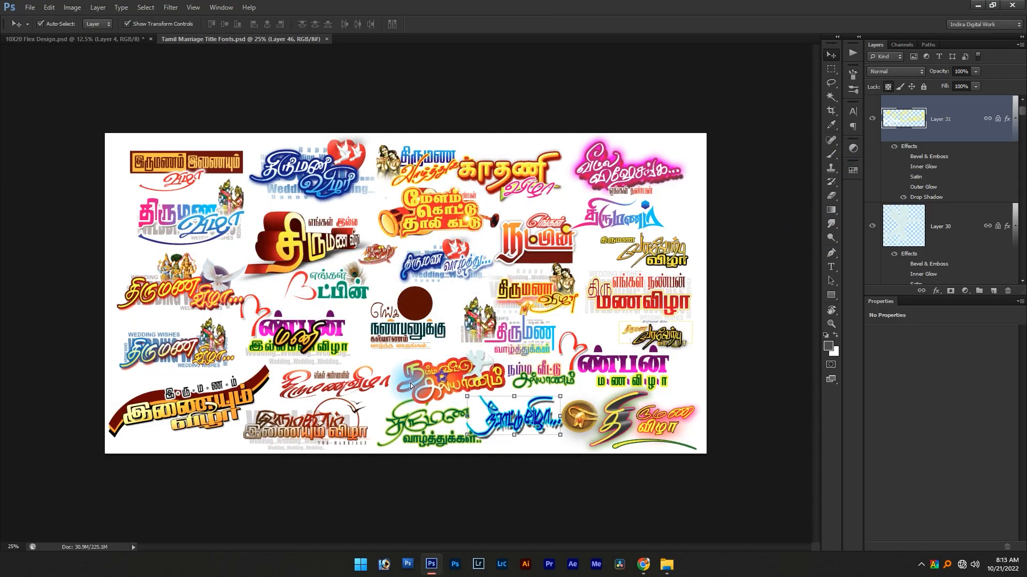
right_click(414, 369)
left_click(433, 374)
left_click_drag(398, 374, 357, 224)
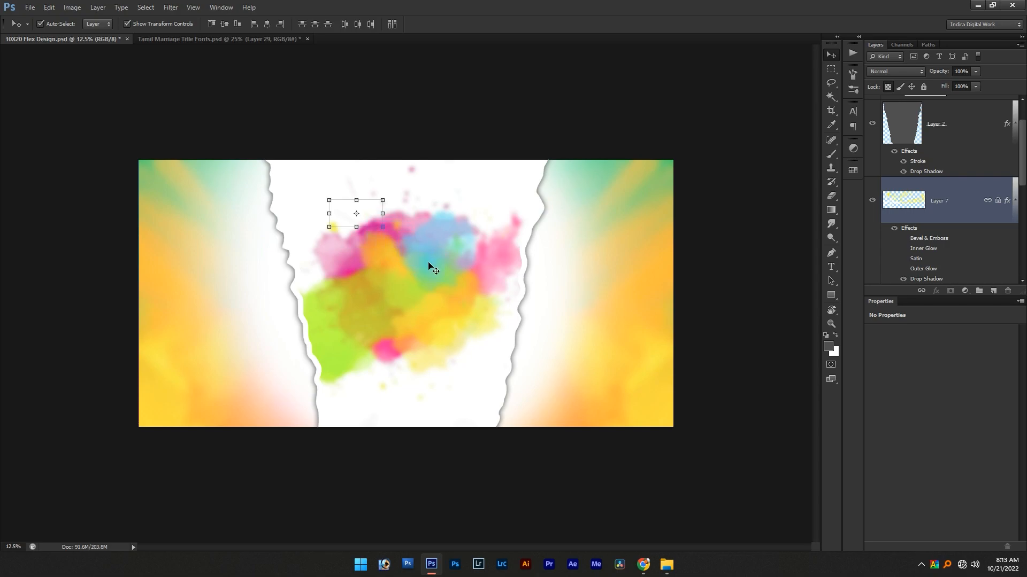
key("ctrl+z")
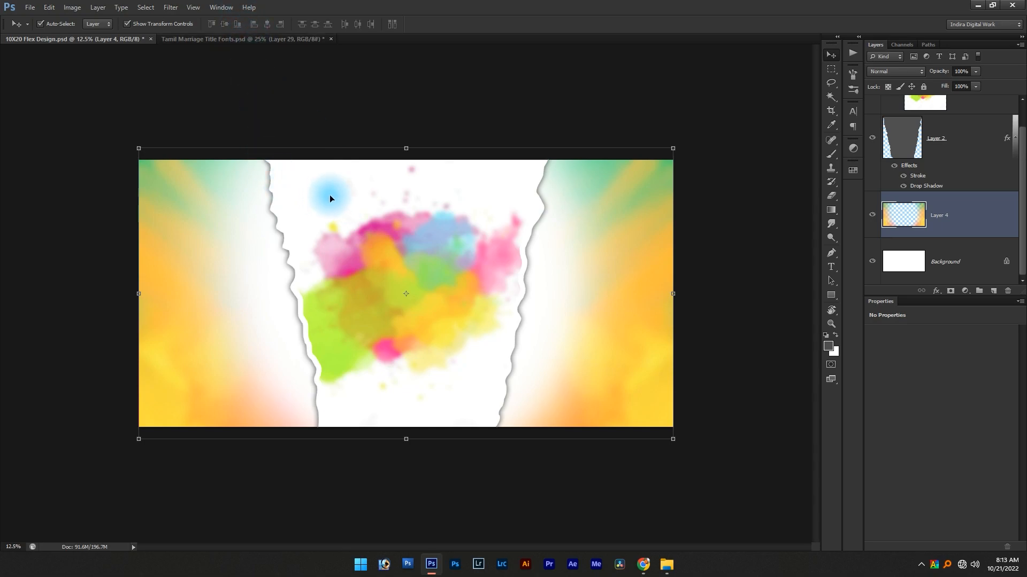
Make Layer 3 the active banner layer and float the Tamil Marriage Title Fonts document in its own window beside the banner
scroll(976, 129, "up", 1)
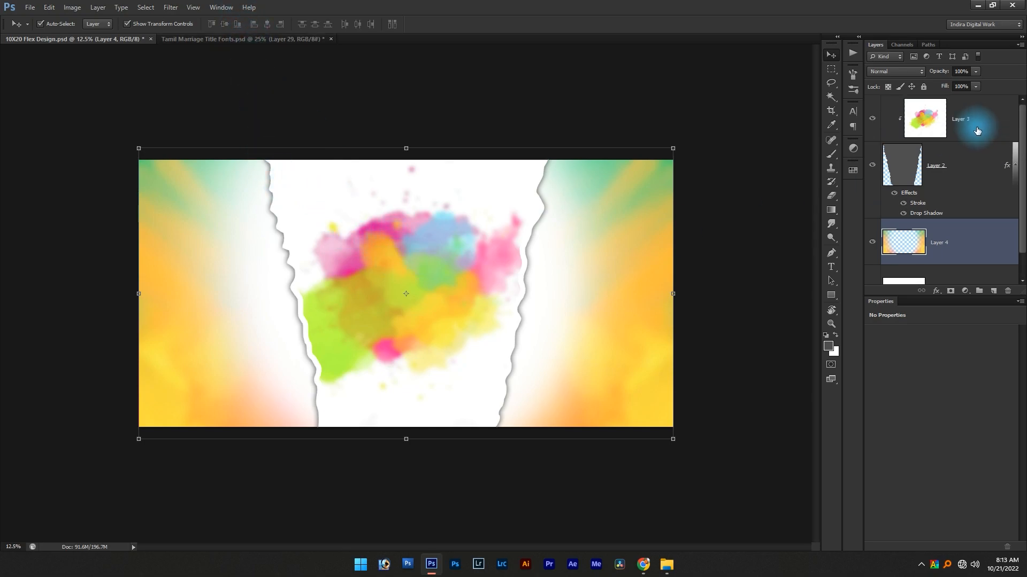
left_click(965, 122)
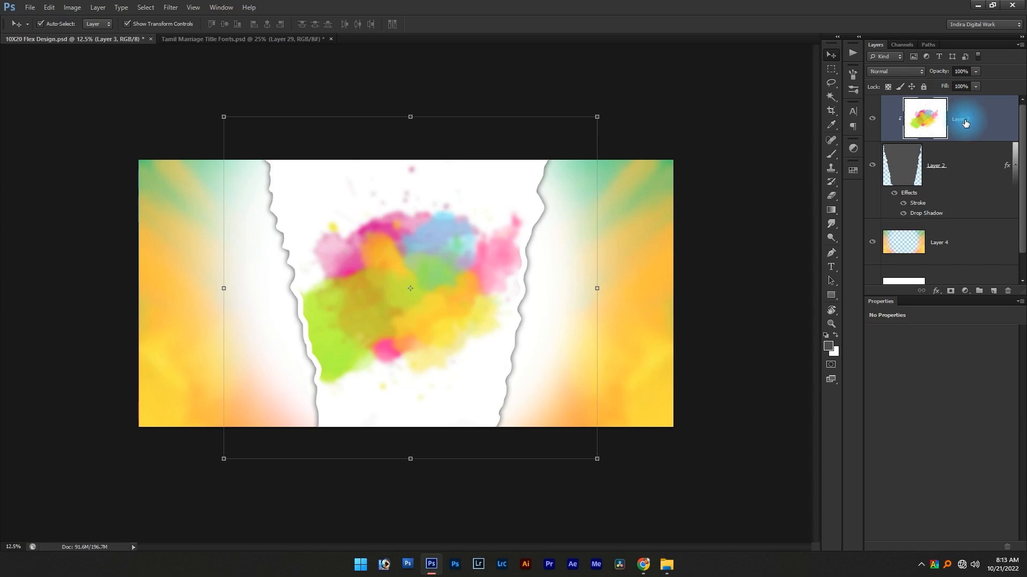
left_click_drag(213, 39, 562, 184)
left_click_drag(674, 186, 778, 68)
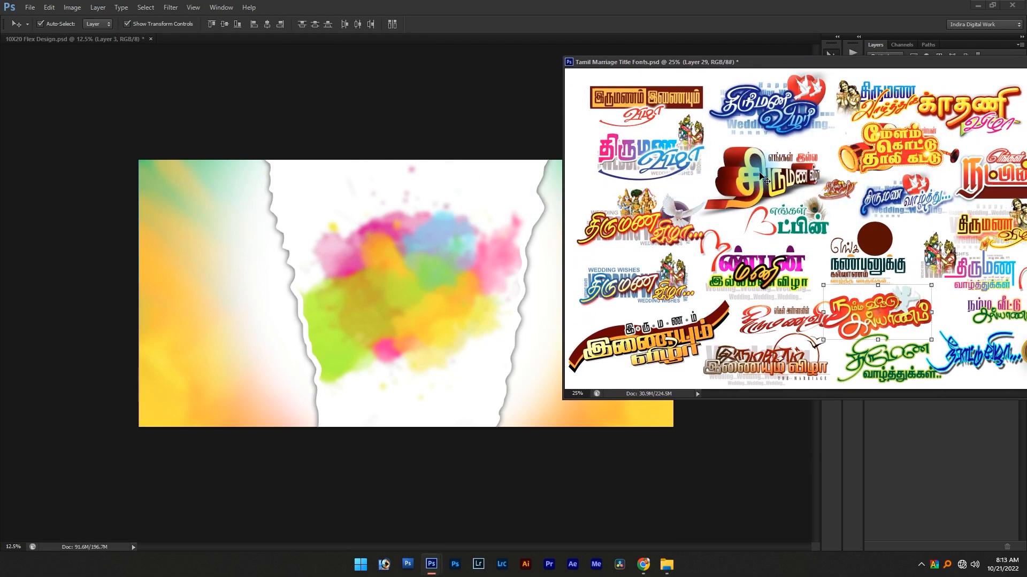
Copy the red-and-yellow cupid title onto the banner, enlarge it, and place it in the torn-edged panel's upper-left area
left_click_drag(864, 327, 455, 255)
key("ctrl+t")
left_click_drag(402, 229, 384, 210)
key("Return")
left_click(445, 123)
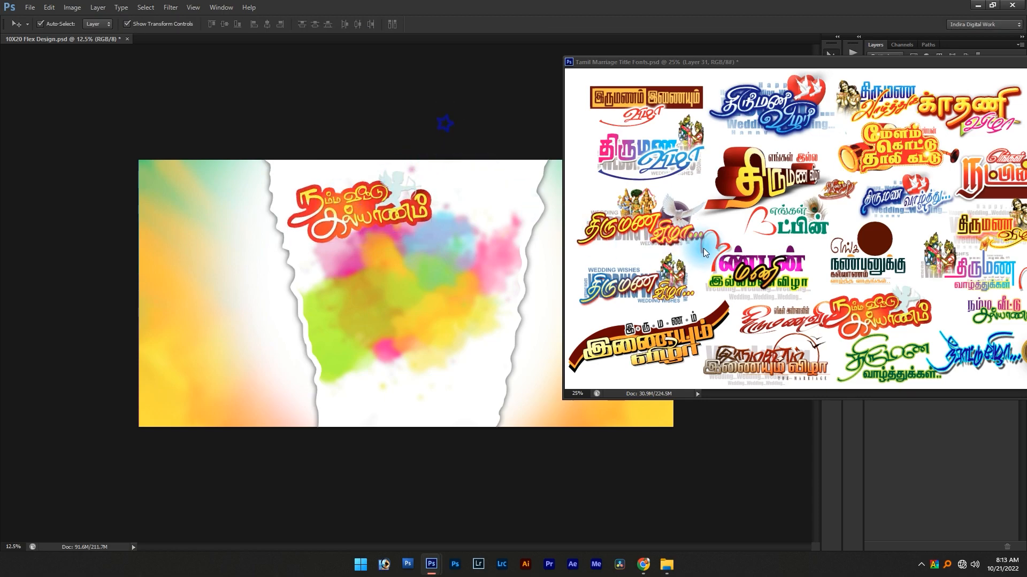
Select the title's red backing layer on the banner and close the Tamil Marriage Title Fonts document
right_click(343, 212)
left_click(369, 220)
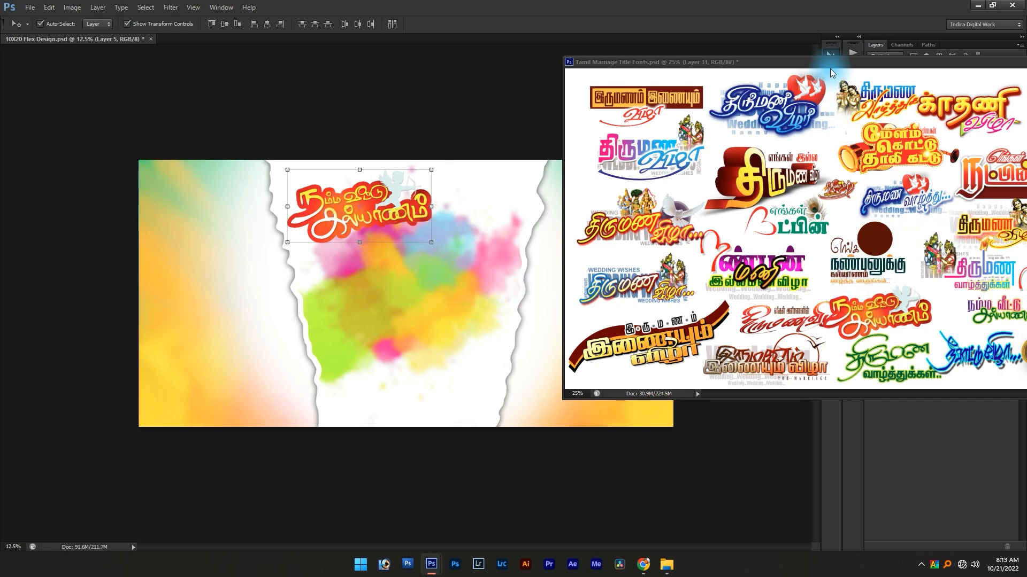
left_click_drag(831, 70, 637, 92)
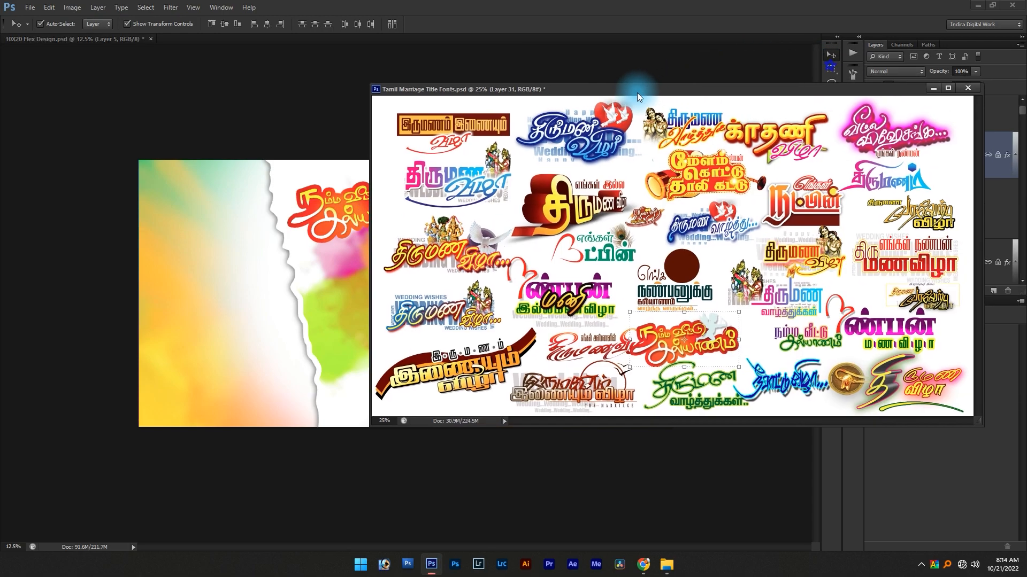
left_click(969, 88)
left_click(536, 212)
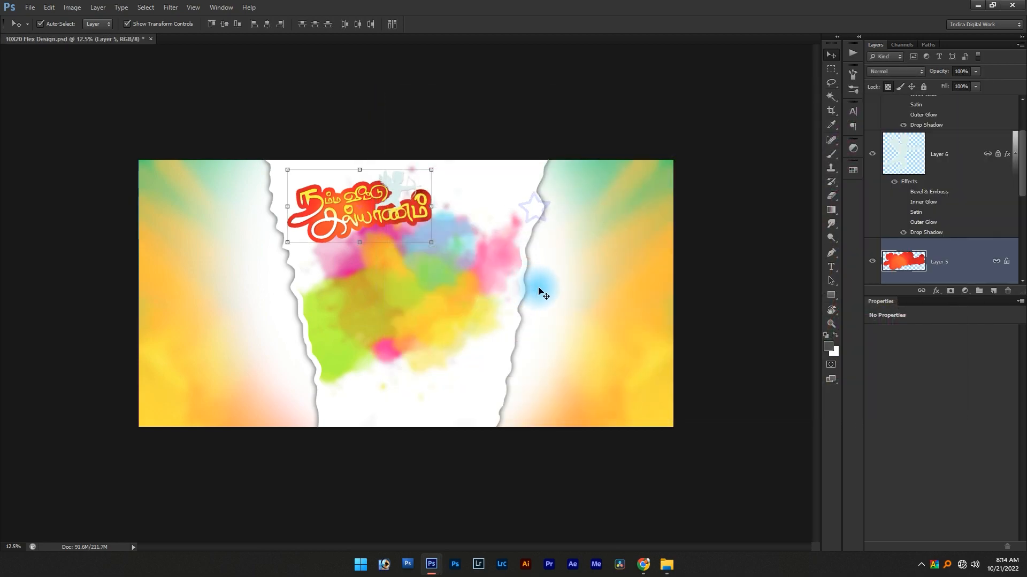
Switch to the Editing folder in File Explorer and open the 001 artwork document in Photoshop
left_click(569, 122)
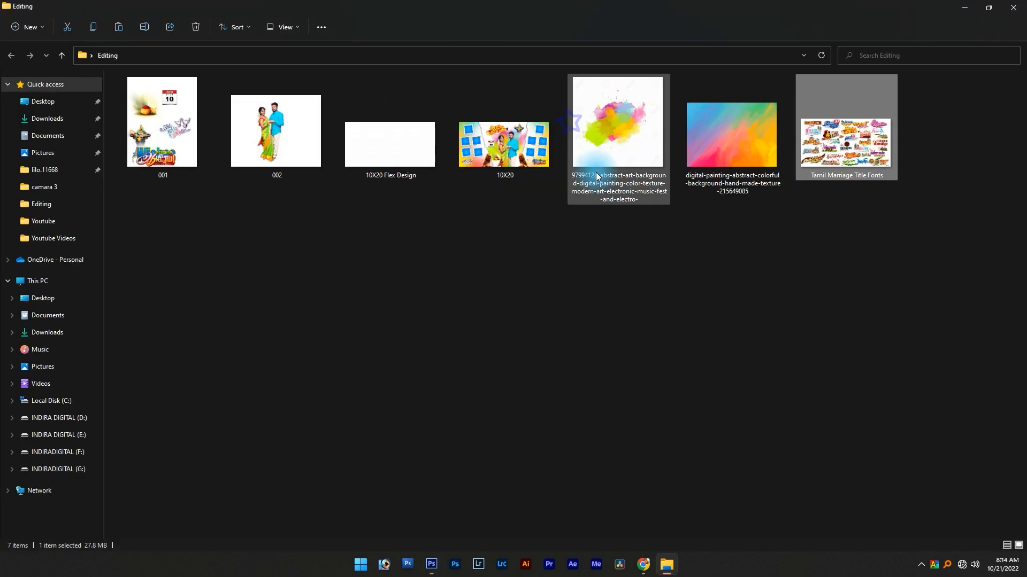
left_click(252, 178)
left_click(175, 159)
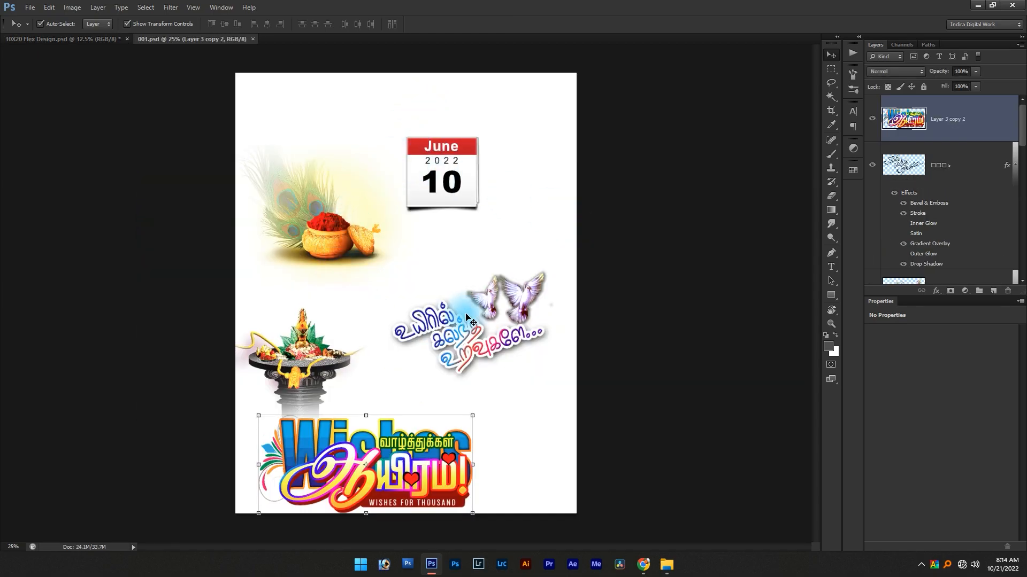
Try to copy the kalash pillar artwork from 001.psd into the banner, and undo the copy
left_click_drag(315, 407, 352, 384)
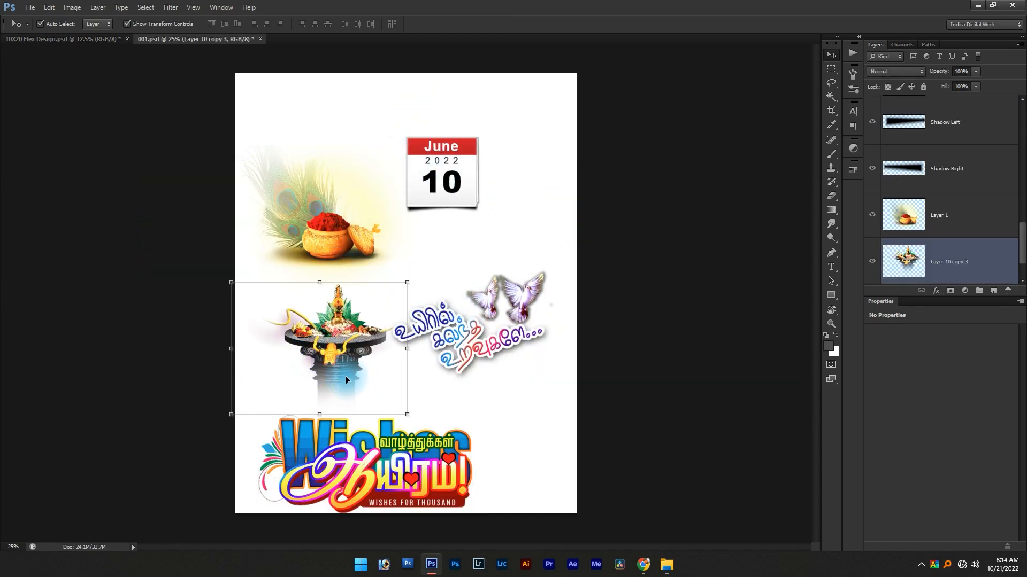
left_click(323, 349)
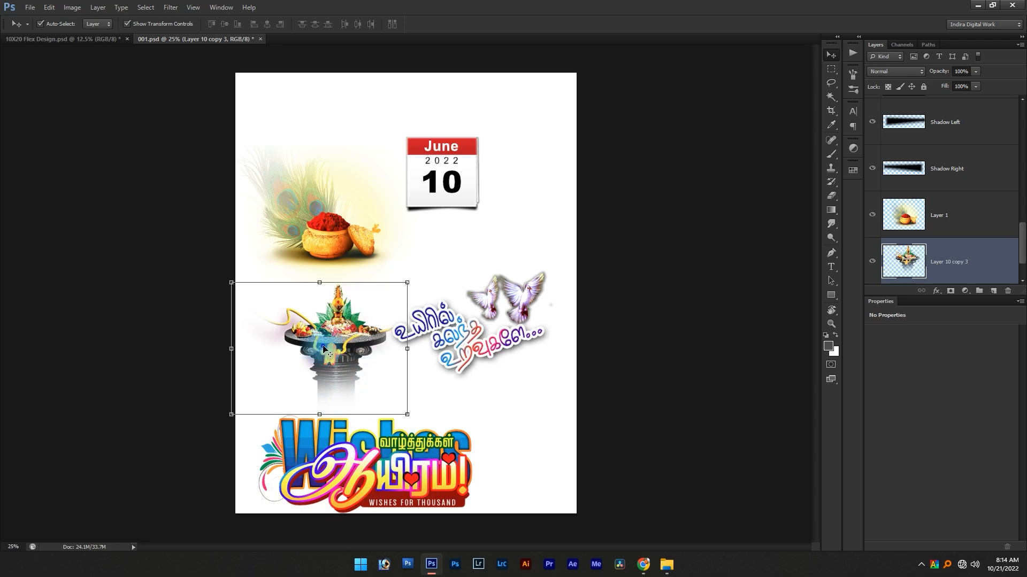
left_click_drag(278, 262, 96, 94)
left_click_drag(469, 206, 489, 198)
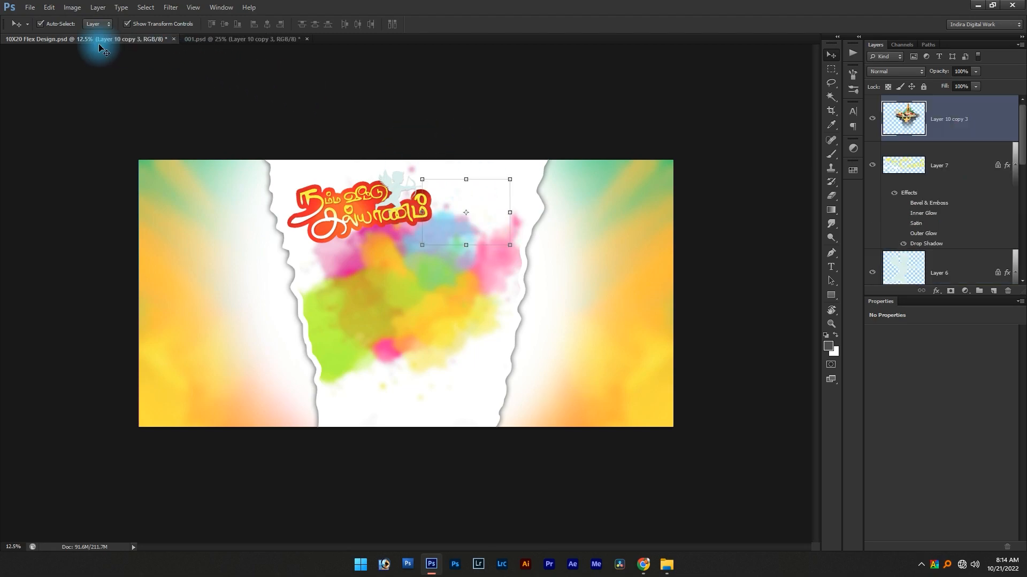
key("ctrl+z")
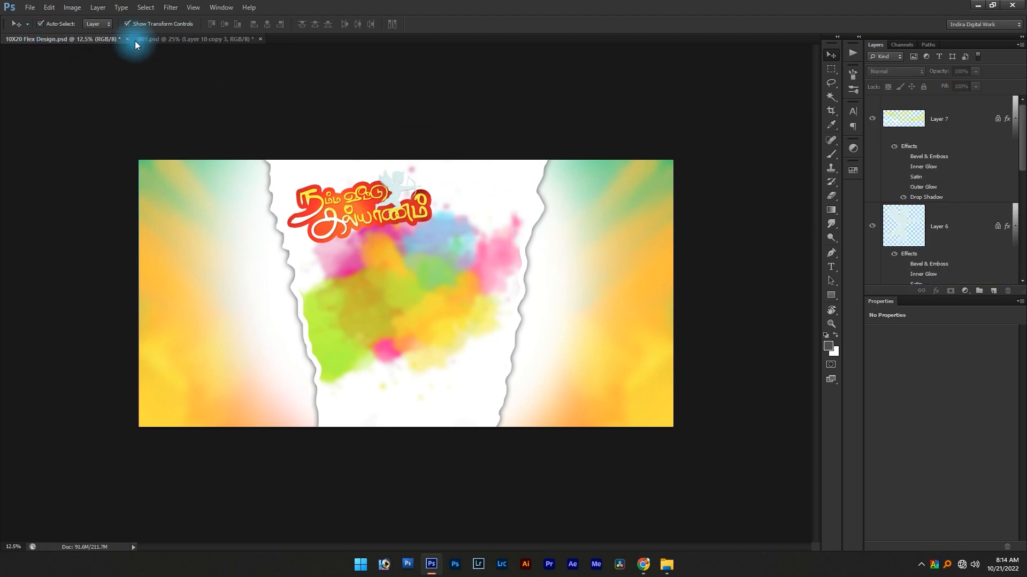
Copy the kalash pillar artwork from a floating 001.psd window to the torn-edged panel's upper-right area and enlarge it
left_click_drag(177, 39, 605, 172)
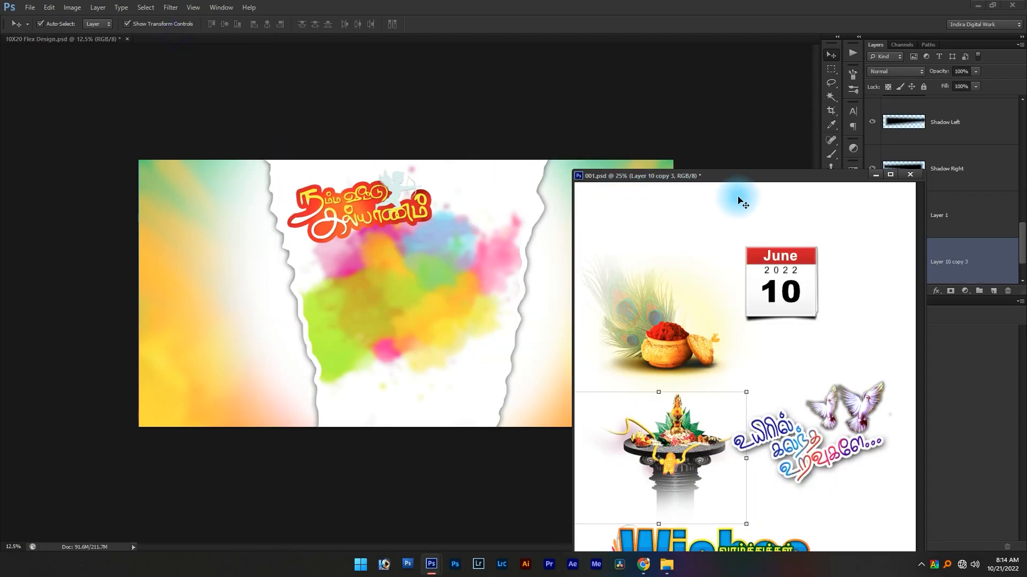
left_click_drag(765, 168, 816, 82)
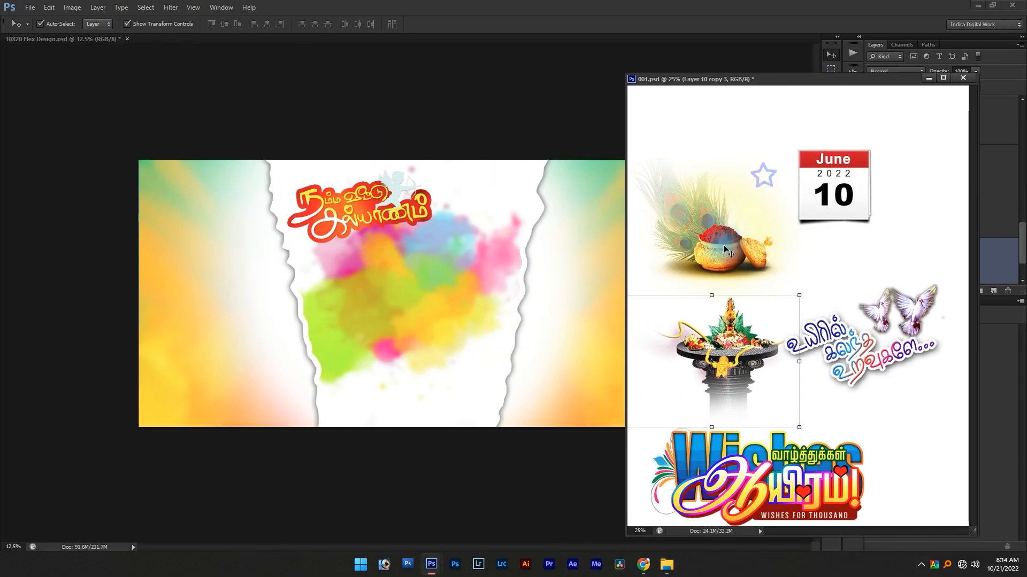
left_click_drag(733, 343, 489, 244)
left_click_drag(485, 243, 479, 214)
left_click_drag(519, 241, 525, 250)
key("Return")
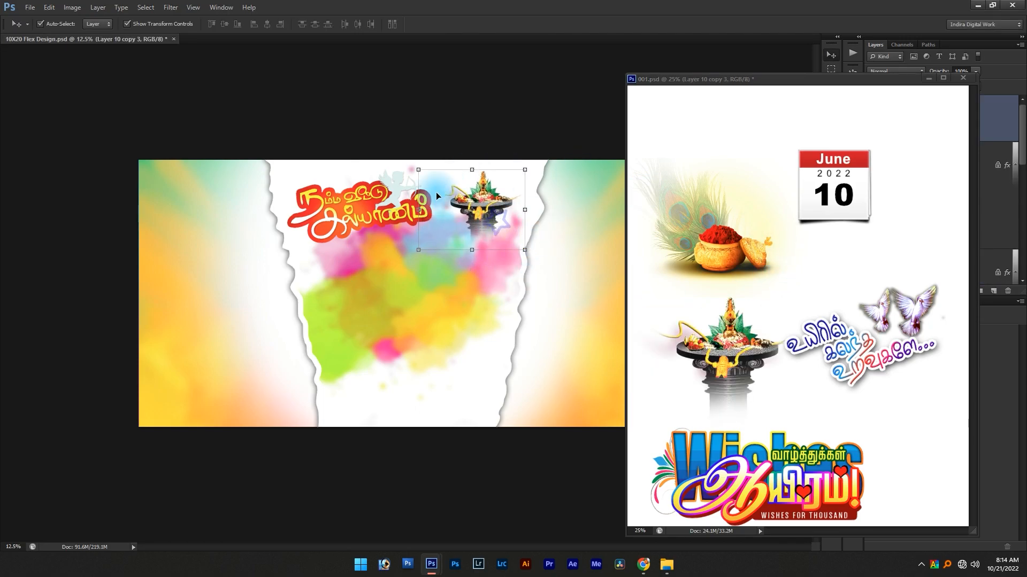
Copy the June 10 calendar artwork from 001.psd to the torn-edged panel's lower-left area
left_click(869, 245)
left_click_drag(850, 160, 375, 350)
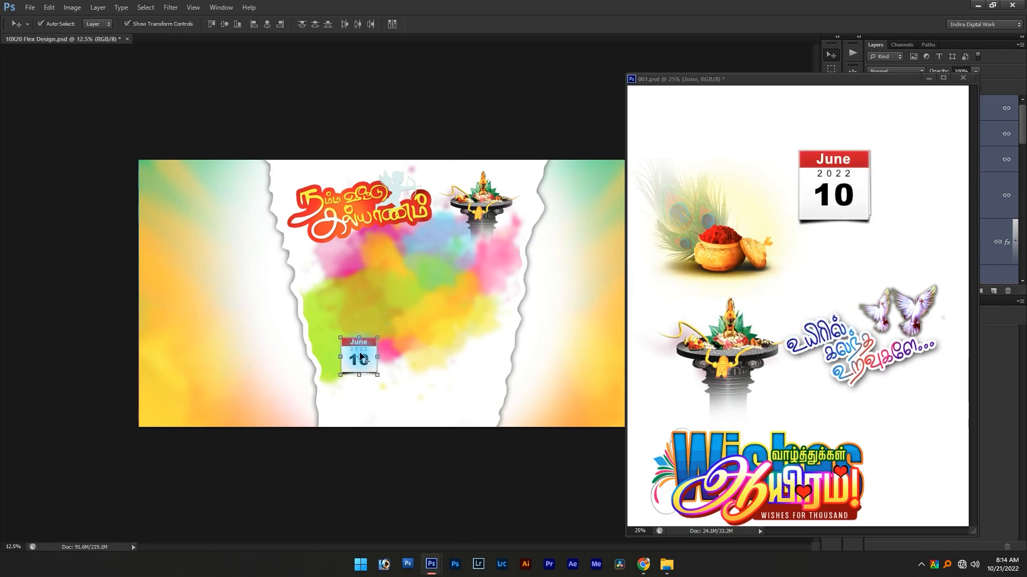
key("ctrl+t")
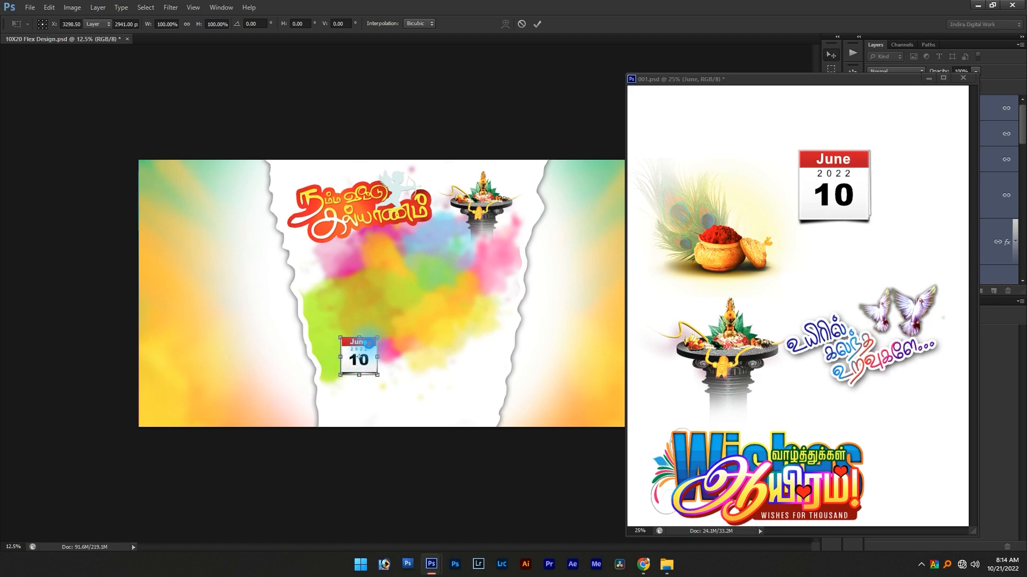
key("Return")
mouse_move(367, 345)
left_mouse_down()
mouse_move(356, 340)
mouse_move(363, 354)
left_mouse_up()
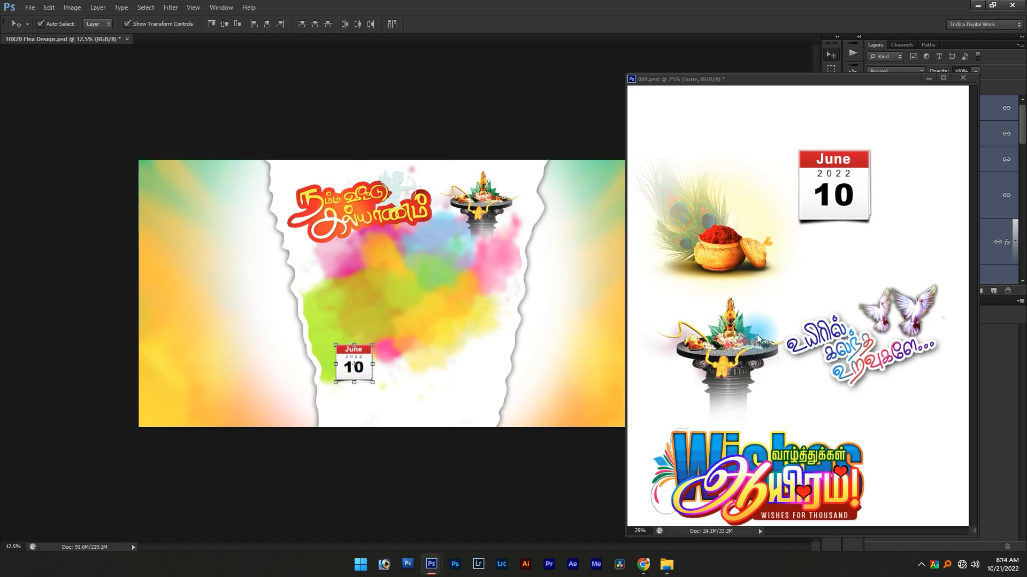
Copy the kumkum pot with peacock feathers from 001.psd to just above the calendar and enlarge it to about 128%
left_click_drag(750, 234, 686, 288)
left_click_drag(350, 287, 368, 299)
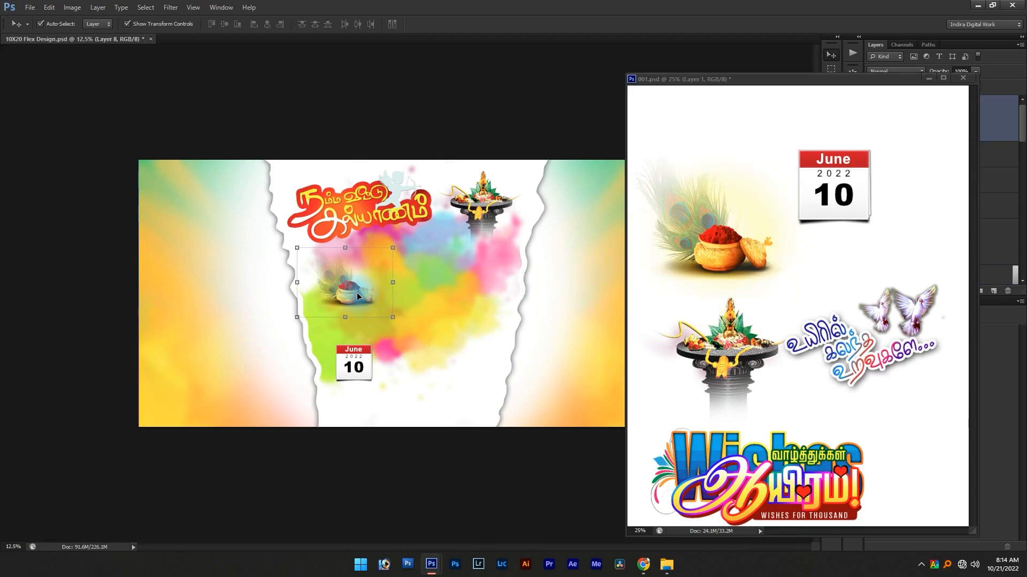
left_click(394, 247)
left_click_drag(395, 244, 409, 241)
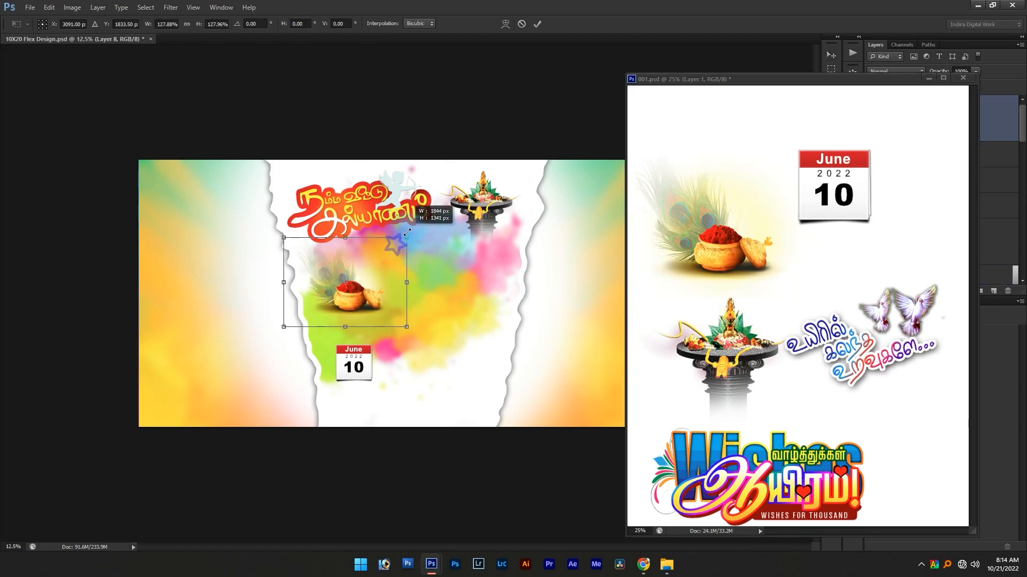
key("Return")
Close the 001.psd document without saving its changes and show the banner without the interface panels
left_click(835, 415)
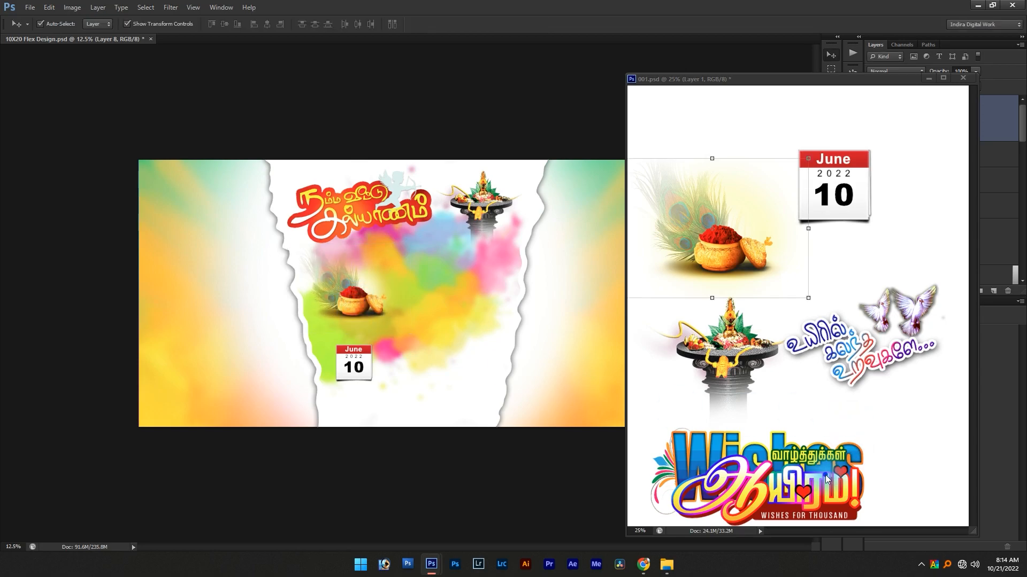
scroll(808, 419, "down", 1)
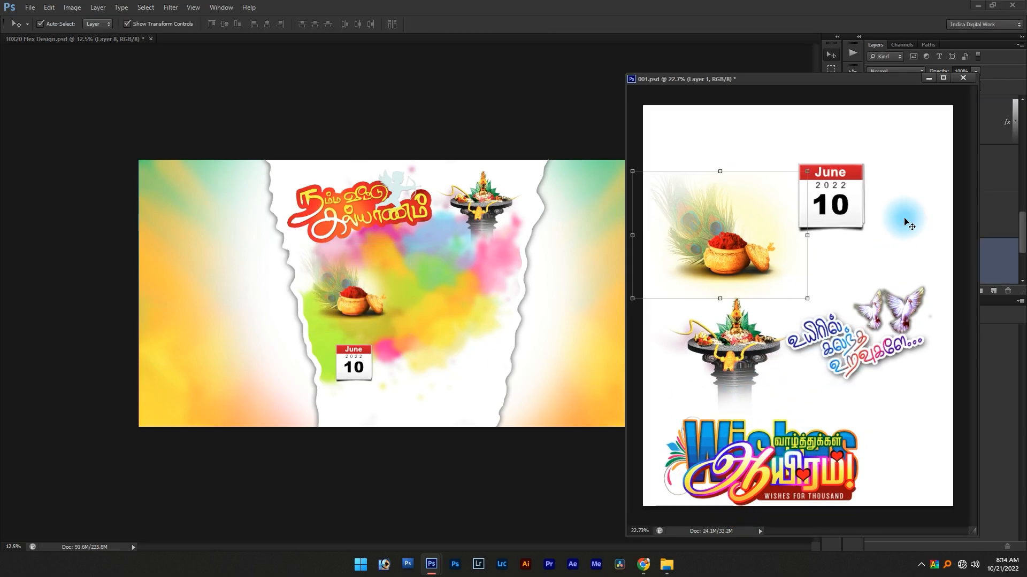
left_click(963, 78)
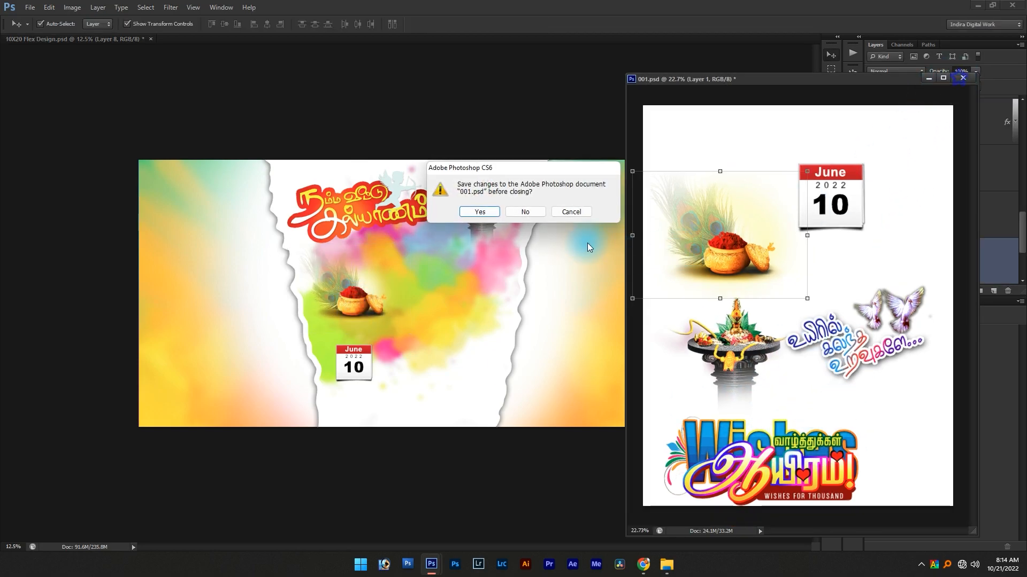
left_click(516, 213)
key("Tab")
scroll(507, 319, "up", 1)
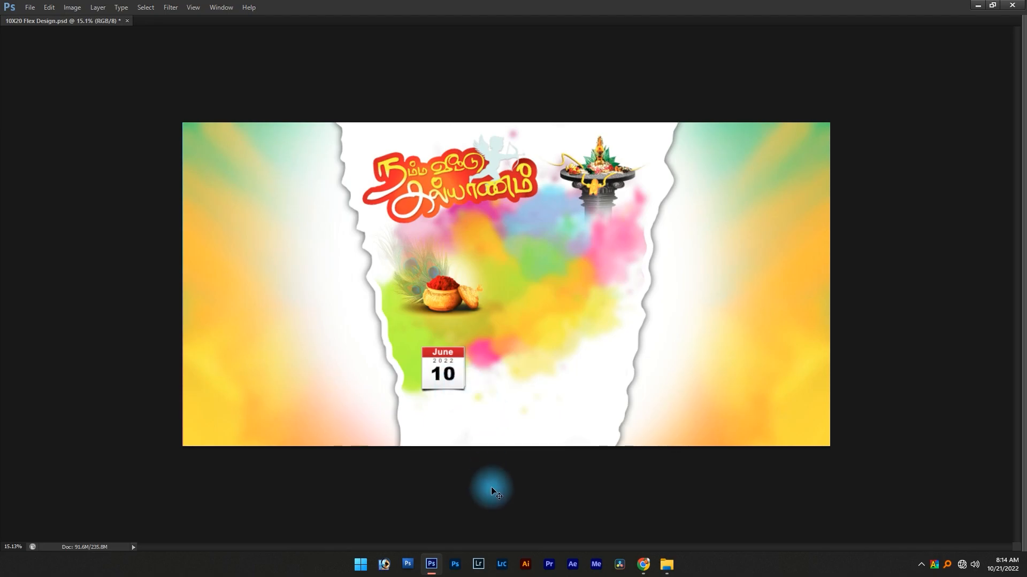
Open the 10X20 reference image from the Editing folder, examine the finished banner's layout, and return to the banner document
key("alt+Tab")
key("alt+Tab")
key("alt+Tab")
key("alt+Tab")
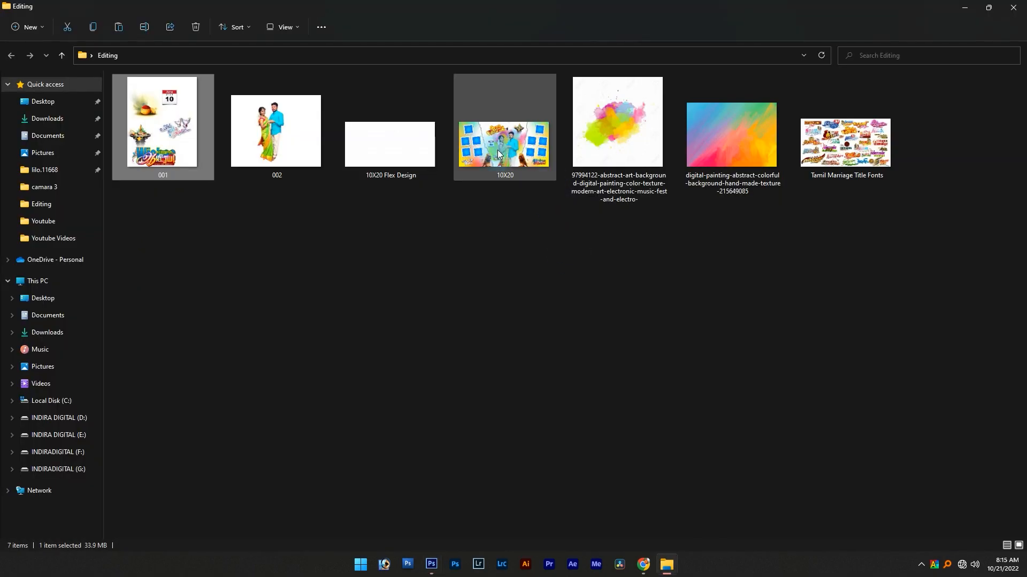
double_click(498, 155)
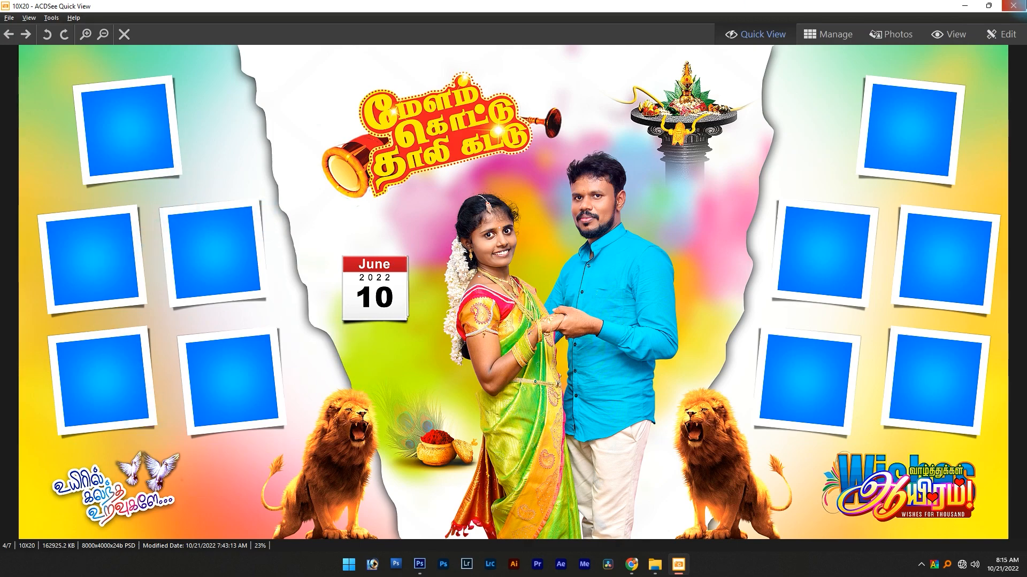
left_click(1013, 6)
key("alt+Tab")
left_click(576, 368)
Draw a portrait rectangular selection over the banner's left background and add a new layer above Layer 8
key("ctrl+0")
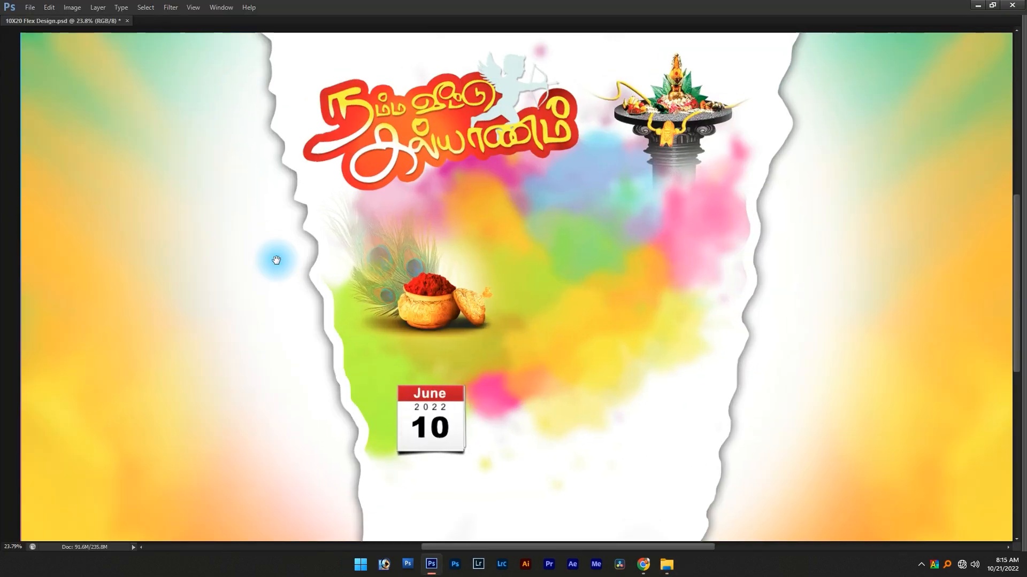
left_click_drag(283, 256, 475, 256)
key("Tab")
scroll(394, 288, "up", 3)
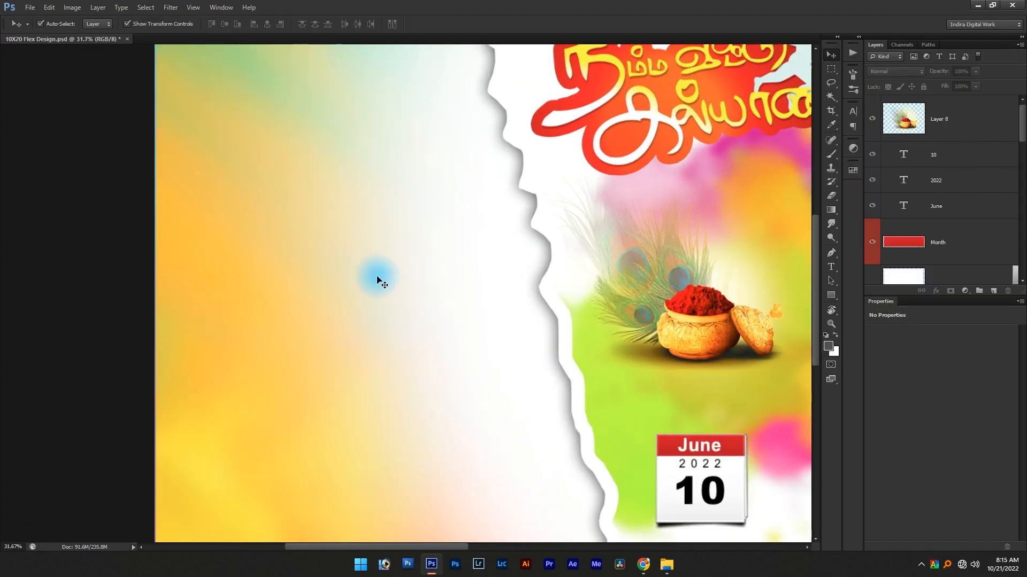
key("m")
left_click_drag(314, 178, 449, 337)
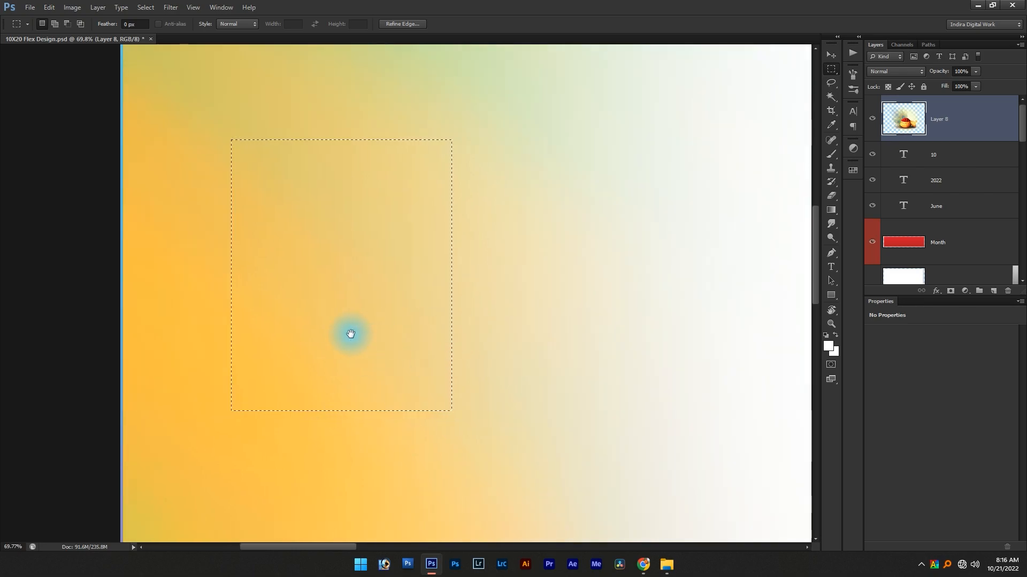
scroll(348, 334, "up", 1)
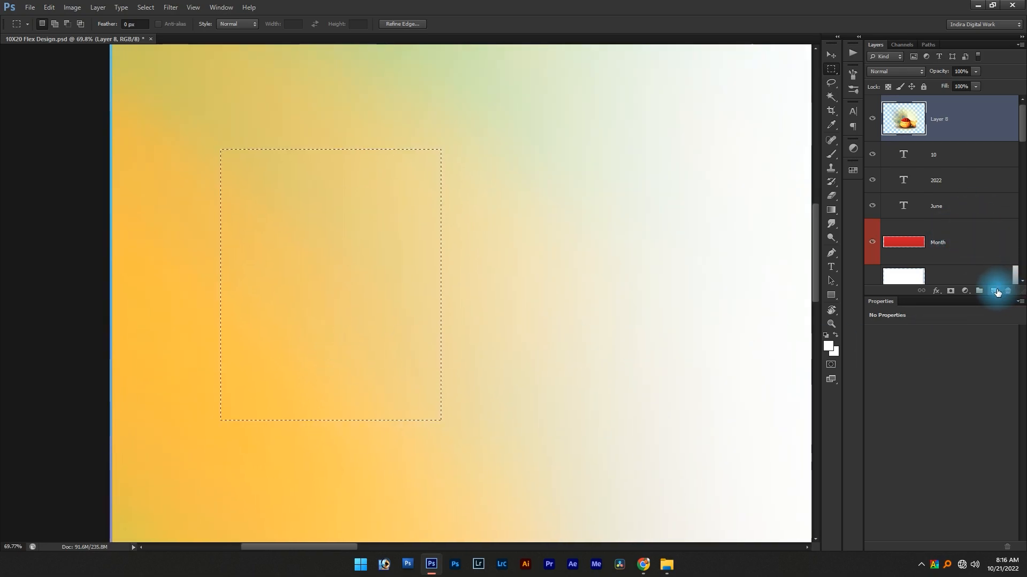
left_click(993, 290)
Try a 60 px white inside stroke on the rectangular selection, and undo it
left_click(48, 8)
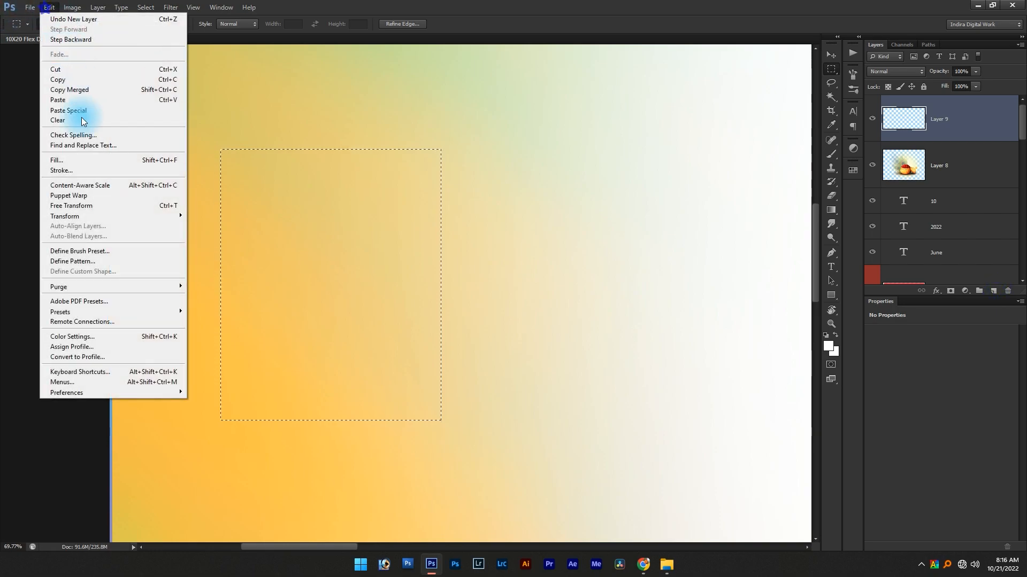
left_click(95, 171)
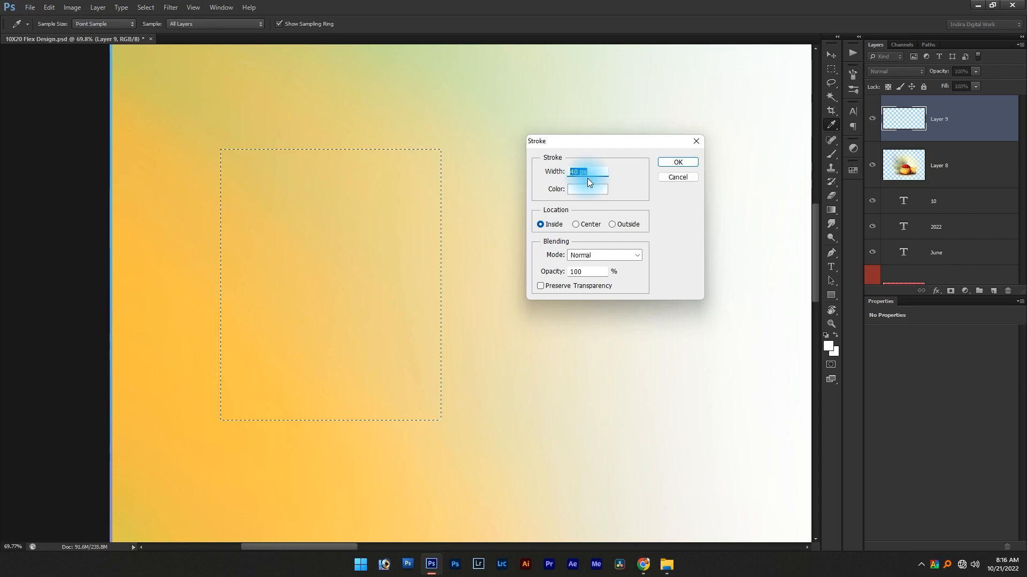
type("60")
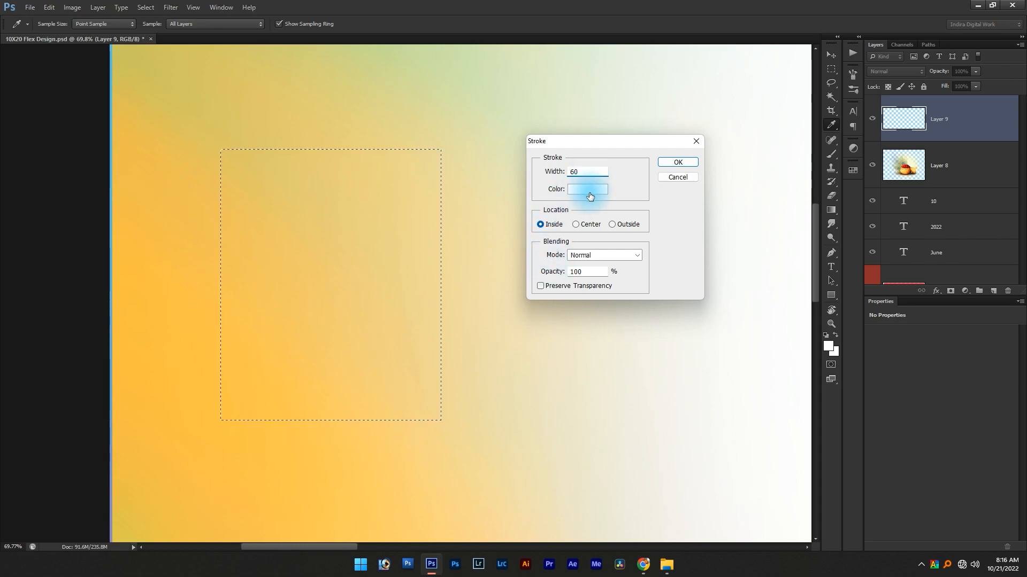
left_click(686, 168)
key("m")
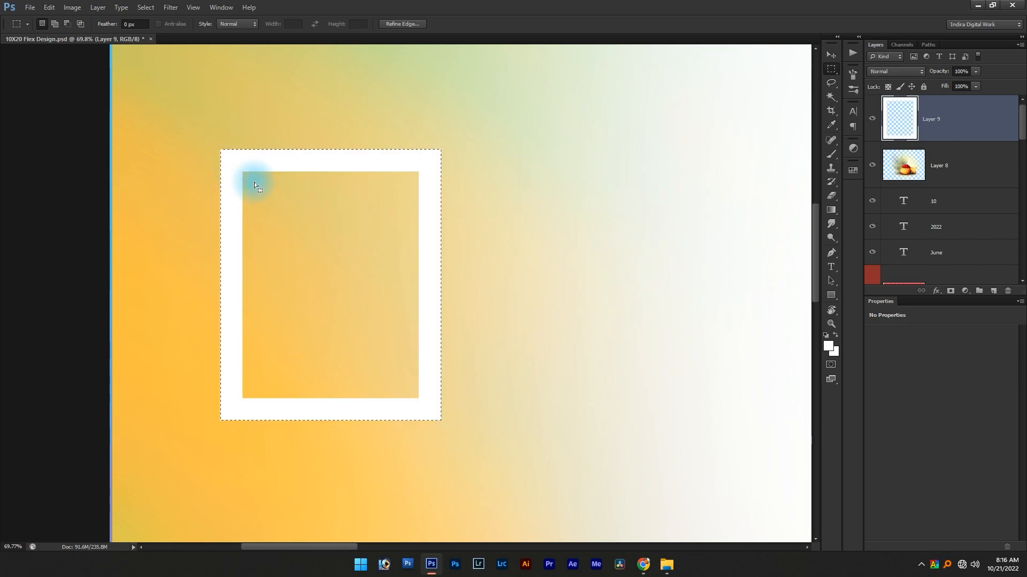
scroll(424, 326, "down", 2)
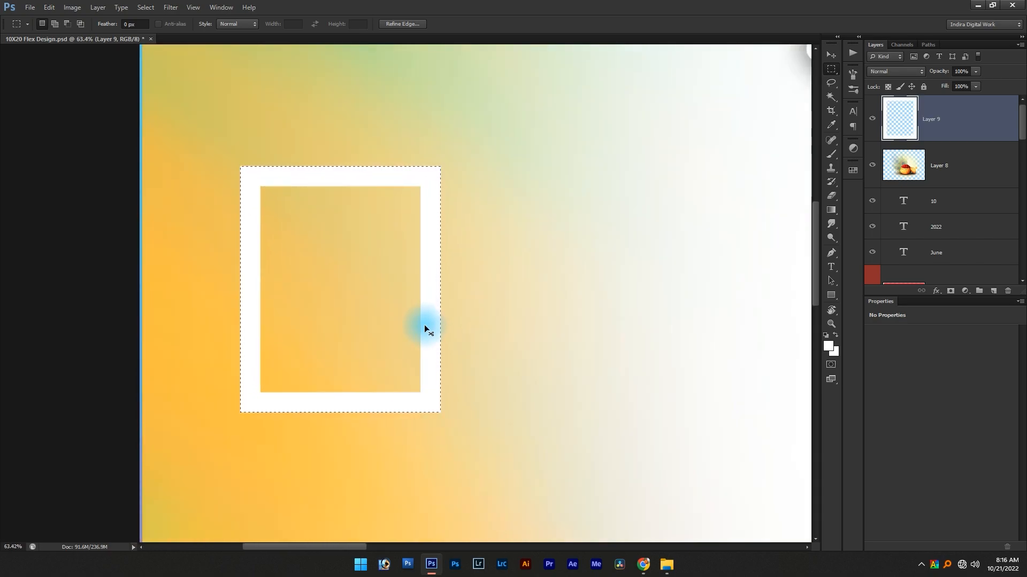
key("ctrl+z")
Stroke the rectangular selection inside with 50 px white, deselect it, and move the resulting frame slightly upward
left_click(49, 7)
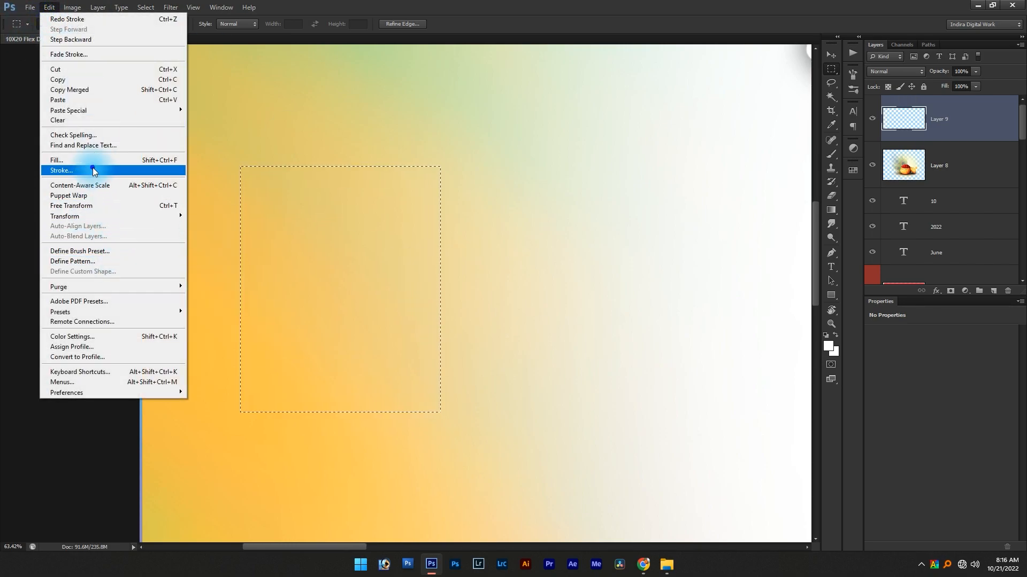
left_click(62, 170)
type("50")
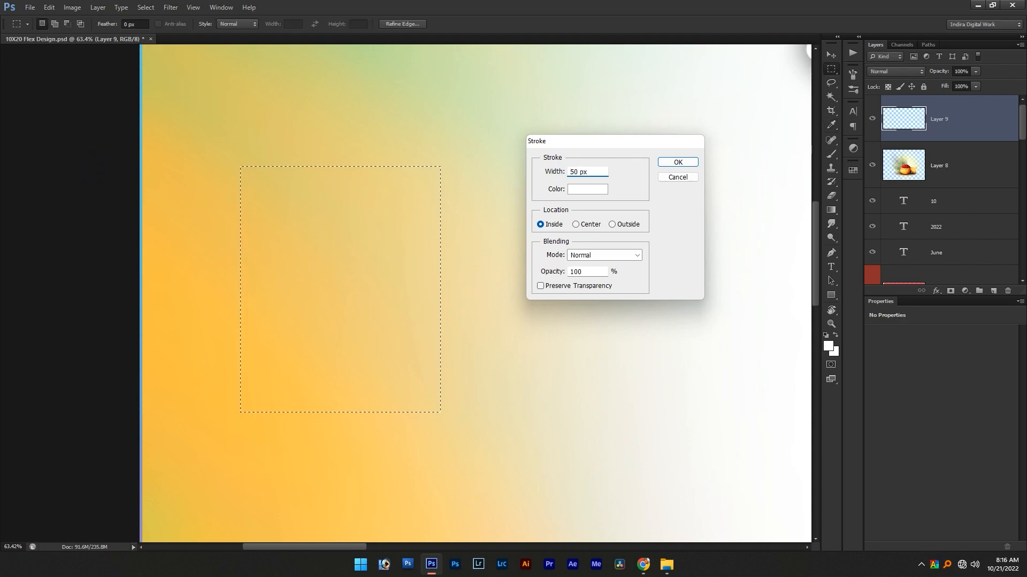
key("Return")
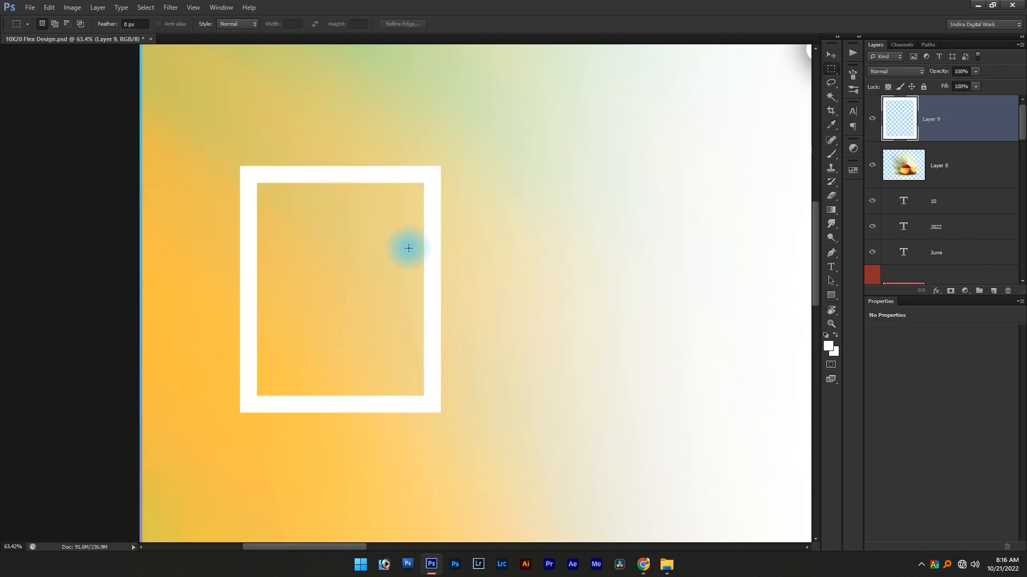
key("v")
left_click_drag(420, 280, 411, 233)
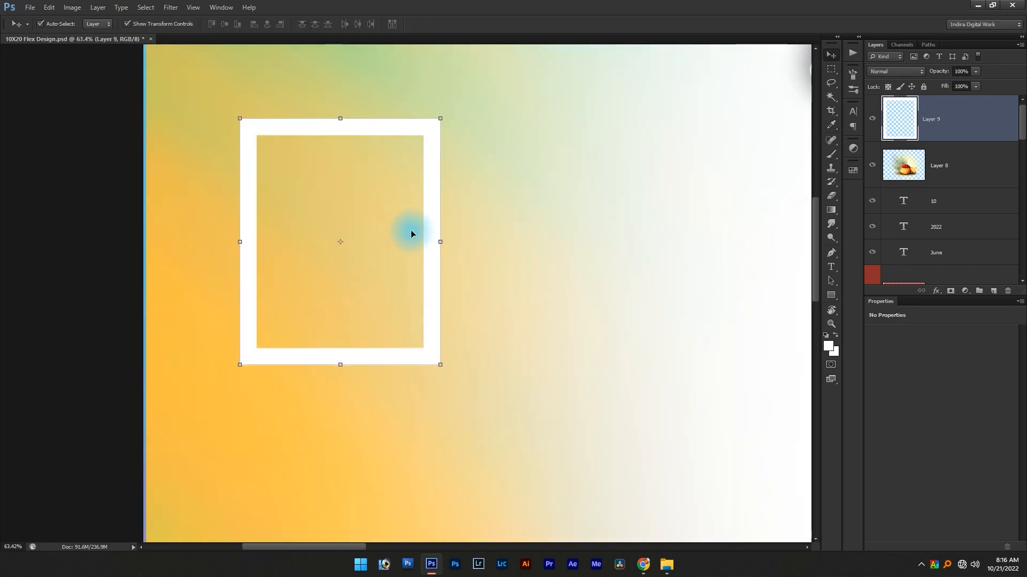
Duplicate the white photo frame's layer
scroll(411, 234, "up", 3)
key("ctrl+j")
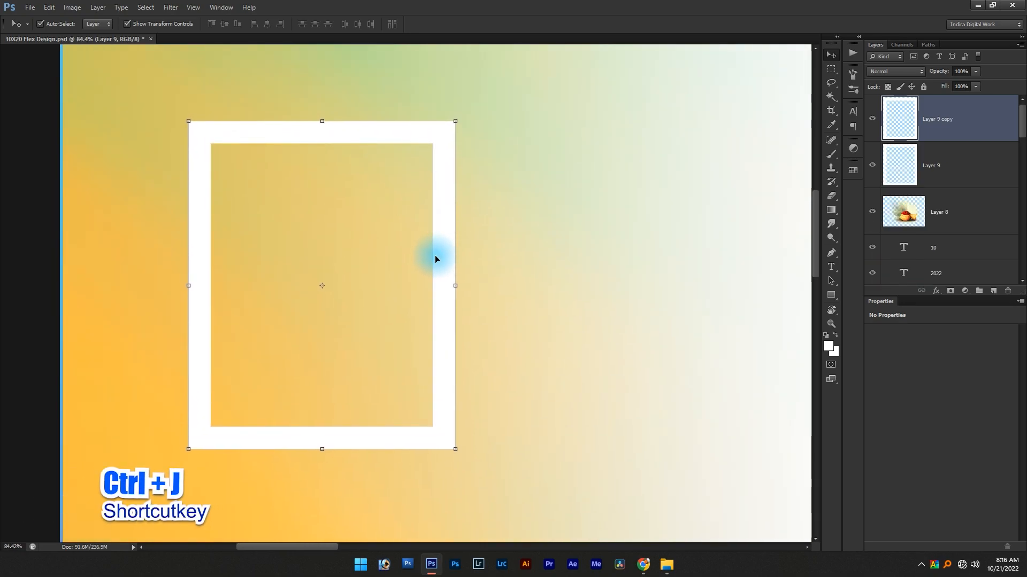
left_click_drag(450, 206, 533, 207)
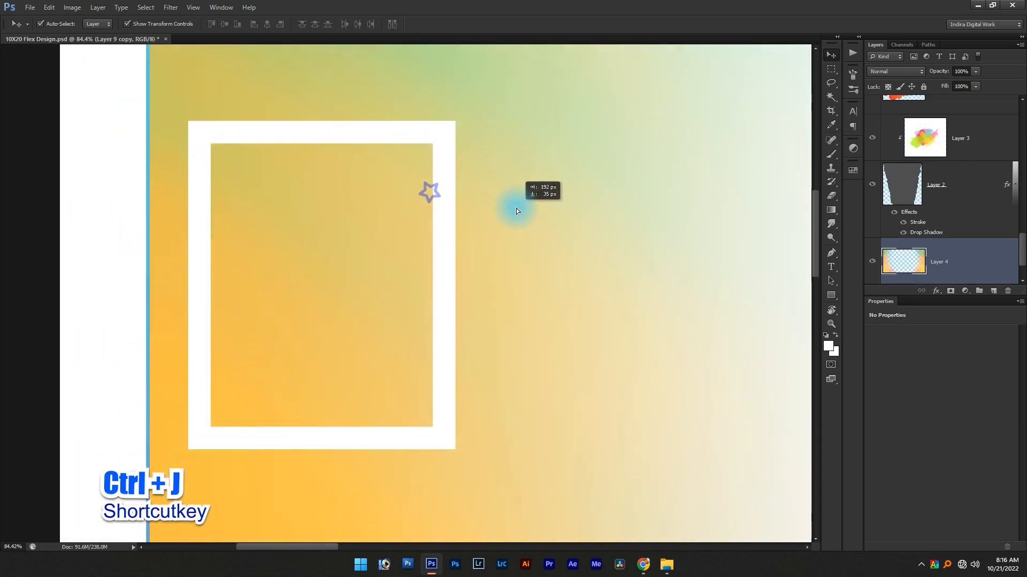
key("ctrl+z")
scroll(945, 211, "up", 12)
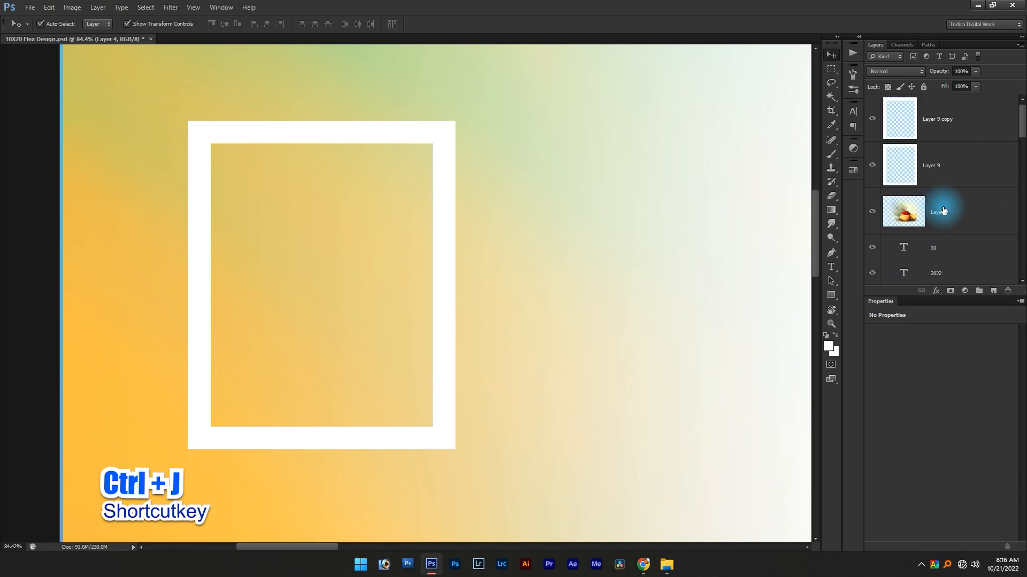
left_click(945, 140)
left_click(950, 111)
left_click_drag(386, 138, 423, 154)
key("ctrl+z")
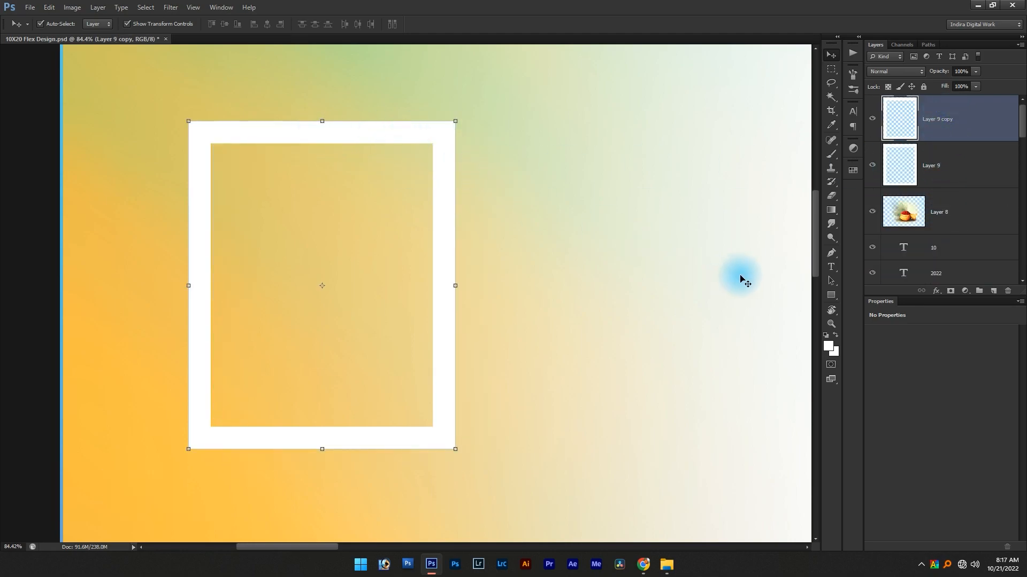
Fill the duplicated frame's existing pixels with the default black and place its layer beneath the white frame layer
key("d")
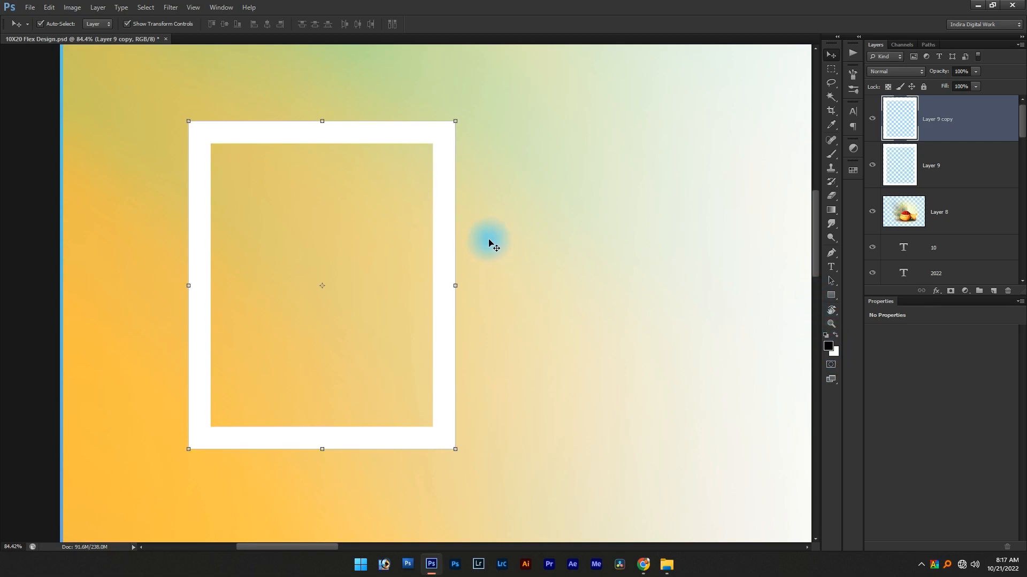
key("alt+shift+BackSpace")
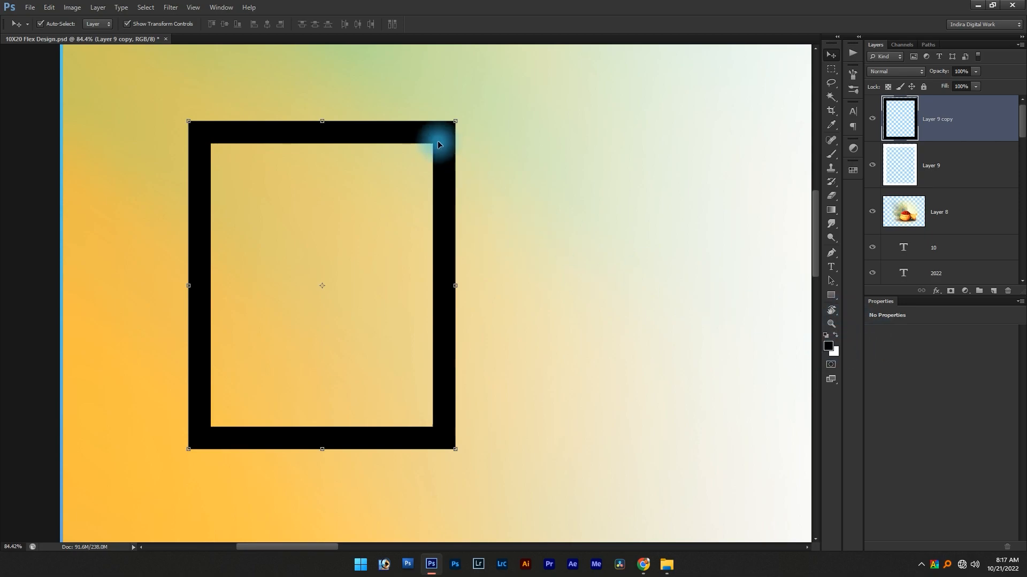
left_click_drag(962, 119, 962, 174)
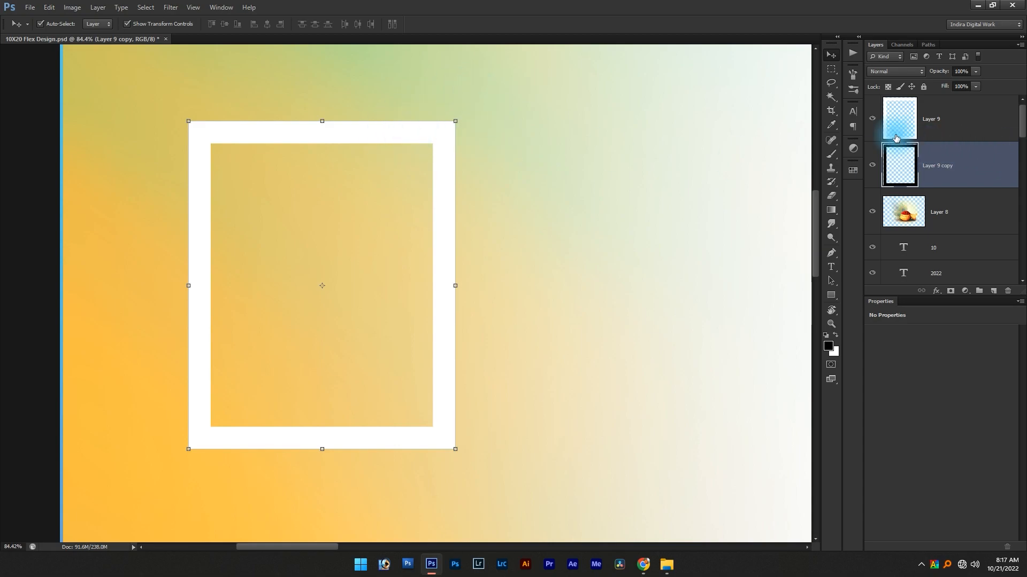
left_click(872, 120)
left_click(871, 120)
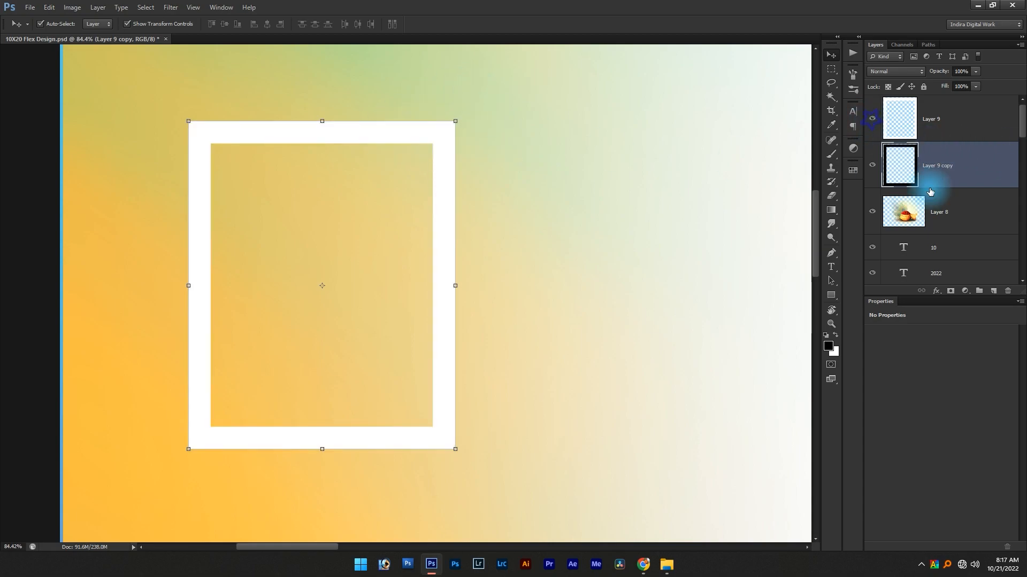
Try a 25-pixel Gaussian Blur on the black frame copy, followed by a slight rotation of the blurred frame
left_click(171, 9)
mouse_move(202, 115)
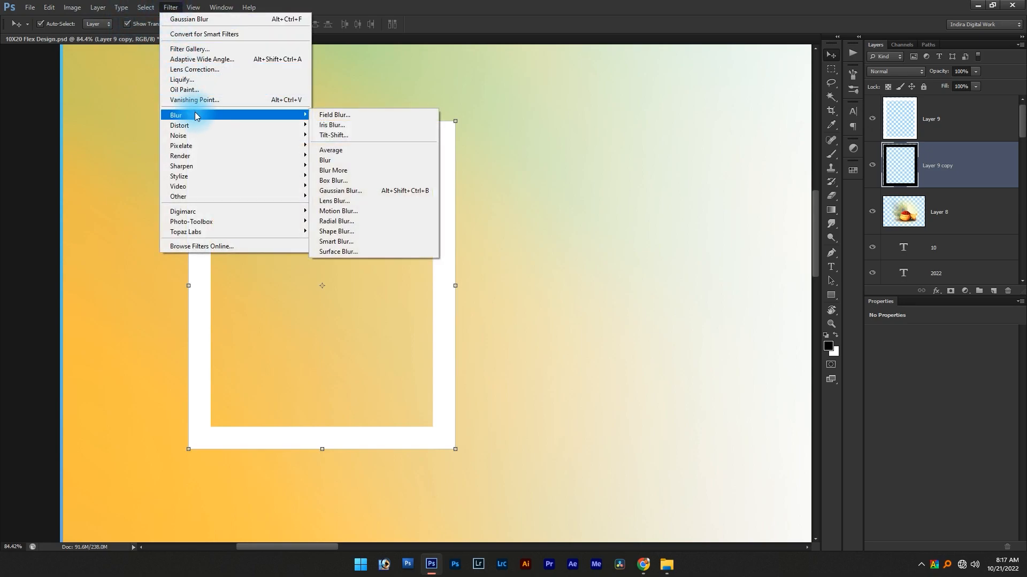
left_click(340, 193)
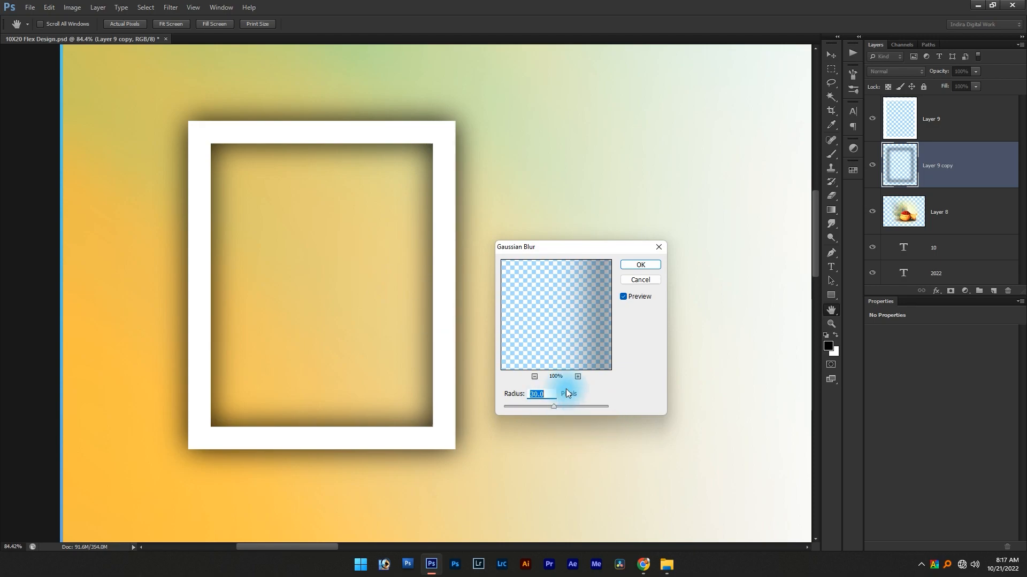
type("25")
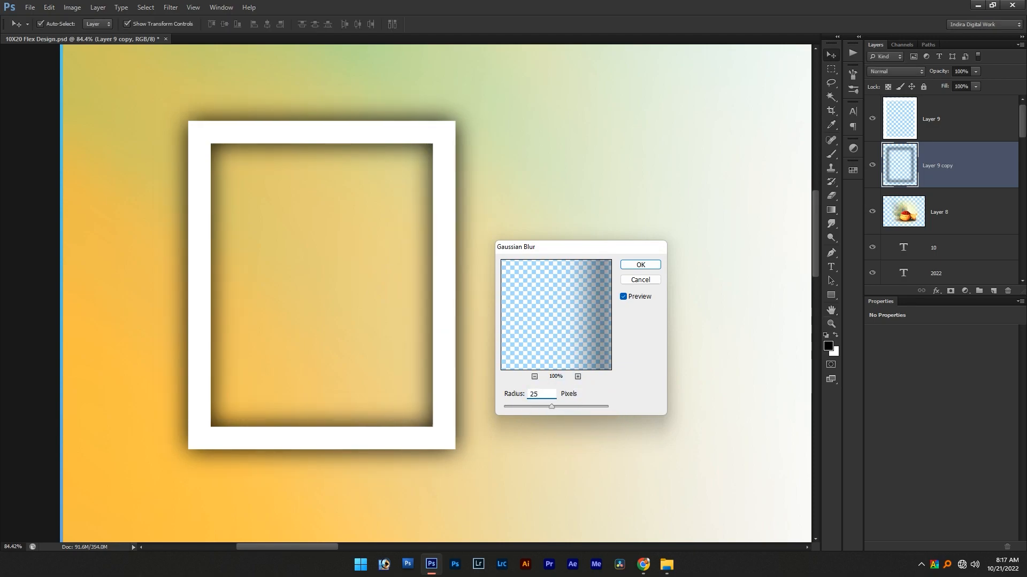
key("Return")
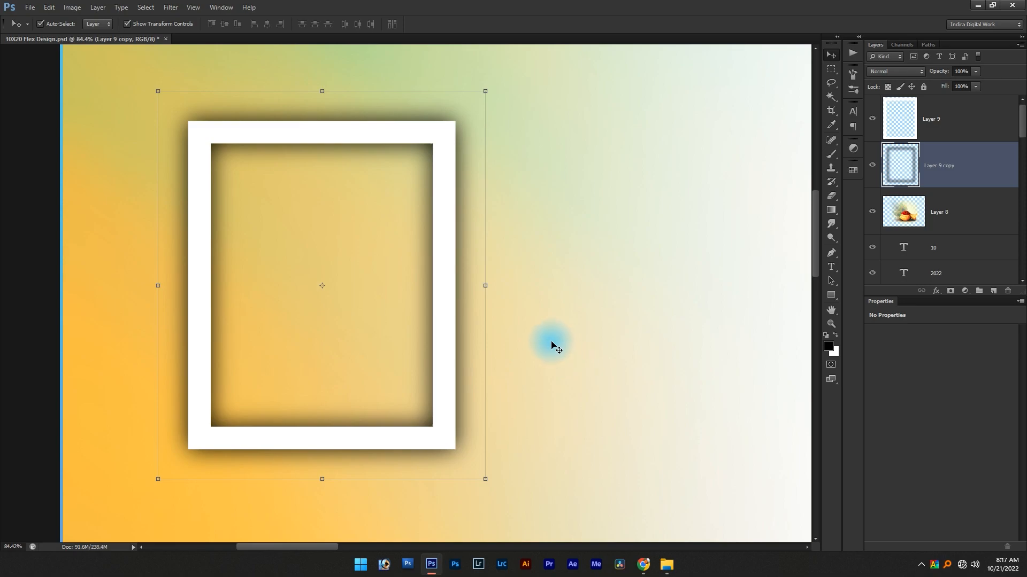
key("ctrl+t")
left_click_drag(530, 303, 524, 294)
key("Escape")
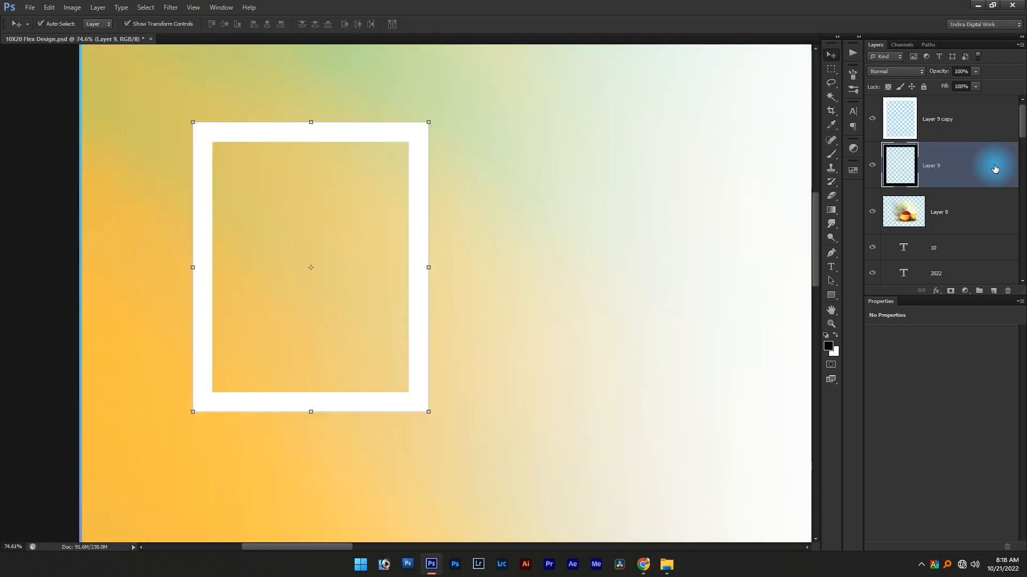
Apply a Gaussian Blur with a 15-pixel radius to the black frame on Layer 9
key("ctrl+alt+f")
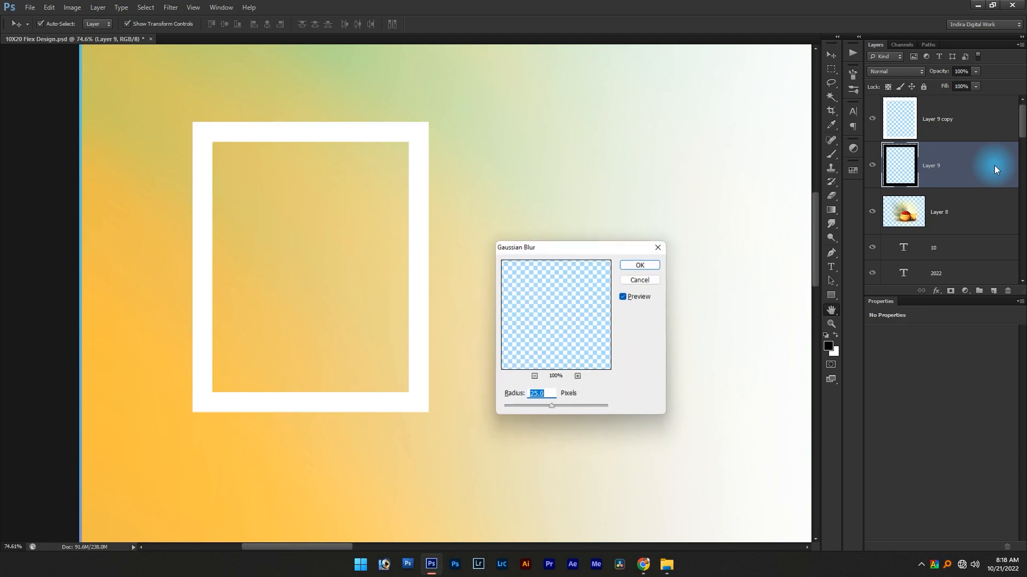
type("15")
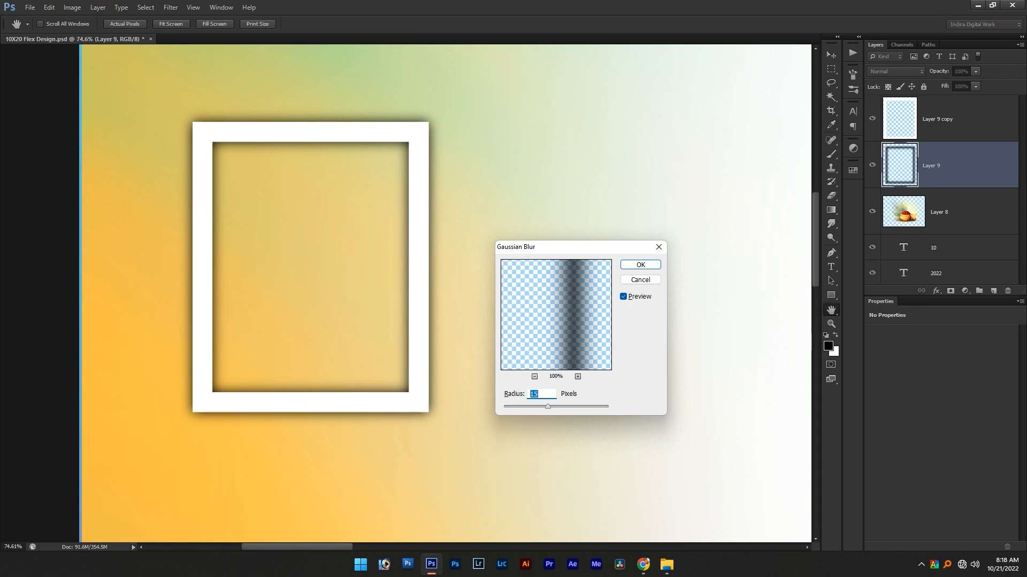
key("Return")
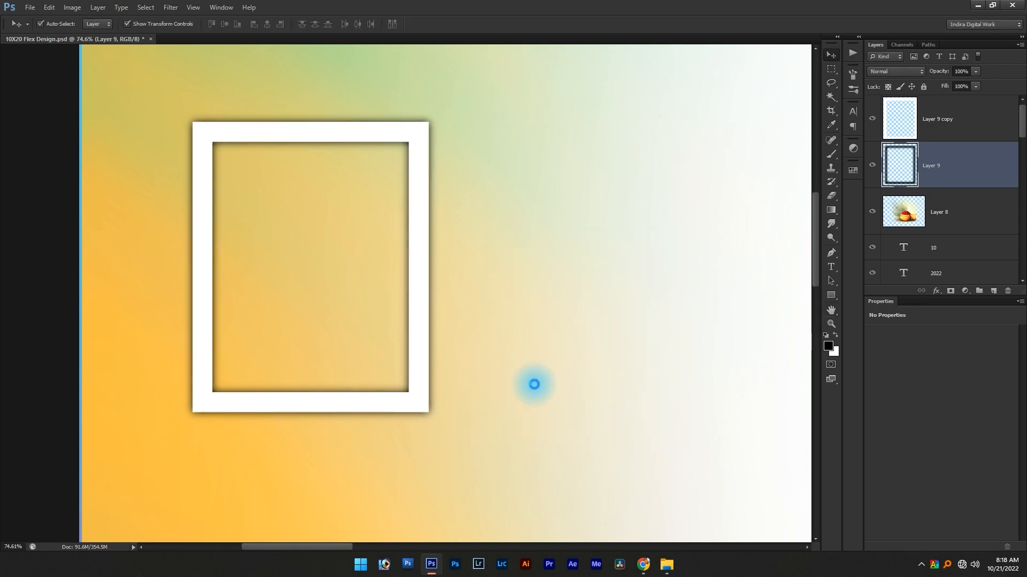
key("v")
scroll(467, 324, "up", 1)
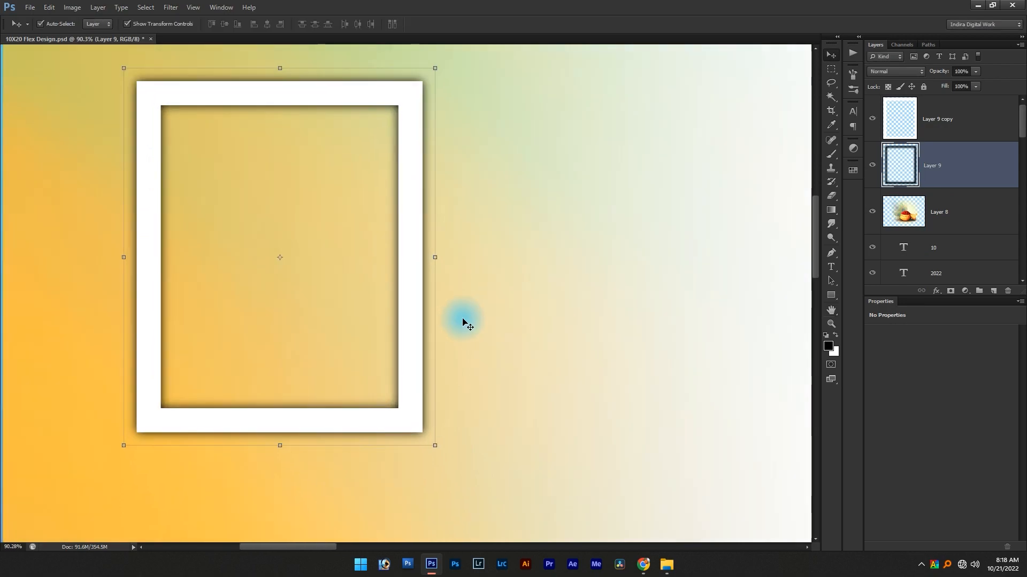
Rotate the blurred black frame about 1.9° counter-clockwise behind the white frame to form an offset shadow
key("ctrl+t")
left_click_drag(458, 481, 466, 469)
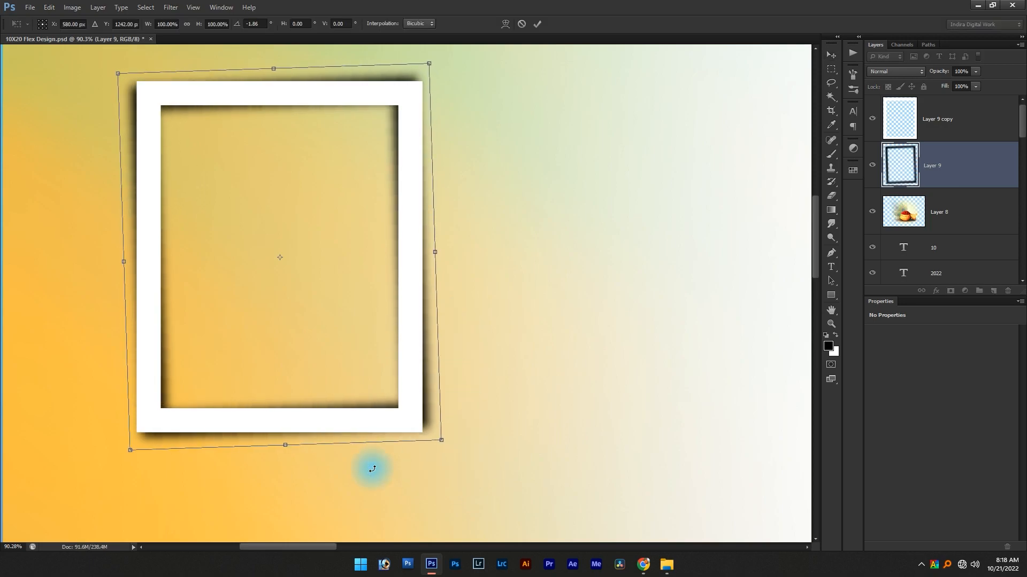
key("Escape")
scroll(350, 475, "down", 2)
scroll(339, 475, "down", 1)
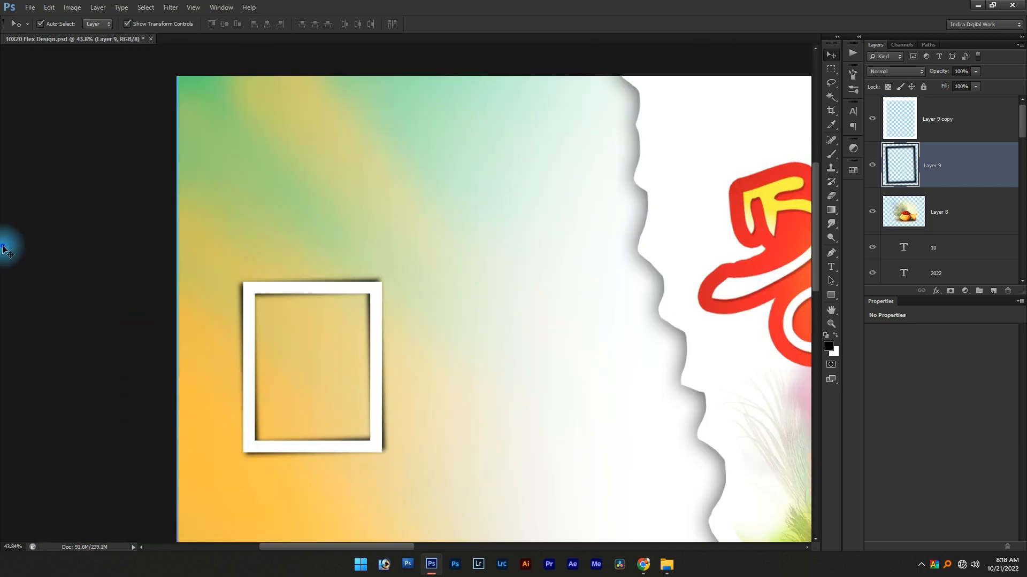
scroll(166, 295, "down", 4)
scroll(73, 217, "up", 6)
scroll(300, 340, "down", 1)
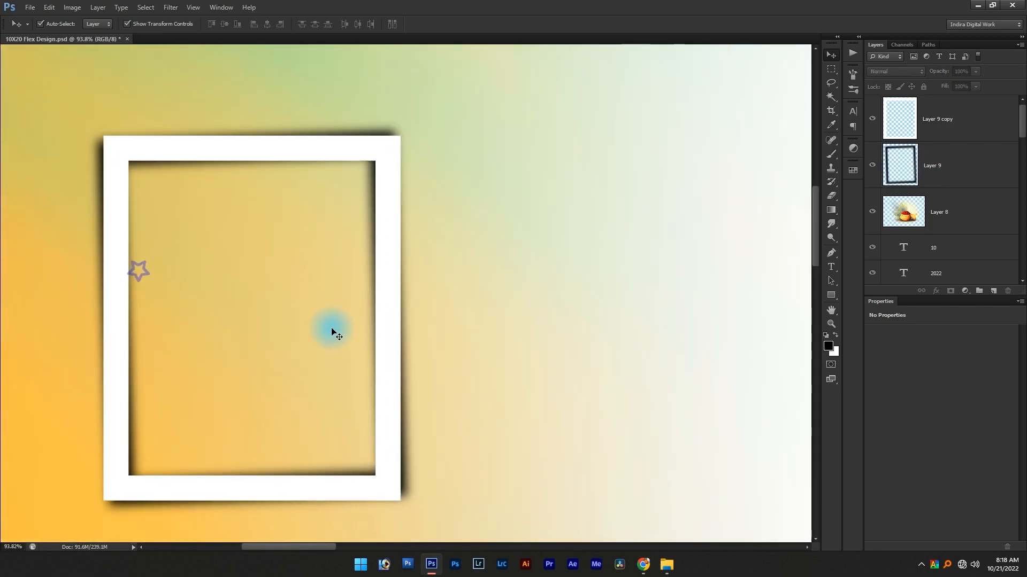
Link the white frame layer, Layer 9 copy, with its shadow layer, Layer 9
left_click_drag(408, 244, 477, 205)
left_click(984, 159)
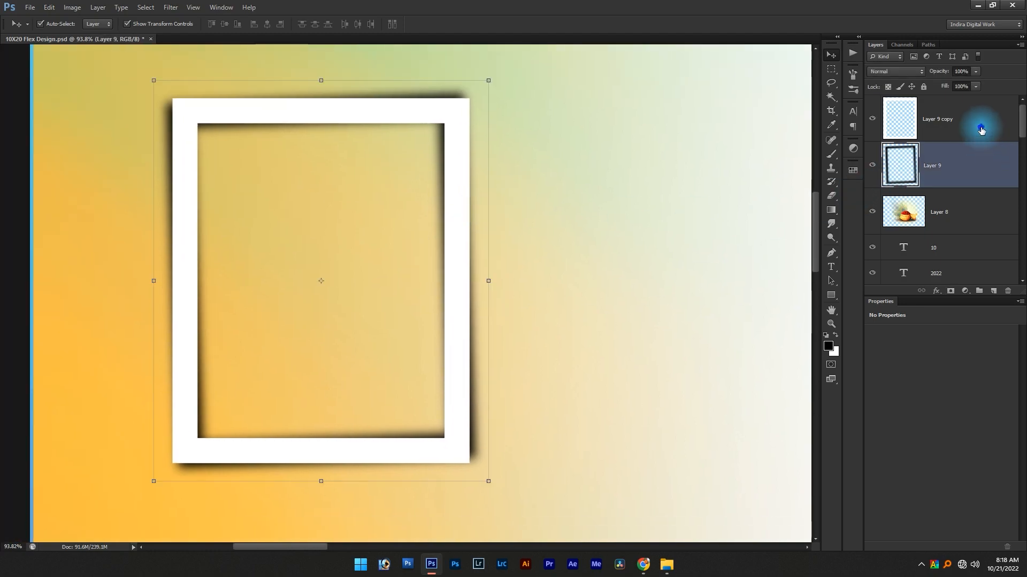
left_click(981, 128, "shift")
left_click(927, 291)
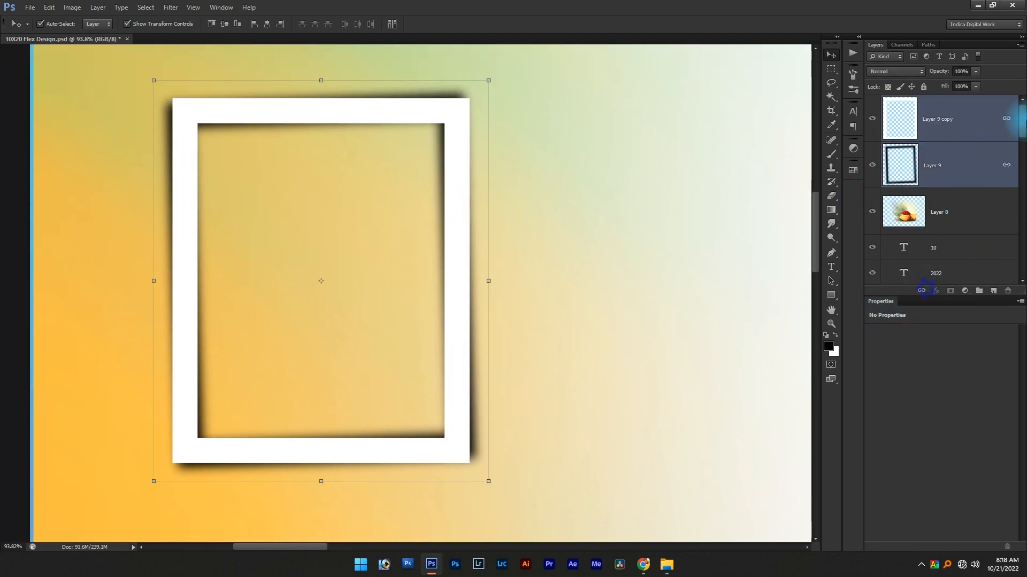
Select the white frame's inner opening with the Magic Wand on Layer 9 copy and add a new layer above it
left_click(904, 121)
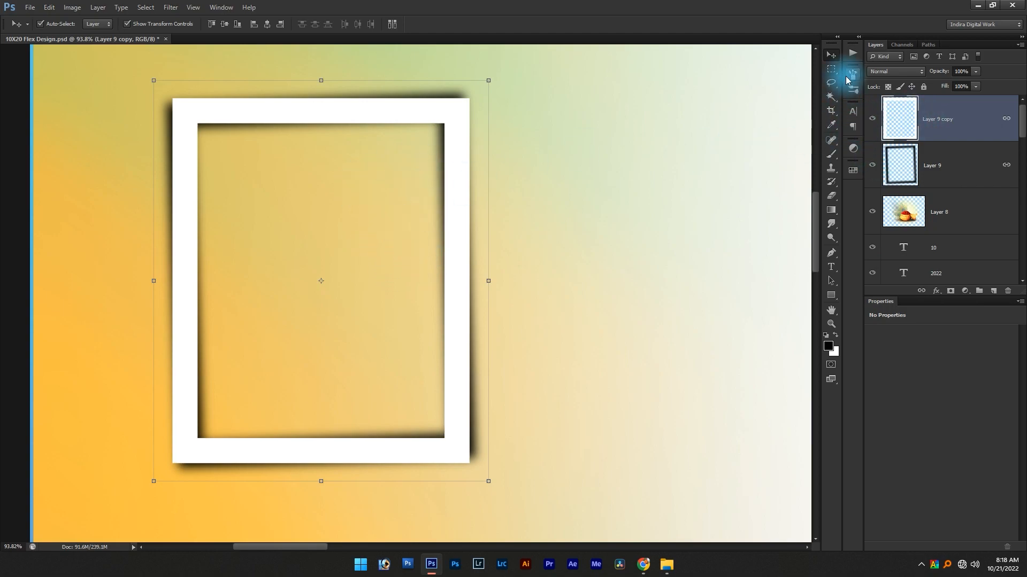
left_click(831, 97)
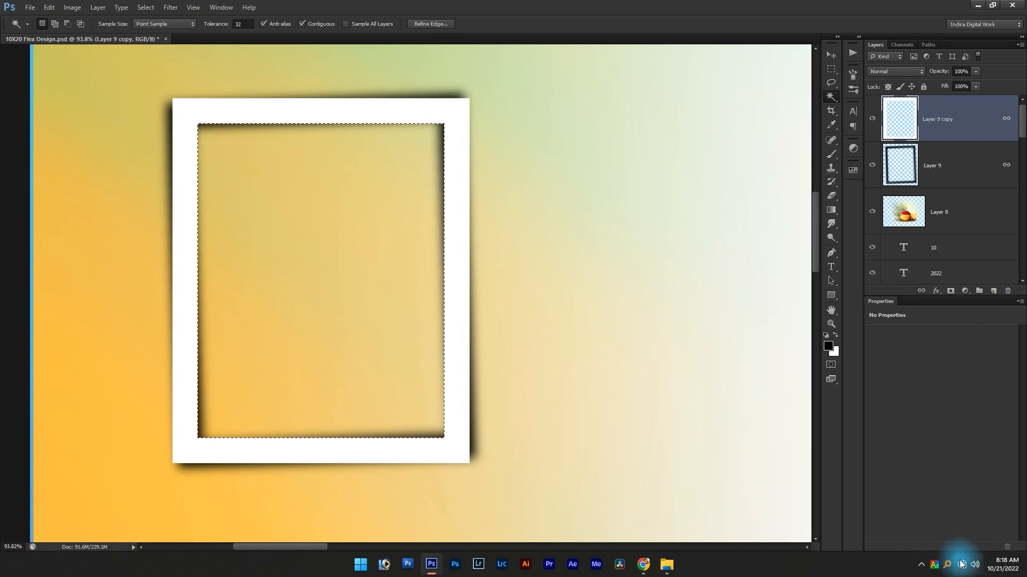
left_click(992, 291)
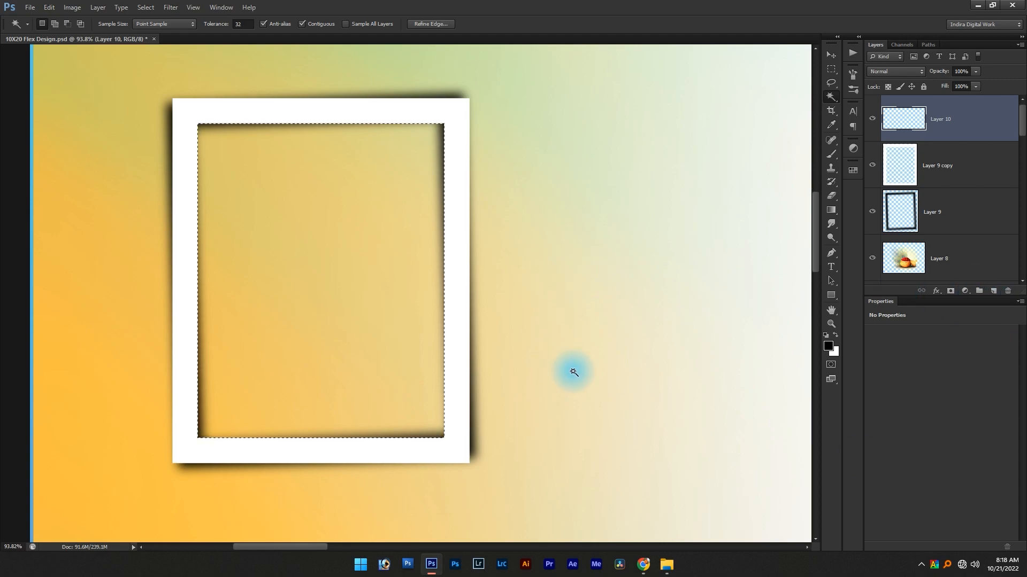
scroll(238, 355, "down", 2)
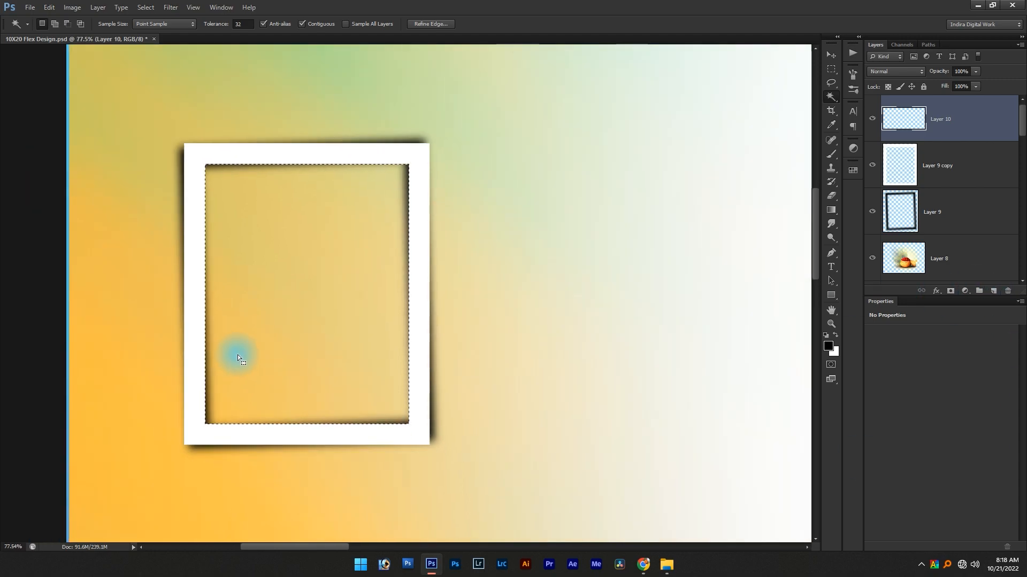
Choose a bright blue foreground color and fill the selected frame opening with it on Layer 10
left_click(829, 349)
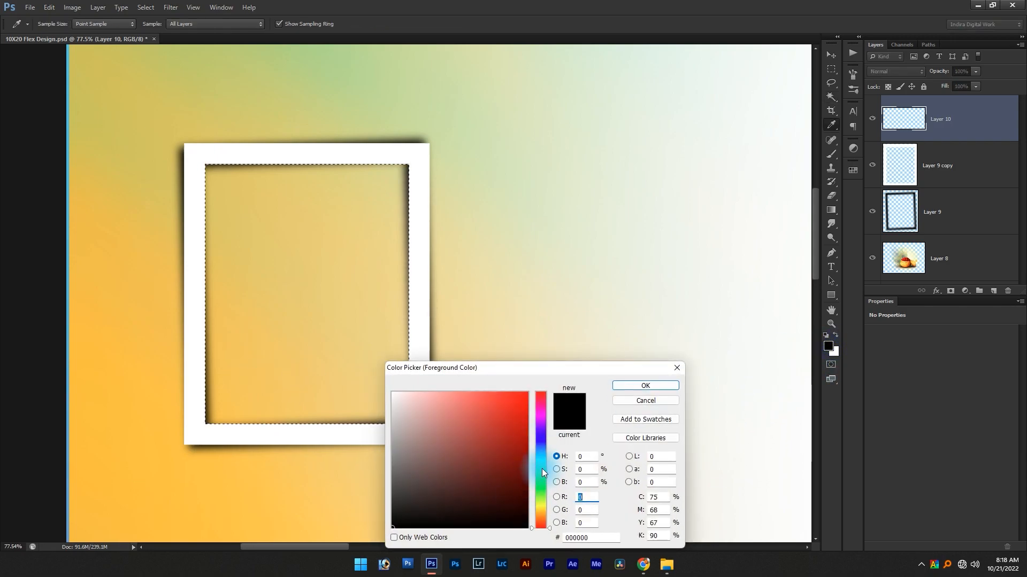
left_click_drag(543, 473, 528, 393)
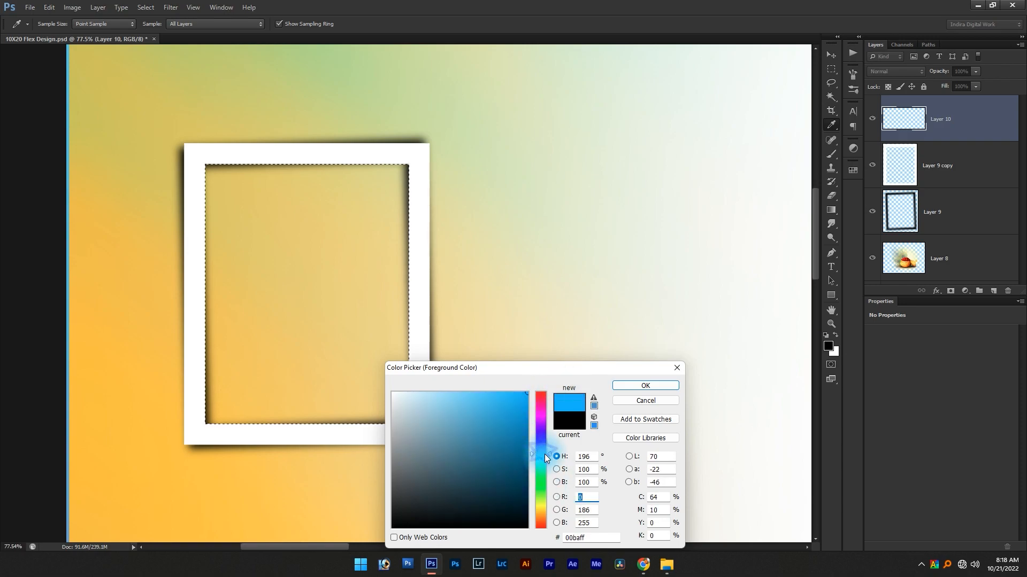
key("Return")
key("w")
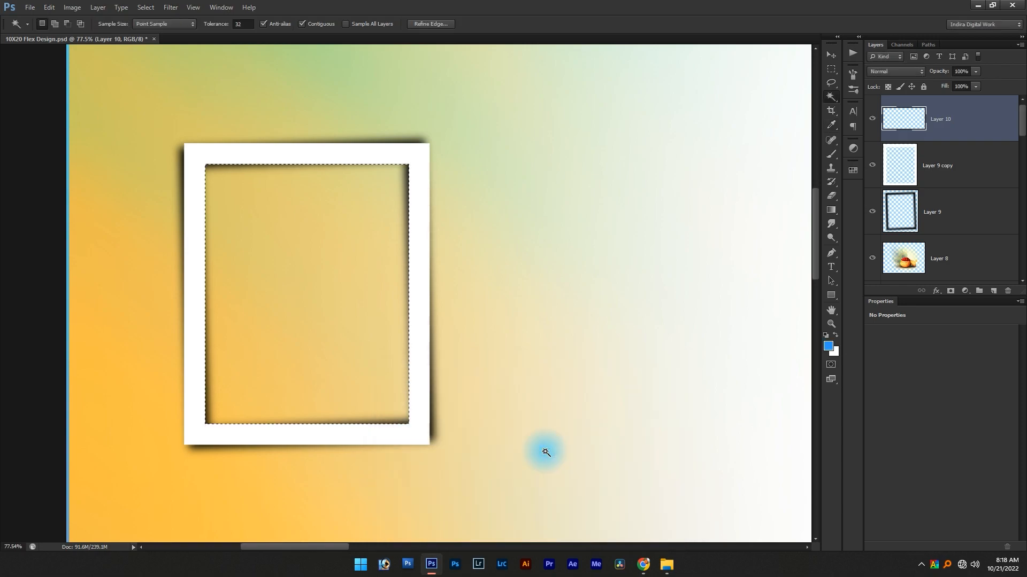
key("alt+Delete")
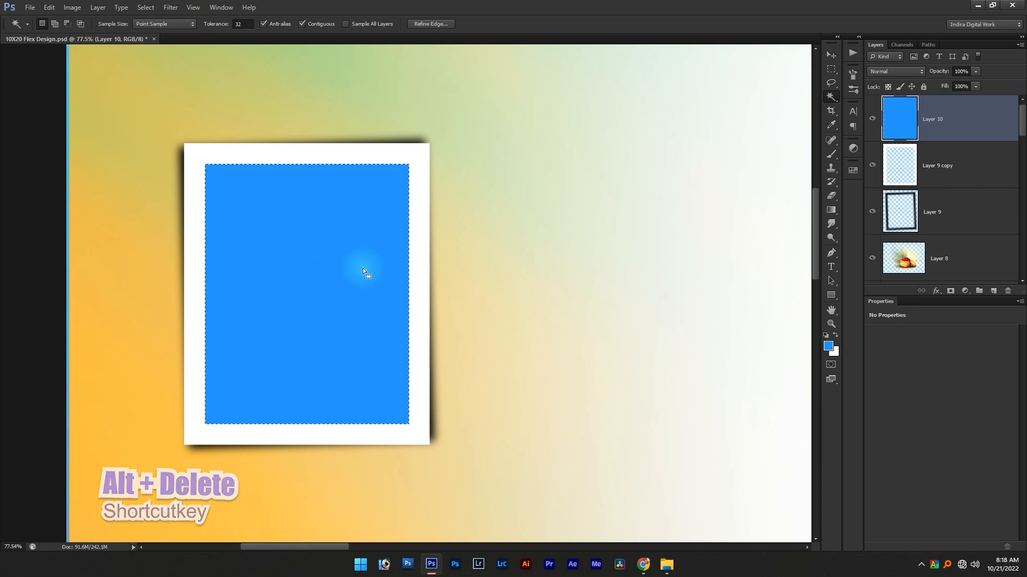
Paint a soft cyan glow over the middle of the blue panel with a 500 px brush, and clear the selection
key("b")
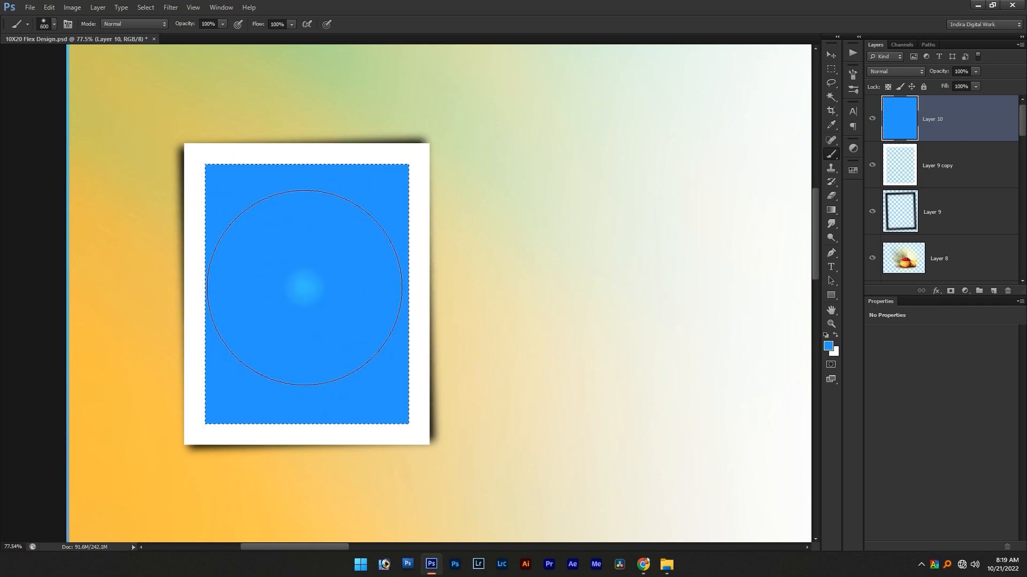
left_click(828, 346)
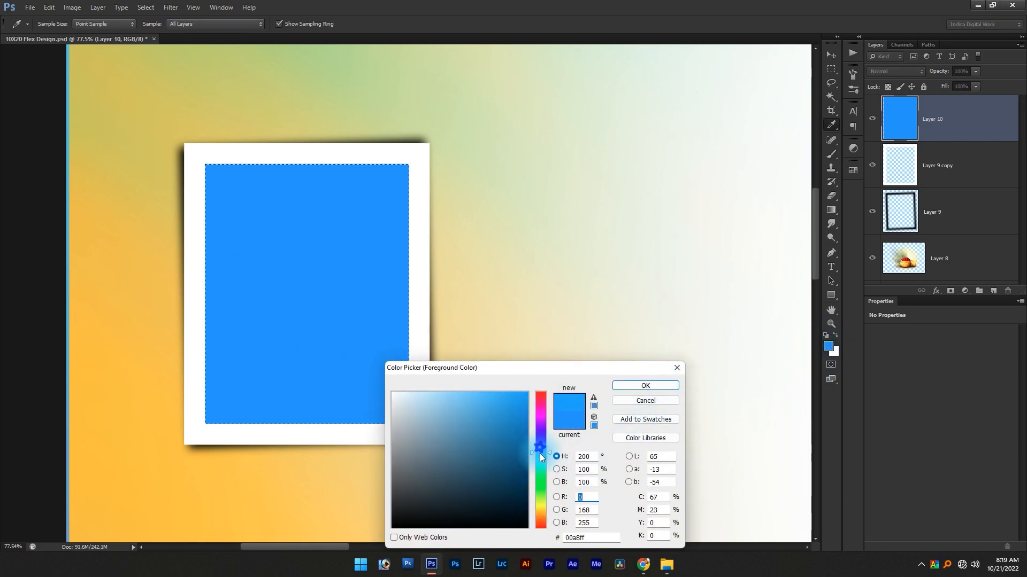
left_click_drag(540, 455, 540, 458)
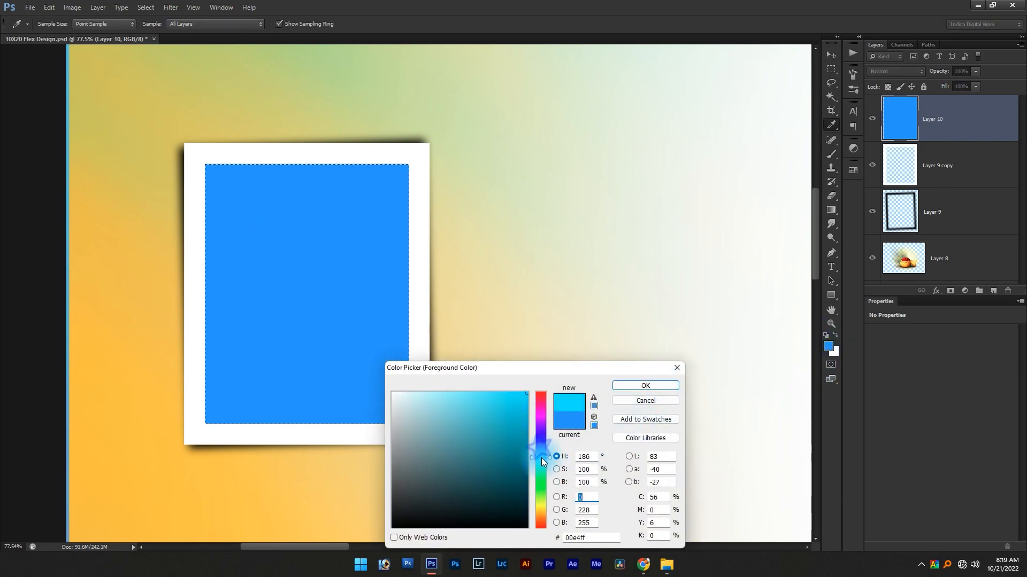
left_click(640, 388)
key("b")
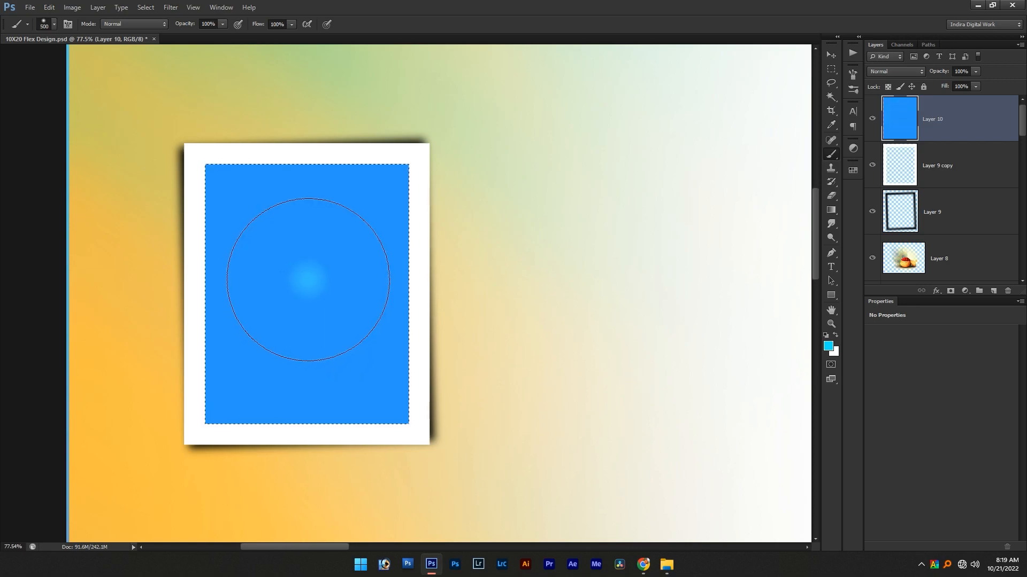
key("ctrl+0")
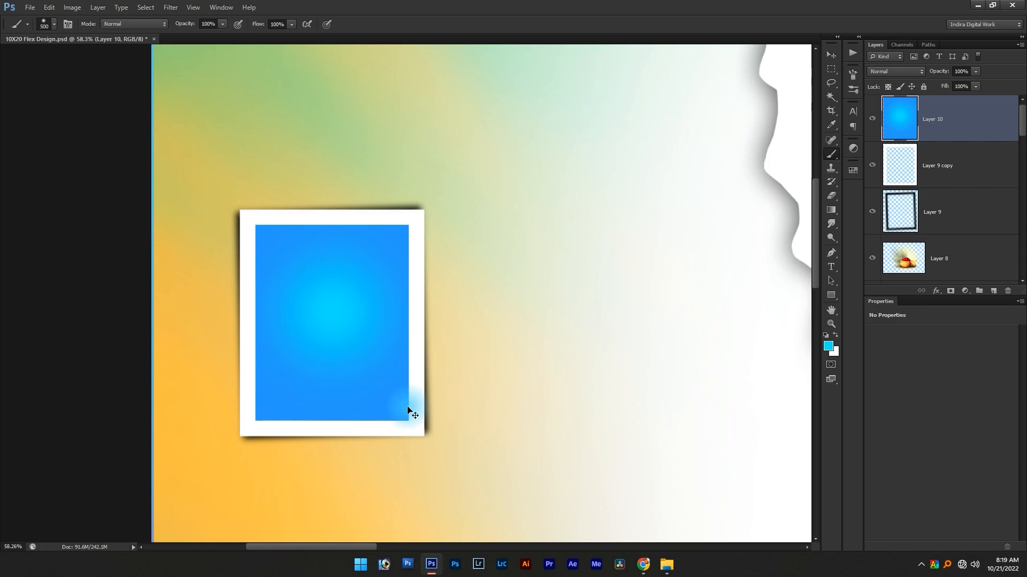
Link the blue fill layer, Layer 10, with the white frame and shadow layers, Layer 9 copy and Layer 9
scroll(57, 283, "up", 2, "alt")
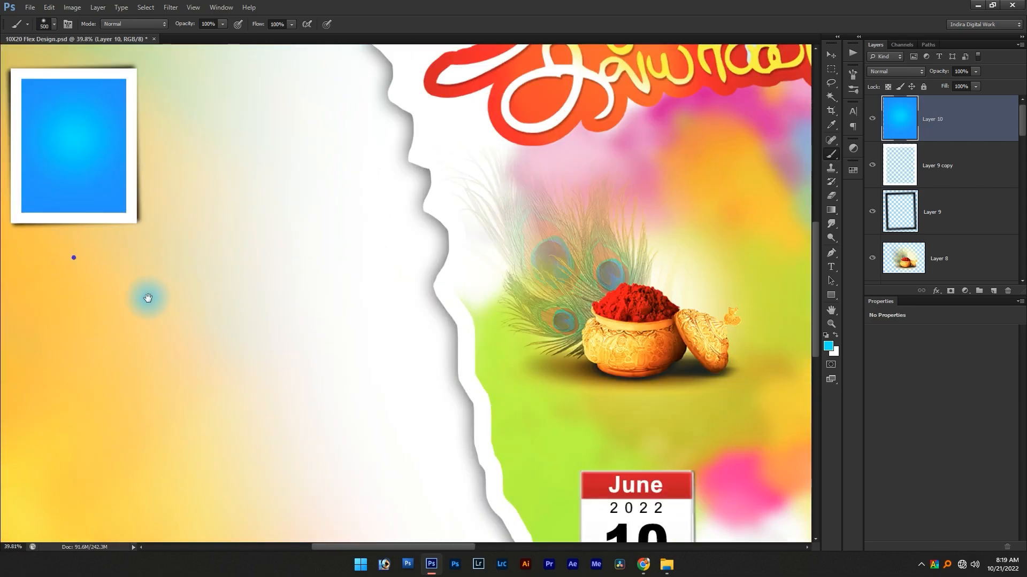
scroll(147, 296, "left", 5)
scroll(147, 296, "up", 3)
key("v")
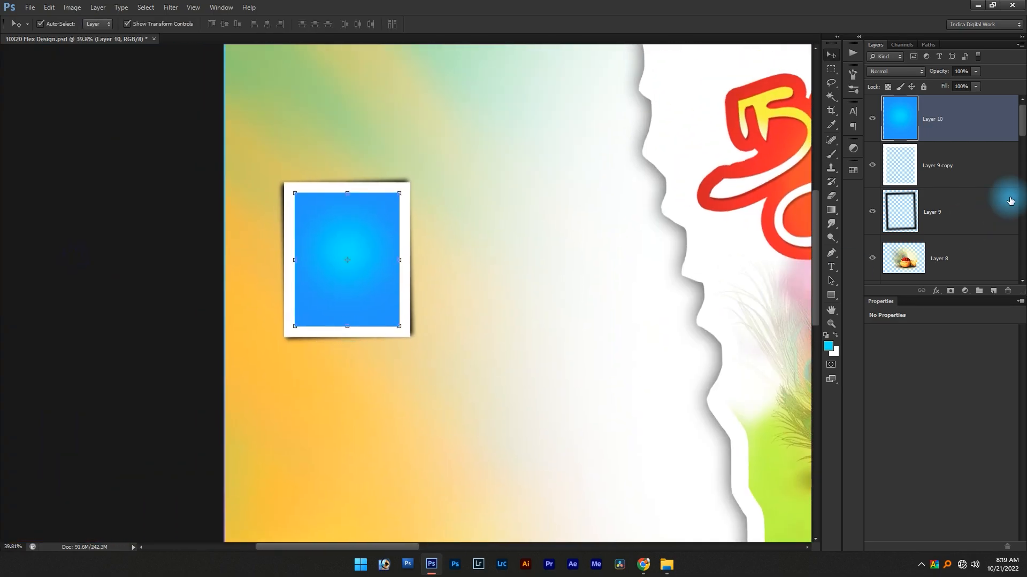
left_click(958, 214, "shift")
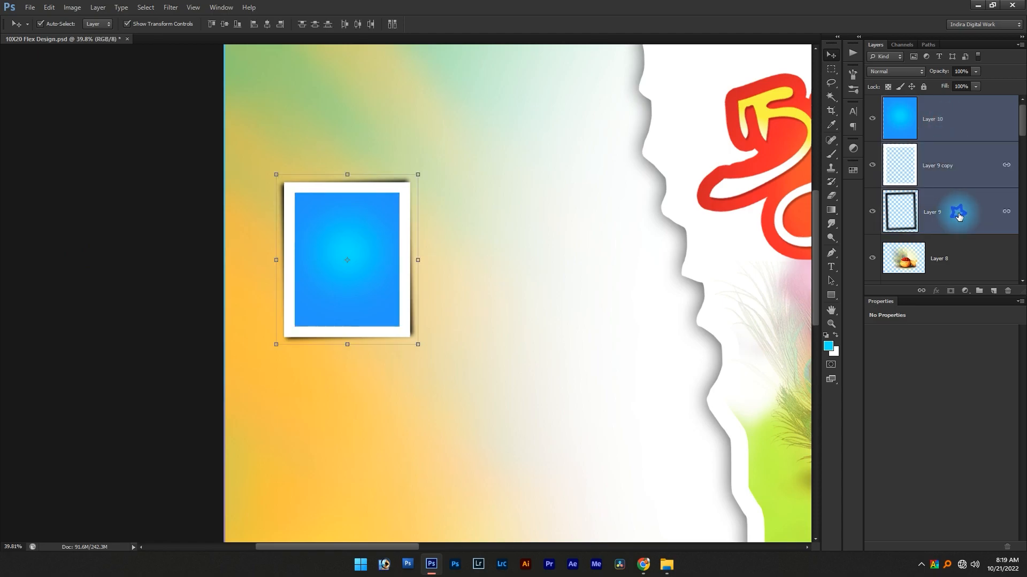
left_click(921, 290)
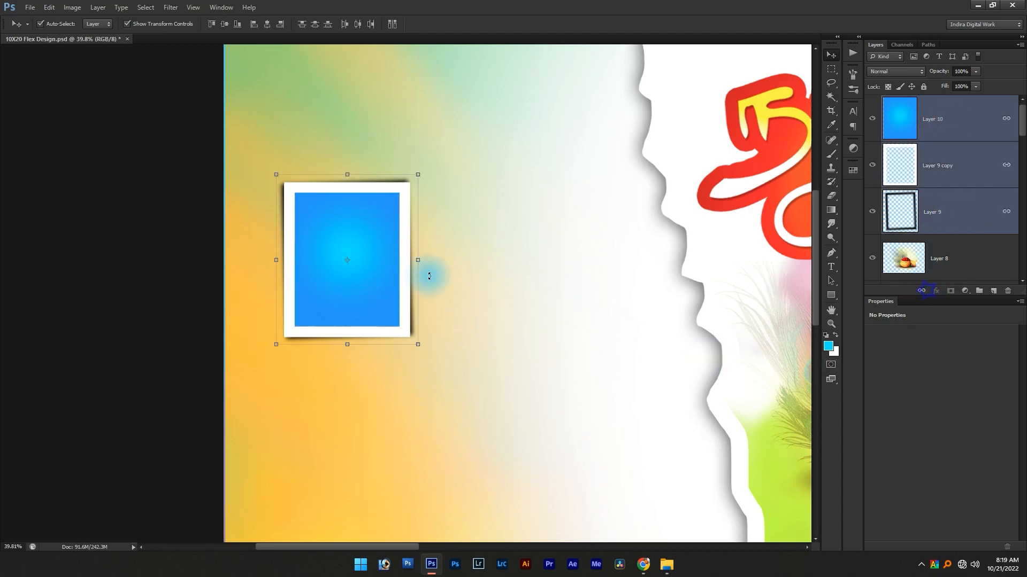
Enlarge the linked blue photo frame slightly and place it near the top of the banner's left background area
left_click_drag(359, 282, 357, 309)
left_click_drag(309, 269, 359, 190)
key("Return")
scroll(350, 281, "down", 1)
scroll(314, 215, "down", 1)
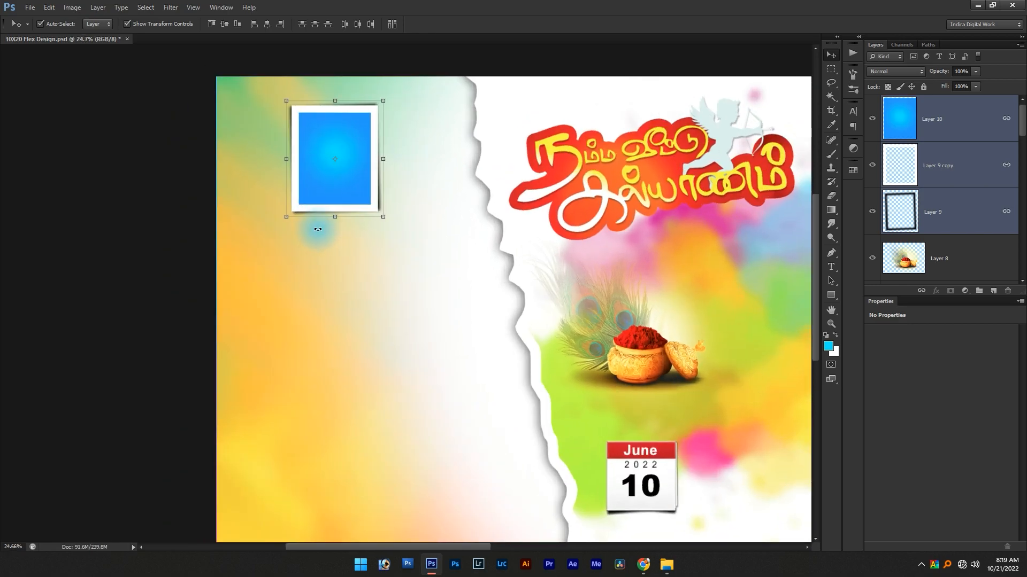
left_click_drag(385, 219, 388, 221)
left_click_drag(338, 181, 327, 296)
key("Return")
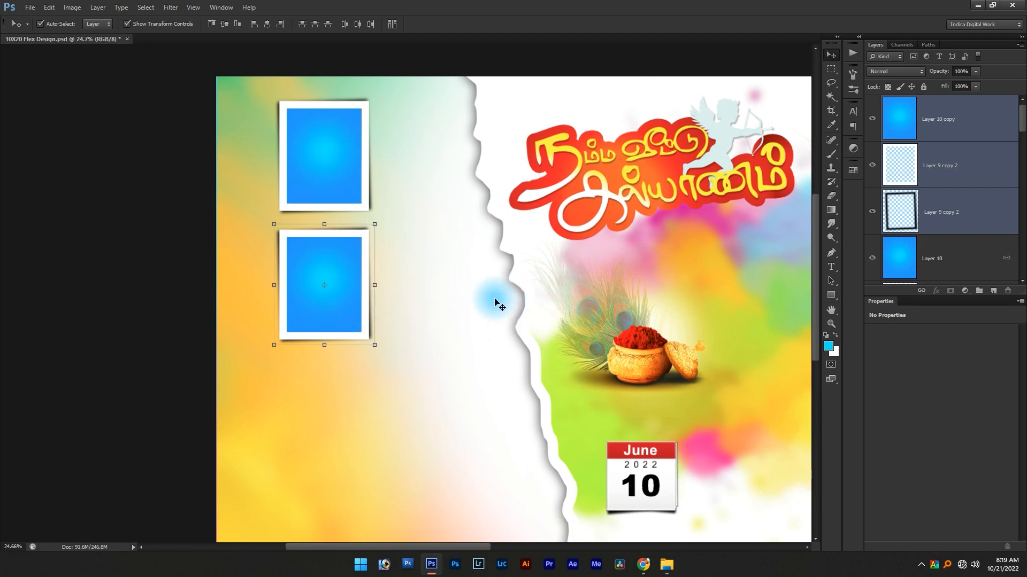
Place a duplicate of the photo frame below and left of the original, with its three copied layers linked
key("ctrl+z")
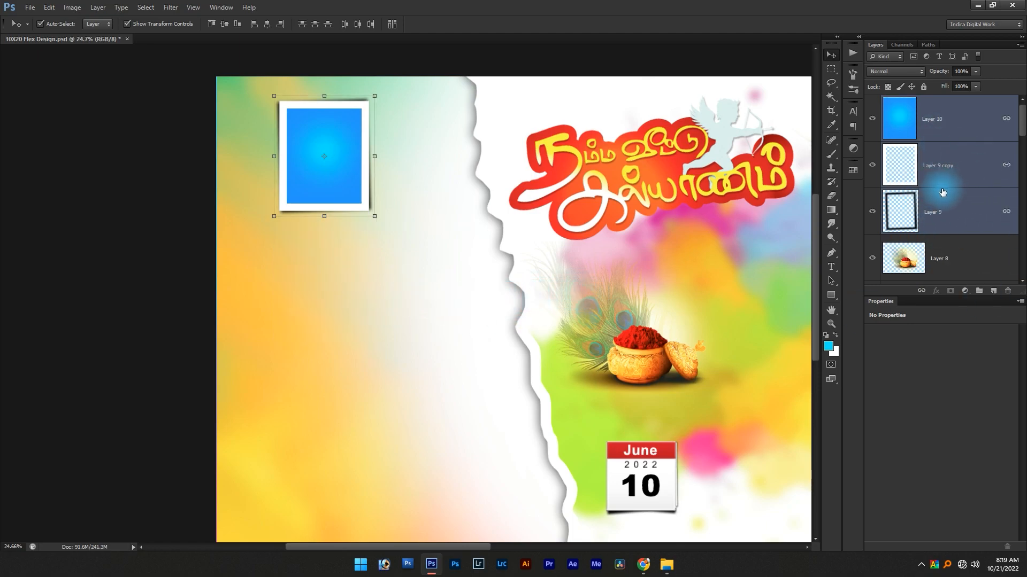
left_click_drag(332, 161, 335, 284)
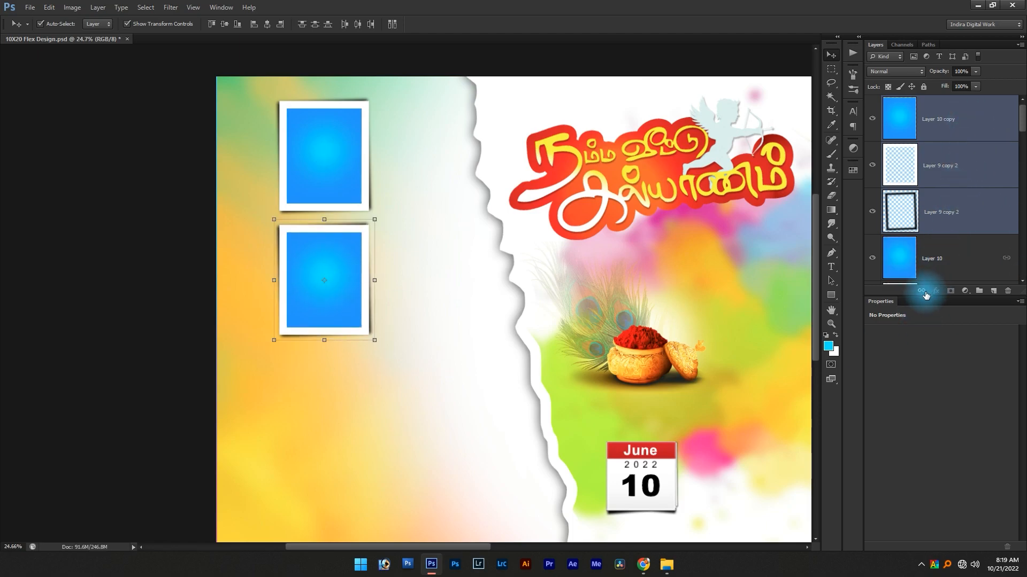
left_click_drag(324, 313, 279, 313)
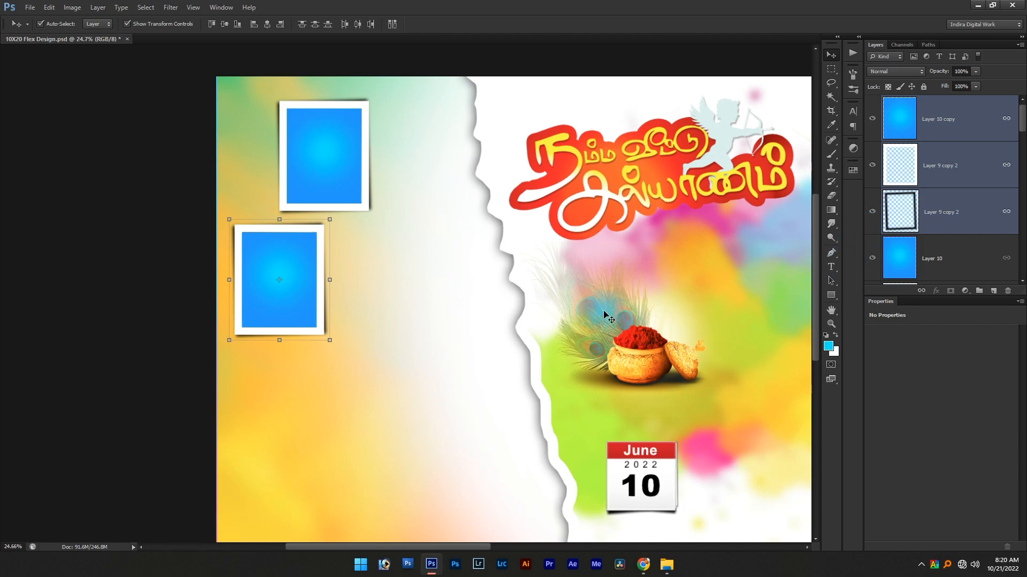
left_click_drag(275, 322, 276, 329)
Duplicate the three layers of the lower photo frame and place the copy beside it to form a row of two
key("ctrl+j")
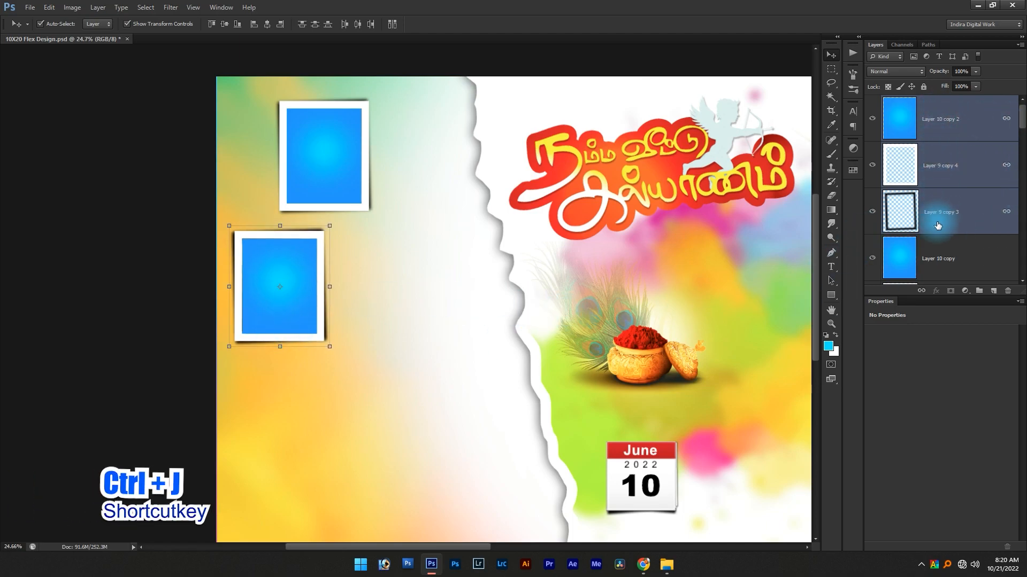
left_click(952, 129)
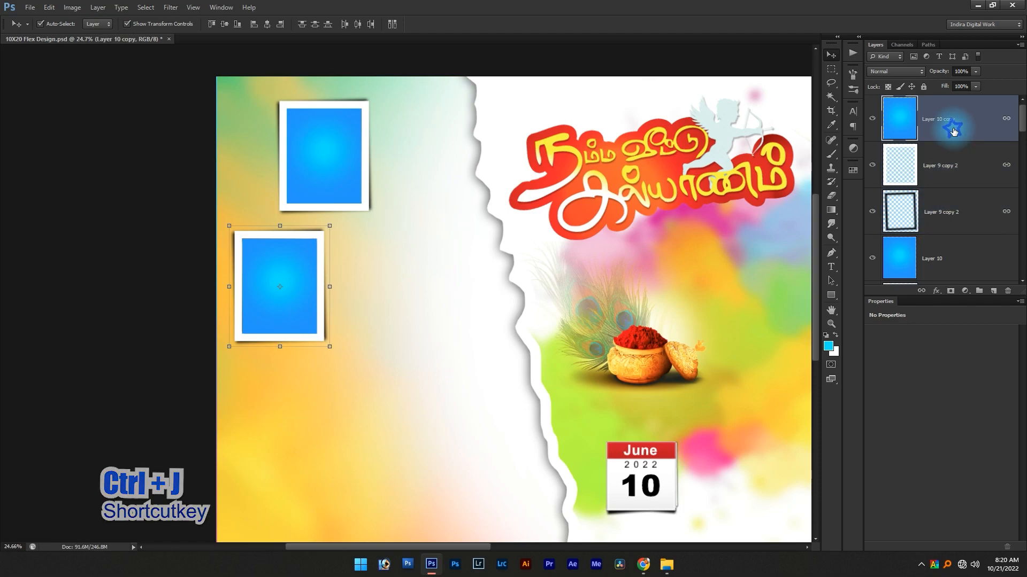
left_click(945, 226, "shift")
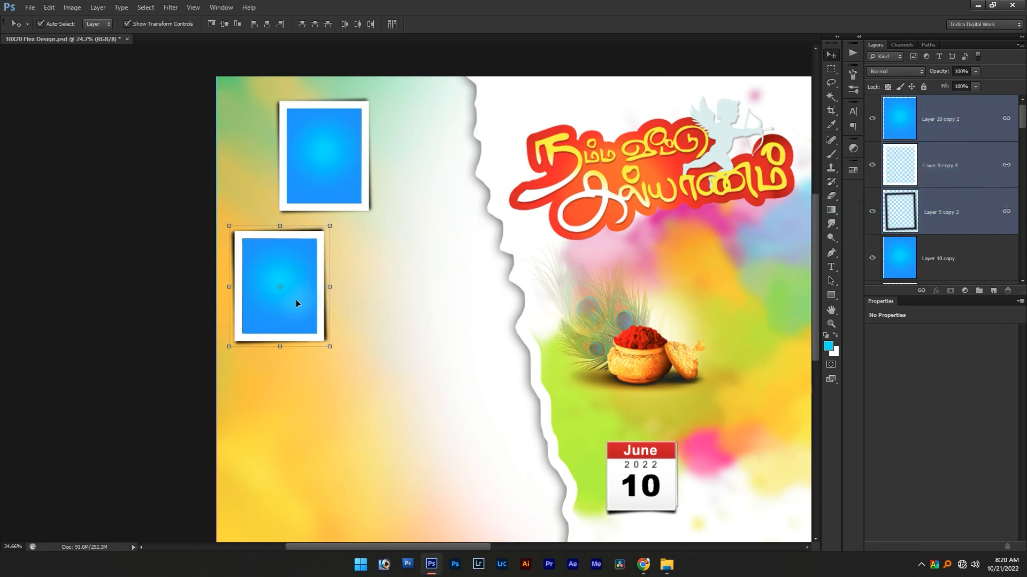
left_click_drag(318, 303, 409, 309)
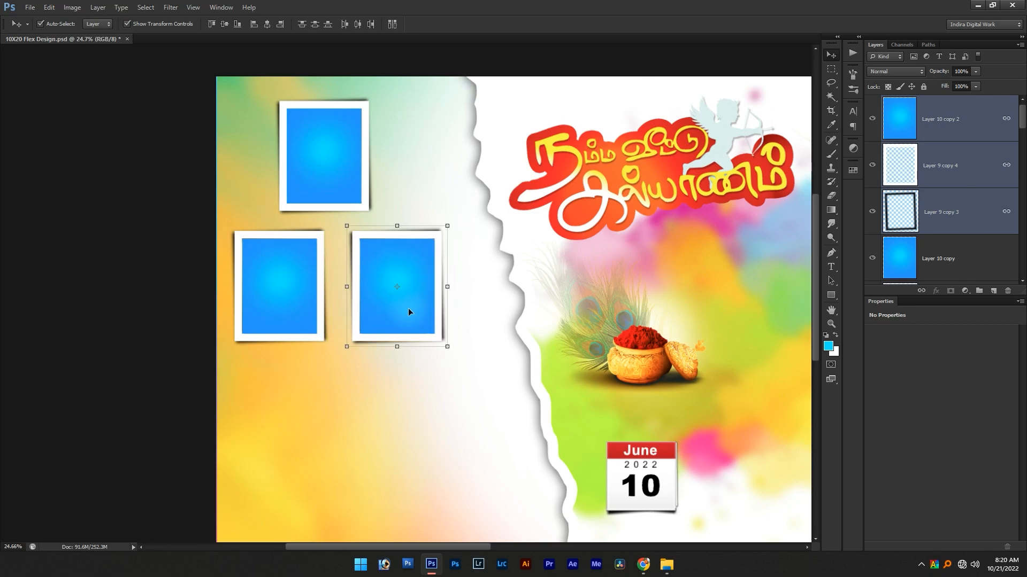
Shift the row of two frames slightly right and center the single top frame above the pair
left_click(269, 307, "shift")
left_click_drag(402, 314, 427, 316)
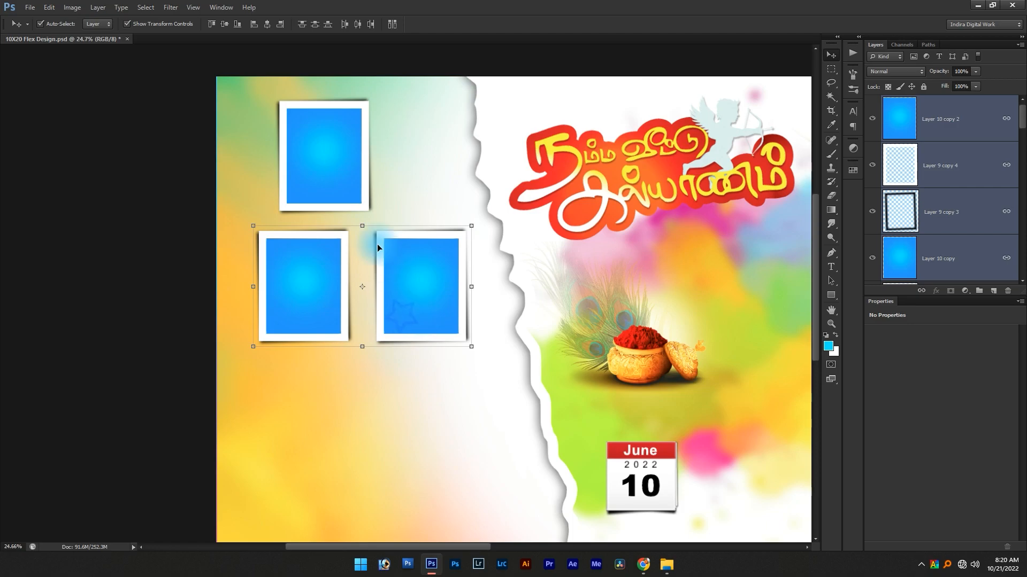
left_click(325, 190)
left_click_drag(325, 189, 355, 187)
Duplicate the pair of frames into a third row directly below and link the copied layers
left_click(318, 324)
left_click_drag(420, 299, 416, 413)
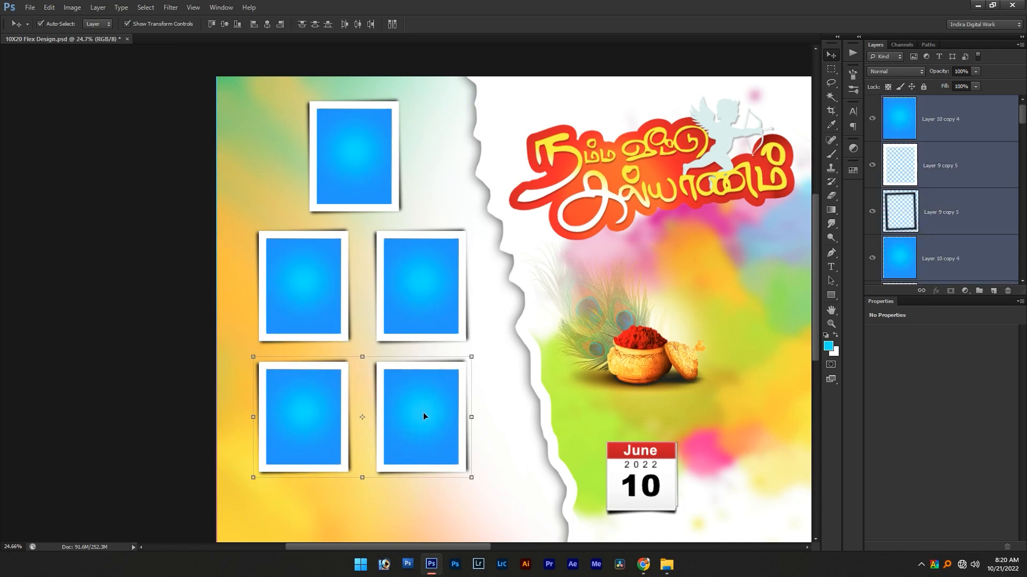
scroll(962, 269, "down", 2)
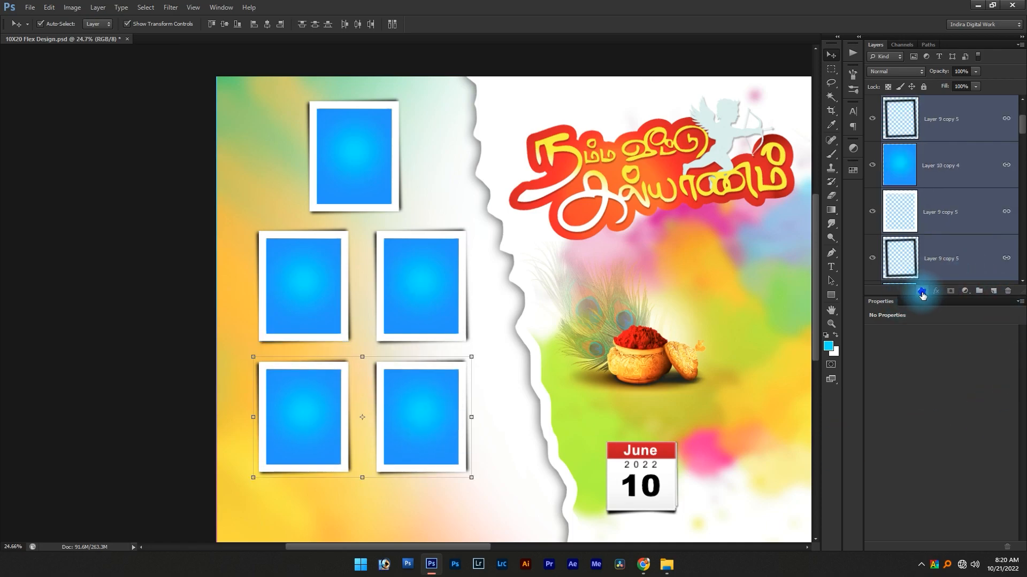
scroll(975, 183, "down", 3)
scroll(965, 229, "up", 3)
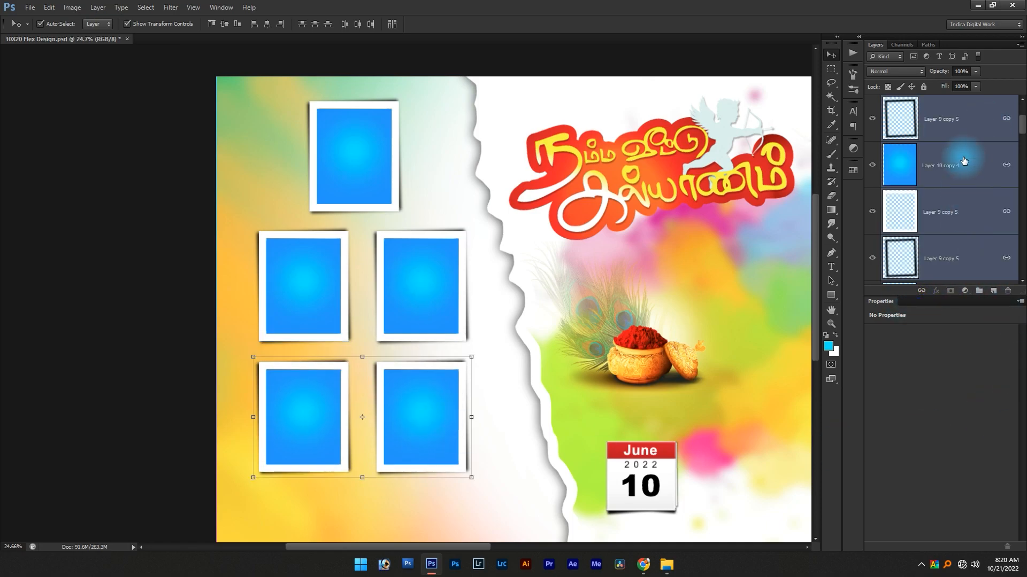
scroll(426, 406, "down", 3)
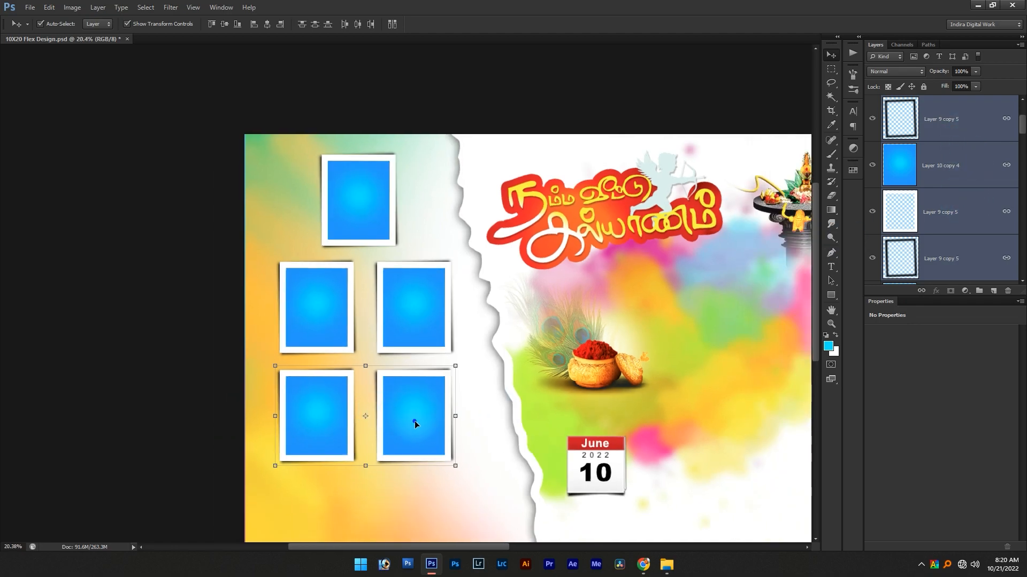
Move the bottom and middle pairs of frames down to spread the three rows more evenly
scroll(415, 428, "up", 2)
left_click_drag(400, 287, 400, 305)
key("ctrl+z")
left_click(293, 266, "shift")
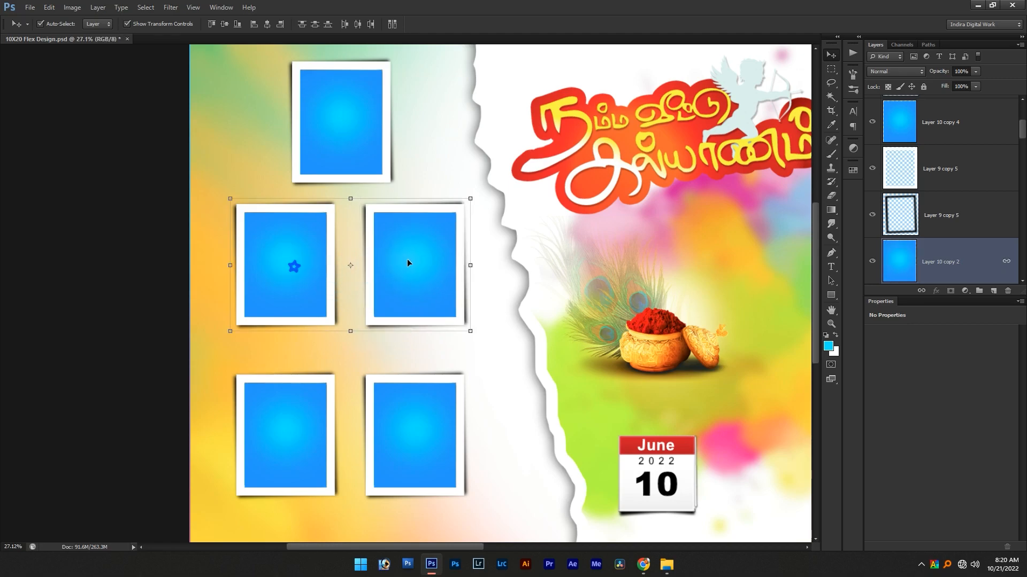
left_click_drag(416, 267, 416, 285)
Select all the photo frame layers from Layer 10 copy 4 down to Layer 9
left_click(955, 200)
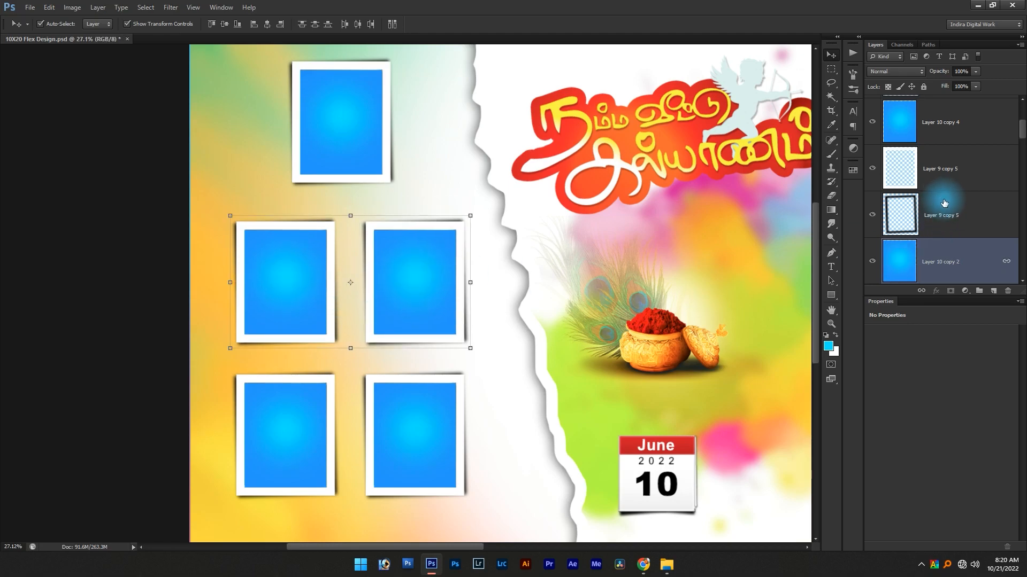
scroll(955, 200, "up", 1)
scroll(956, 197, "down", 1)
scroll(956, 197, "up", 1)
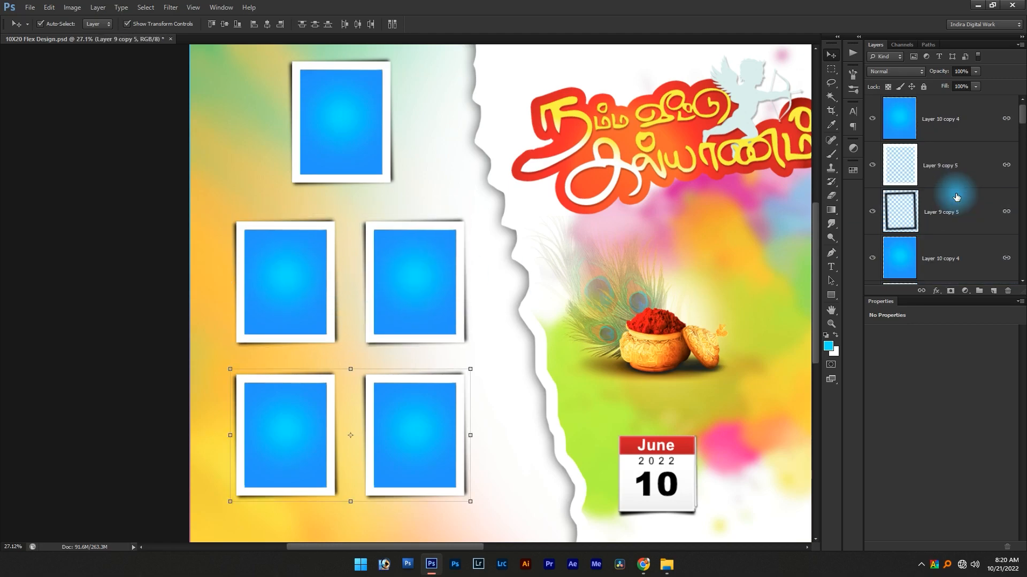
left_click(937, 136)
scroll(978, 178, "down", 8)
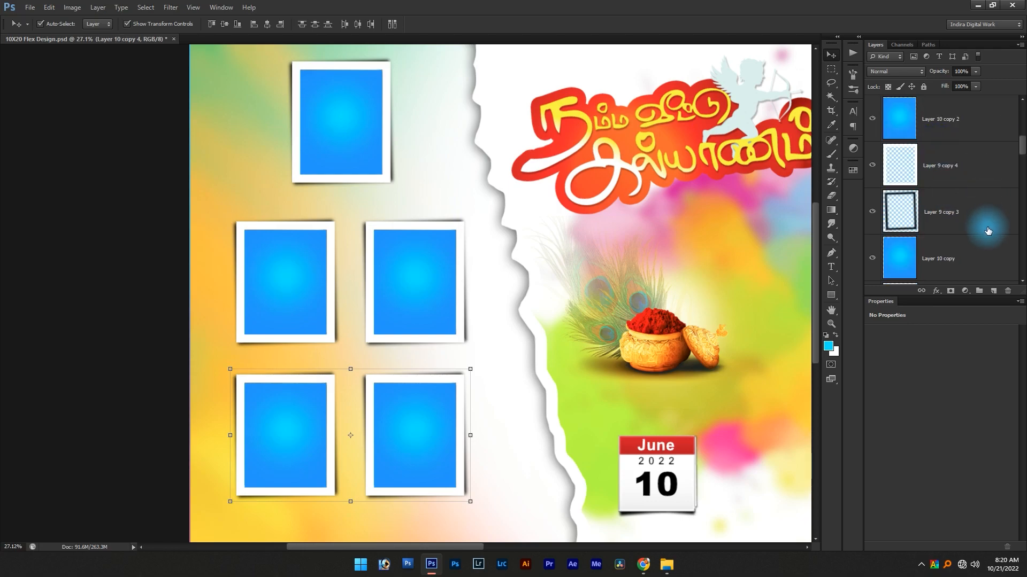
scroll(983, 231, "down", 3)
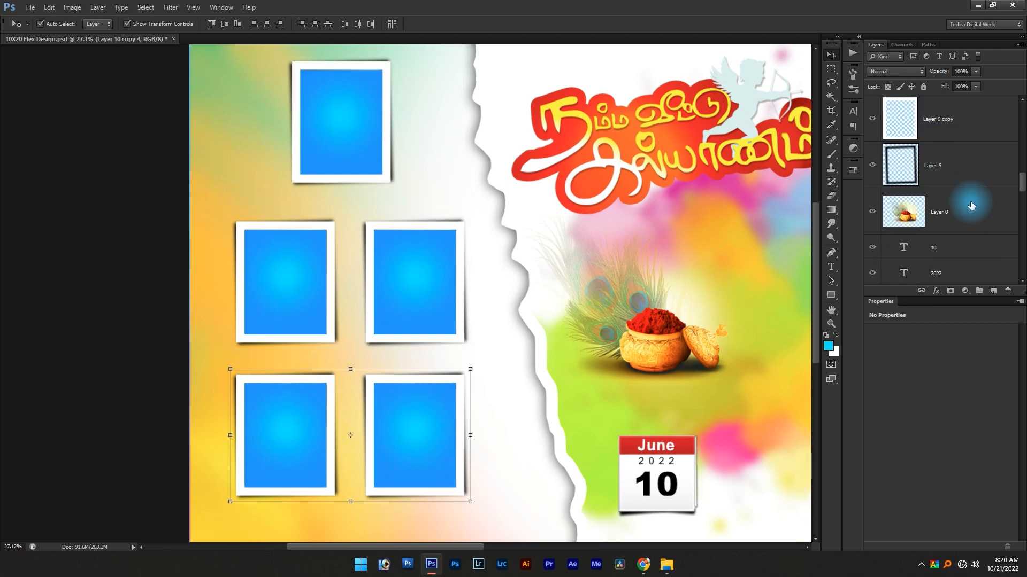
left_click(972, 180, "shift")
scroll(971, 181, "up", 10)
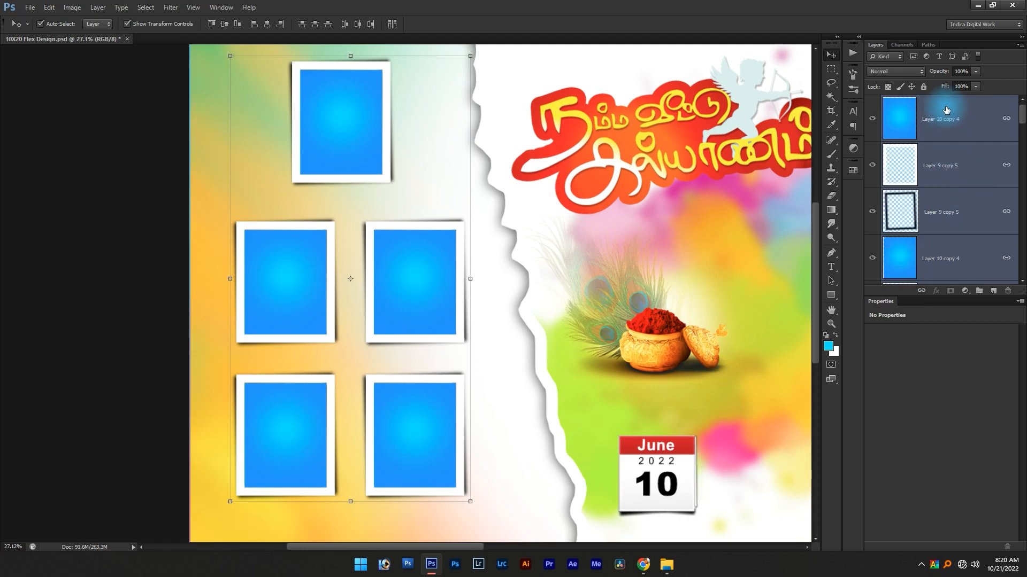
key("ctrl+0")
scroll(97, 258, "up", 4)
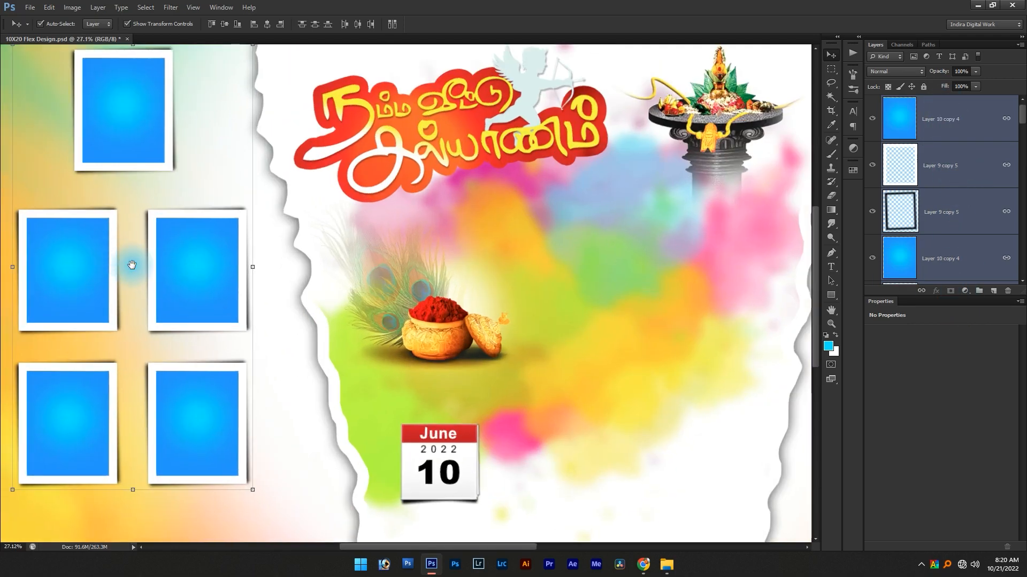
left_click_drag(133, 265, 241, 281)
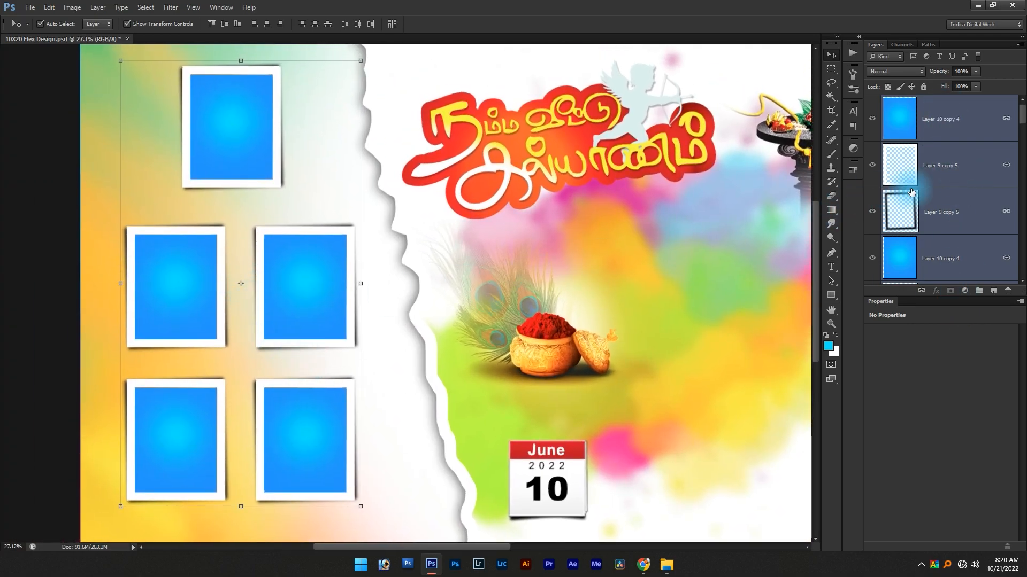
Link all five photo frames' layers together, from Layer 10 copy 4 down to Layer 9
left_click(947, 125)
scroll(946, 171, "down", 10)
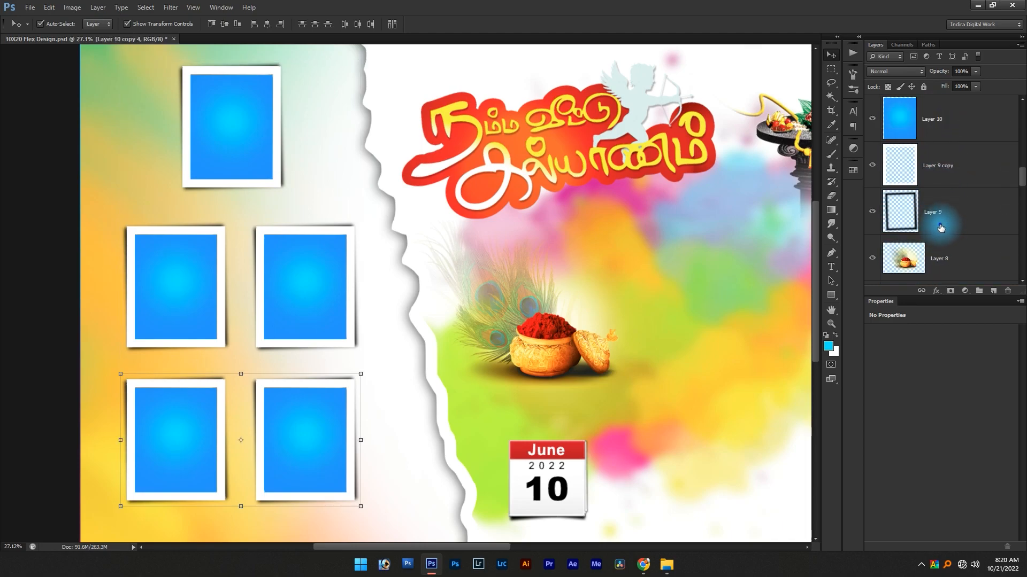
left_click(942, 214, "shift")
left_click(922, 292)
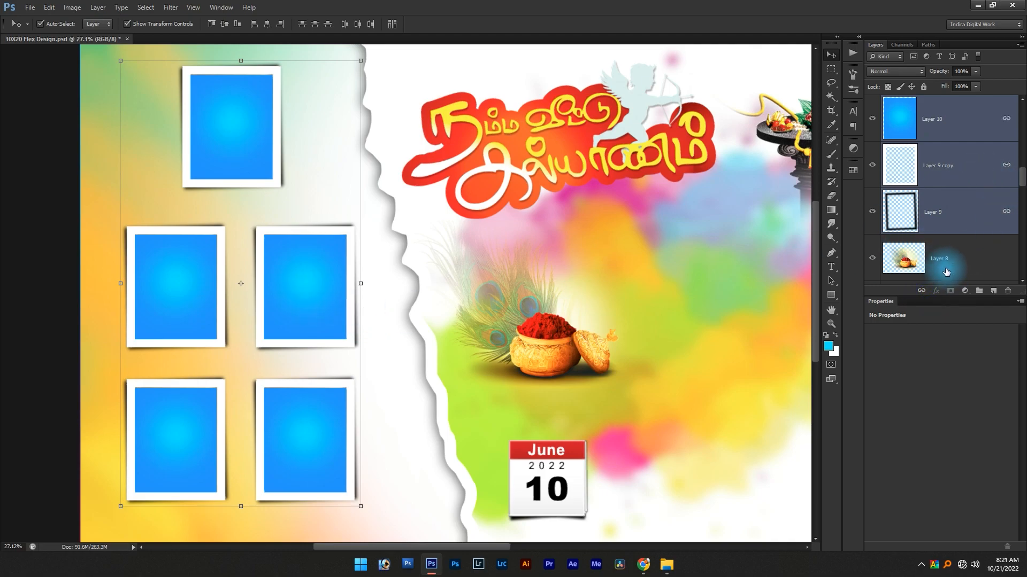
Group the linked photo frame layers and rename the group Box
left_click(979, 291)
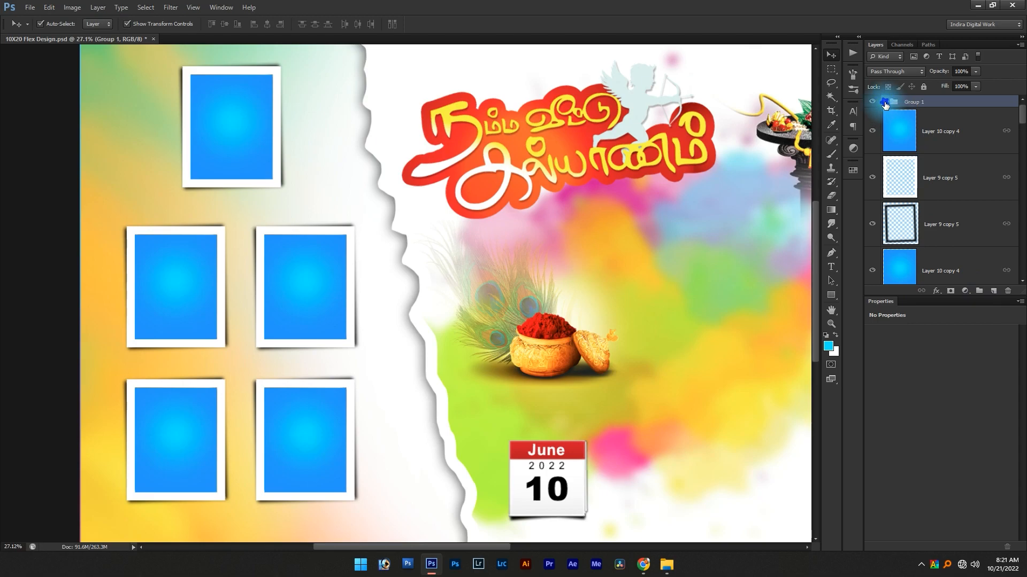
key("ctrl+shift+g")
key("ctrl+g")
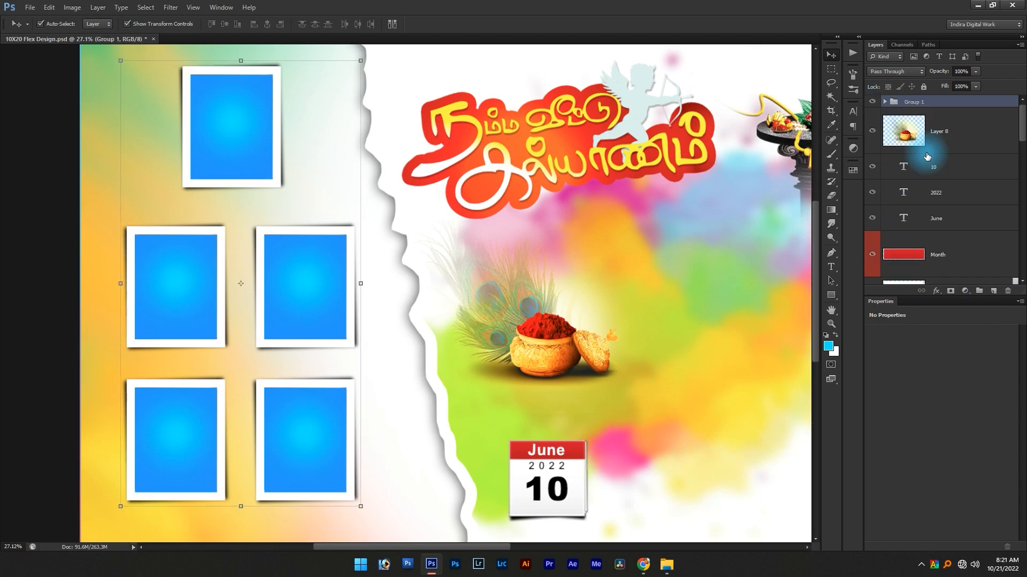
left_click(872, 102)
left_click(872, 102)
double_click(914, 101)
type("Box")
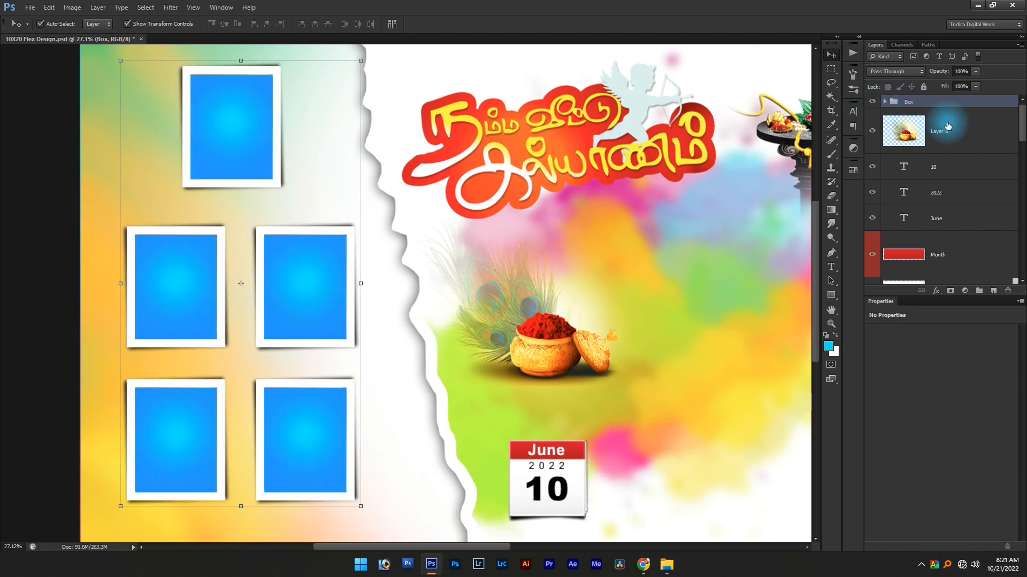
Fit the whole banner in a view without panels and move the five photo frames slightly down
key("ctrl+0")
key("Tab")
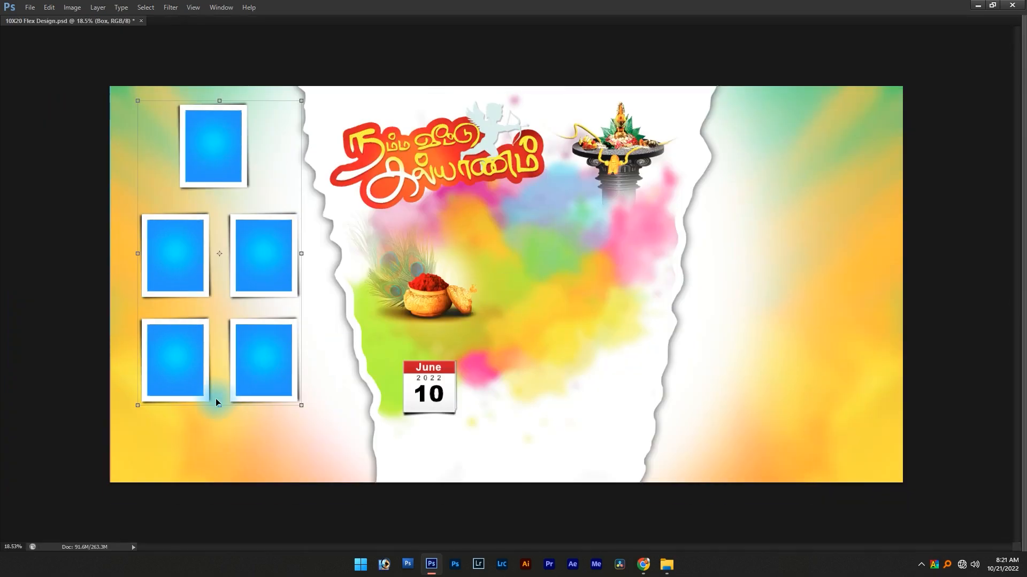
left_click_drag(258, 357, 256, 363)
key("ctrl+shift+g")
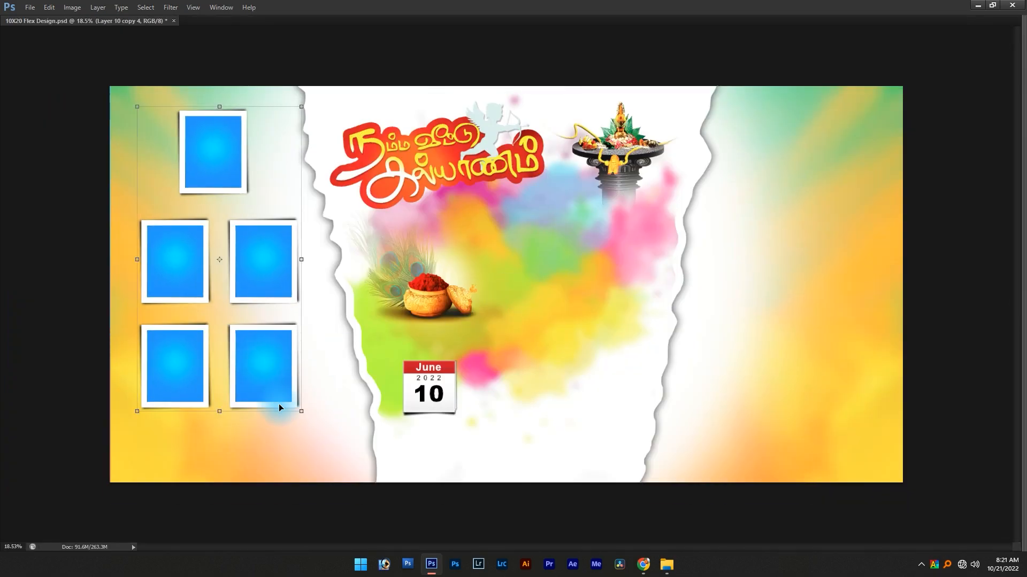
Rotate the five linked photo frames together slightly counterclockwise, adjust their position on the left background, and restore the panels
left_click_drag(298, 429, 335, 394)
key("Return")
key("ctrl+t")
left_click_drag(319, 255, 321, 257)
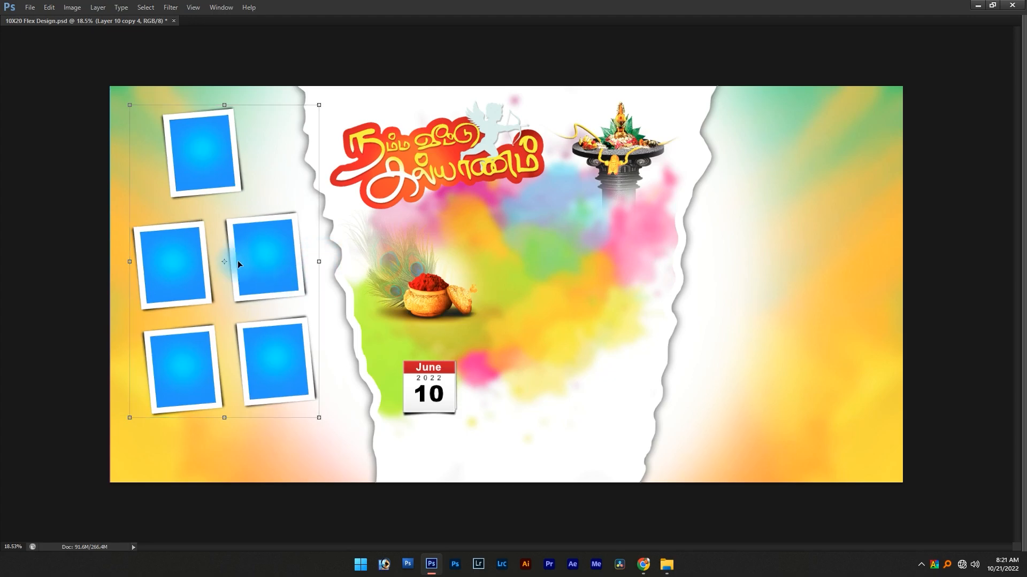
key("Tab")
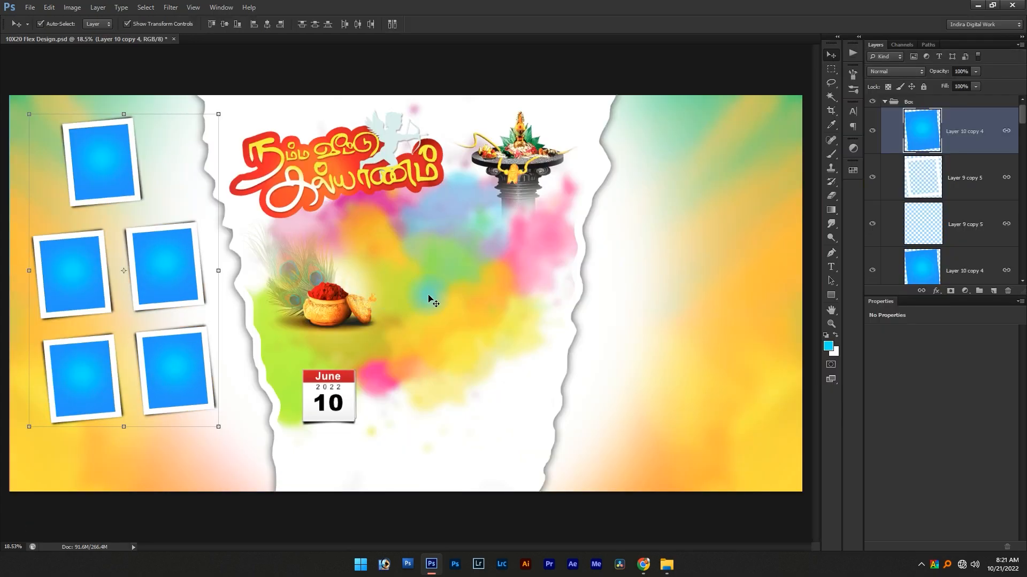
Duplicate the Box group of photo frames and move the copy to the right side of the banner in a view without panels
left_click(883, 102)
left_click(914, 104)
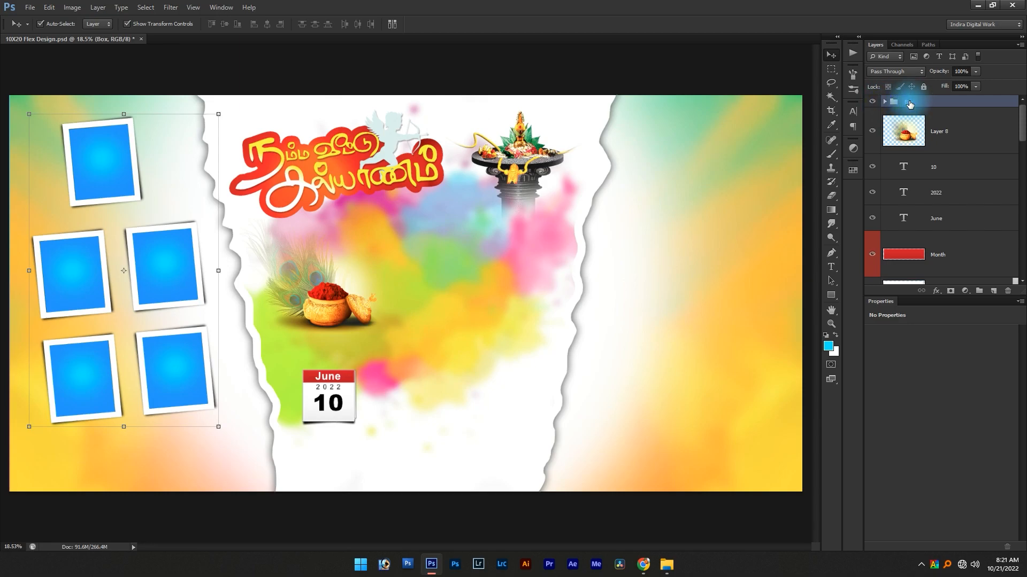
key("ctrl+j")
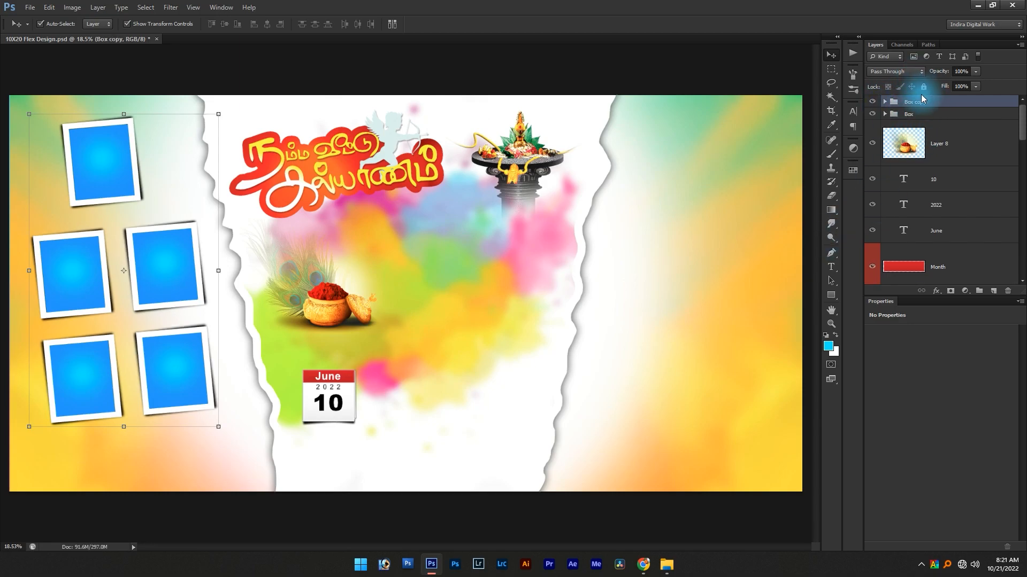
key("Tab")
left_click_drag(306, 257, 762, 272)
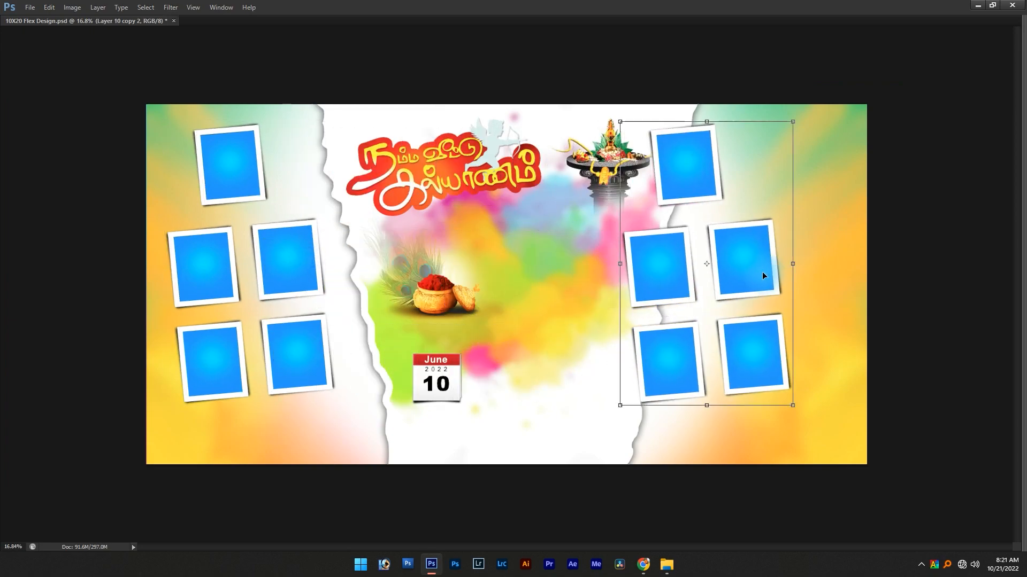
Flip the copied photo frame group horizontally and fine-tune its position on the right background to balance the left frames
right_click(731, 269)
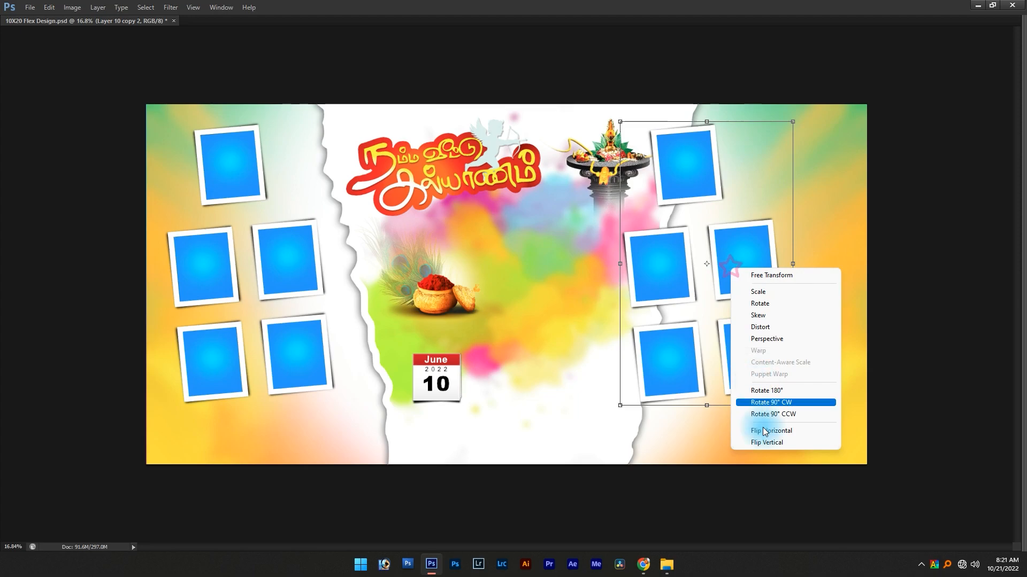
left_click(782, 431)
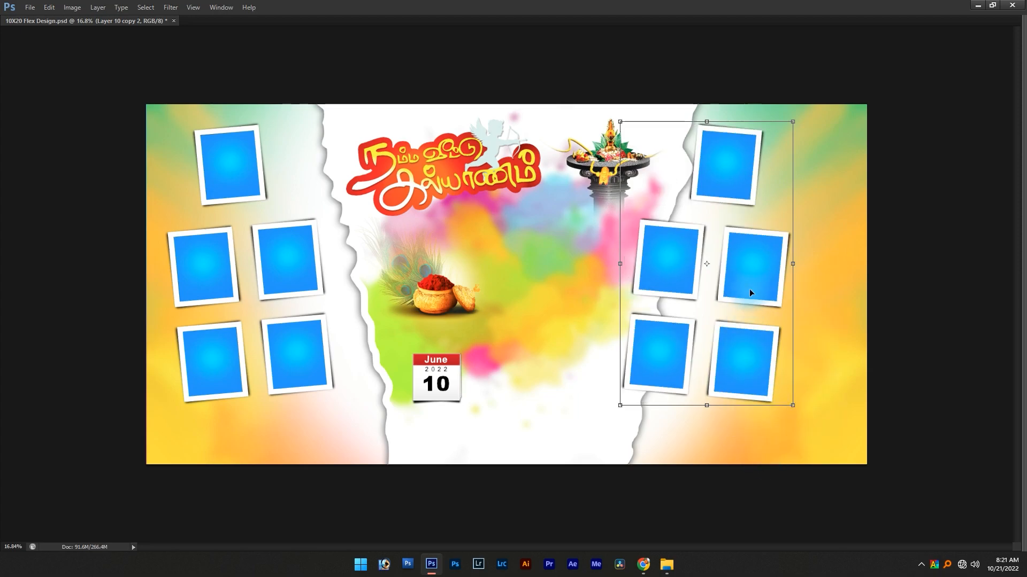
left_click_drag(749, 289, 810, 293)
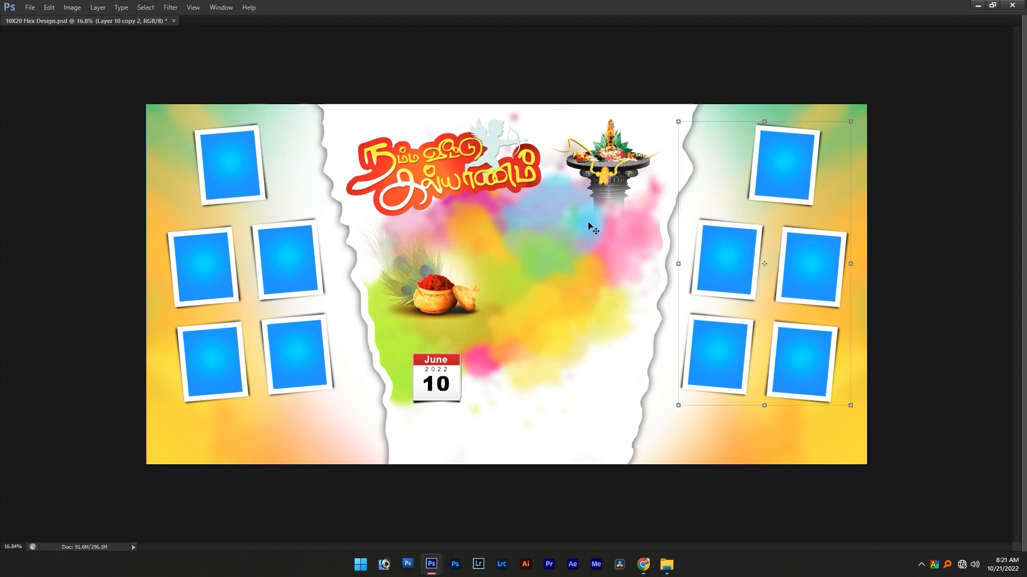
left_click_drag(550, 298, 563, 314)
key("ctrl+minus")
left_click(858, 342)
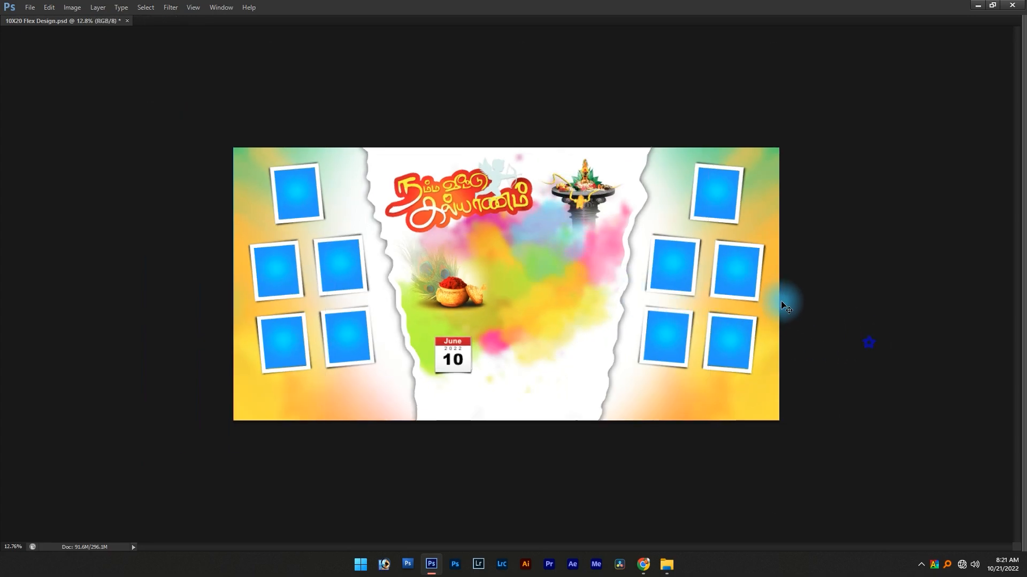
scroll(791, 307, "up", 2)
left_click(834, 267)
left_click(259, 256)
scroll(862, 345, "down", 2)
left_click(862, 345)
Open image 002 from the Editing folder in Photoshop and copy the couple cut-out into the middle of the banner
key("super+Tab")
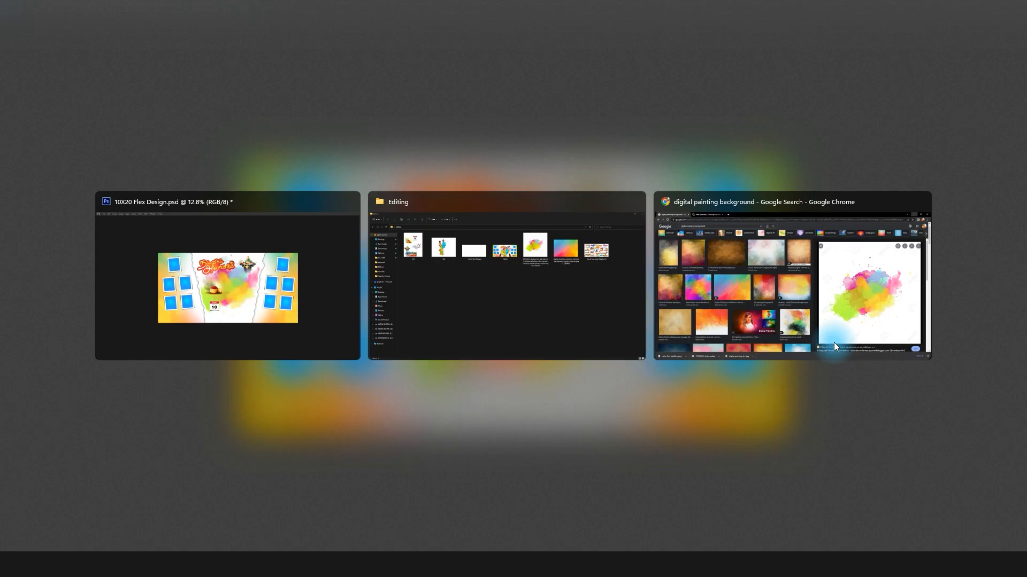
left_click(429, 236)
left_click_drag(257, 137, 330, 10)
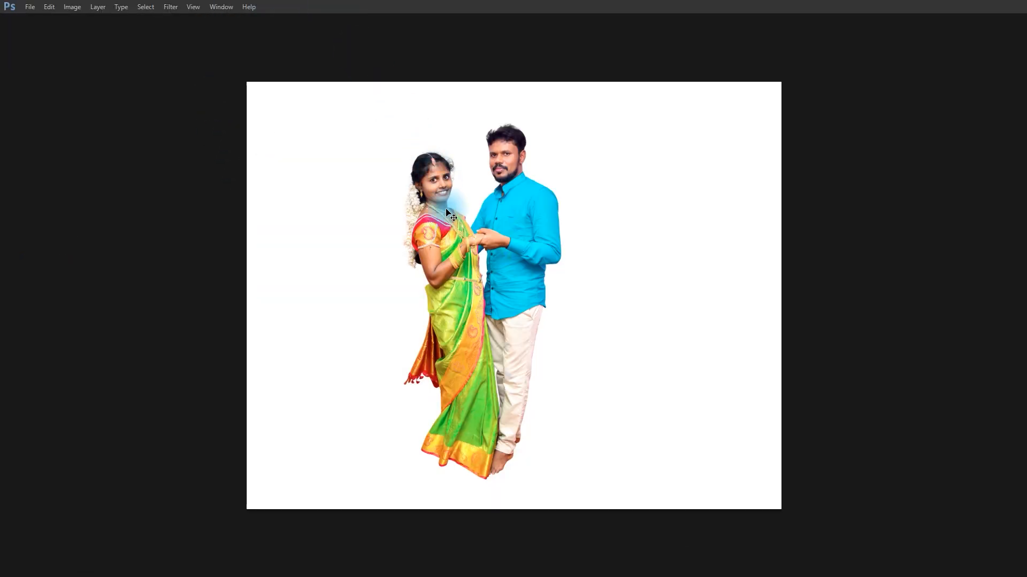
key("f")
left_click_drag(204, 21, 599, 147)
left_click_drag(783, 367, 488, 345)
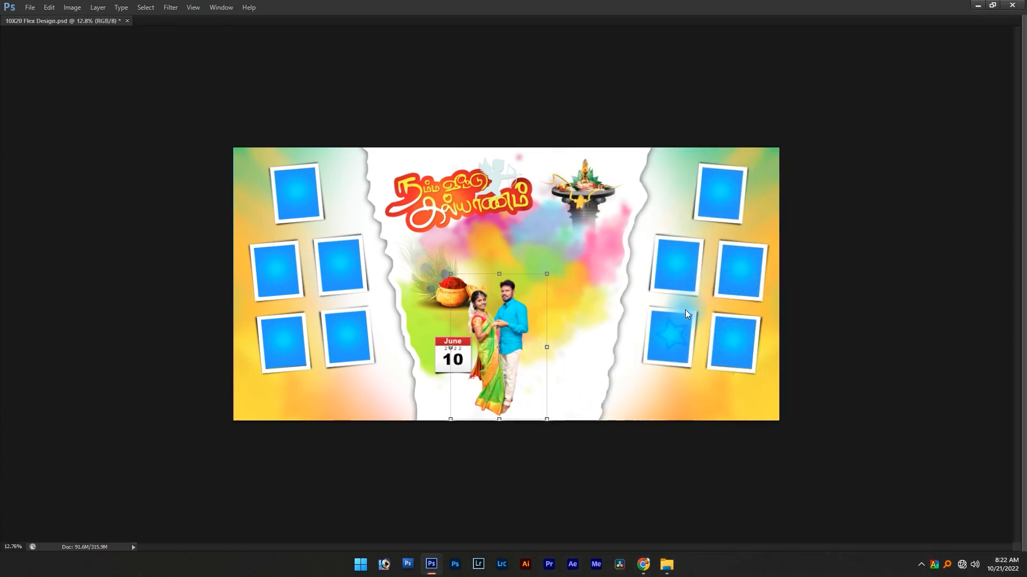
Enlarge the couple, tilt them slightly and position them on the centre panel with their feet beyond the lower edge
left_click_drag(514, 296, 671, 201)
left_click_drag(584, 351, 556, 363)
left_click_drag(642, 202, 689, 187)
key("ctrl+z")
left_click_drag(583, 289, 577, 290)
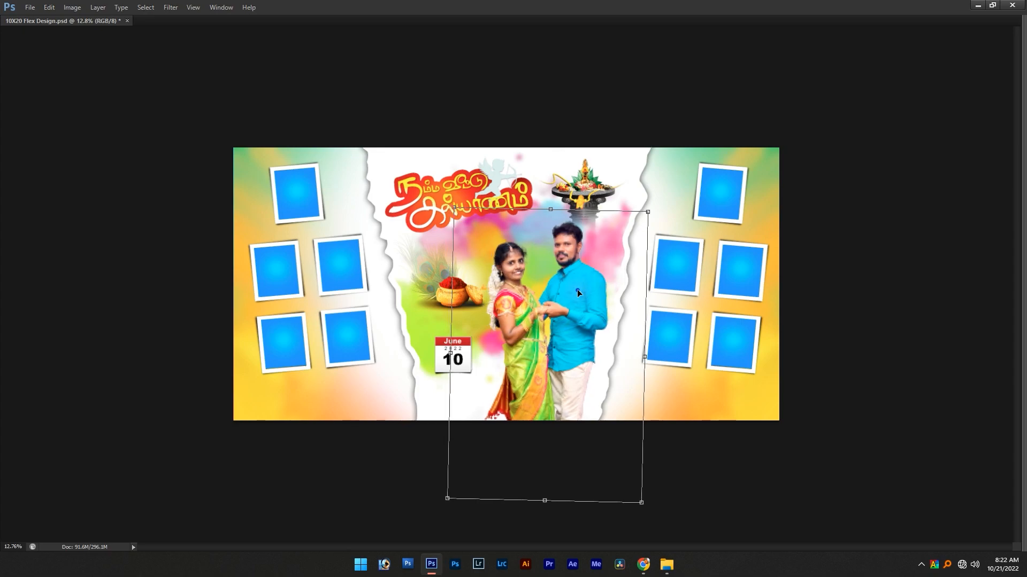
key("Return")
Fine-tune the positions of the altar, Tamil title, kumkum pot and June 10 calendar around the couple
left_click_drag(599, 182, 609, 177)
left_click_drag(426, 211, 431, 216)
left_click_drag(443, 293, 439, 298)
key("ctrl+plus")
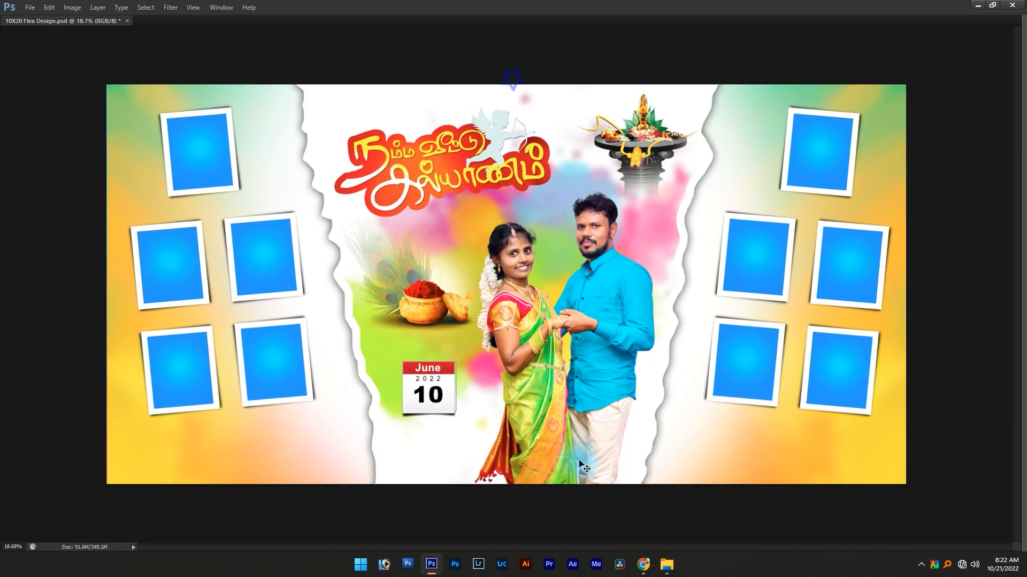
key("ctrl+plus")
left_click_drag(579, 412, 435, 393)
left_click_drag(415, 314, 412, 311)
key("ctrl+minus")
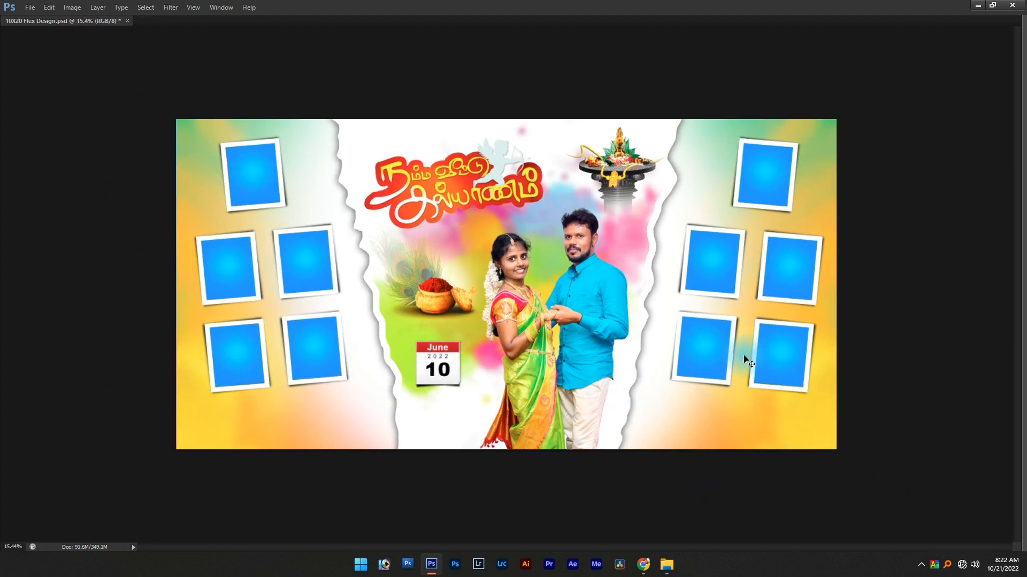
Open 001 from the Editing folder, copy its dove caption artwork into the banner, and scale and place it below the left photo frames
key("alt+Tab")
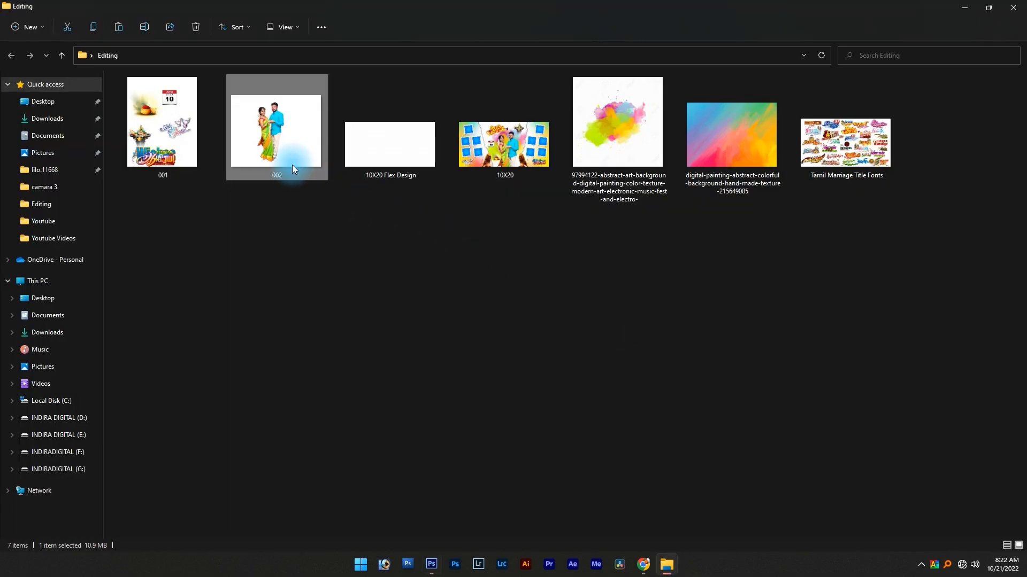
left_click(187, 142)
key("alt+Tab")
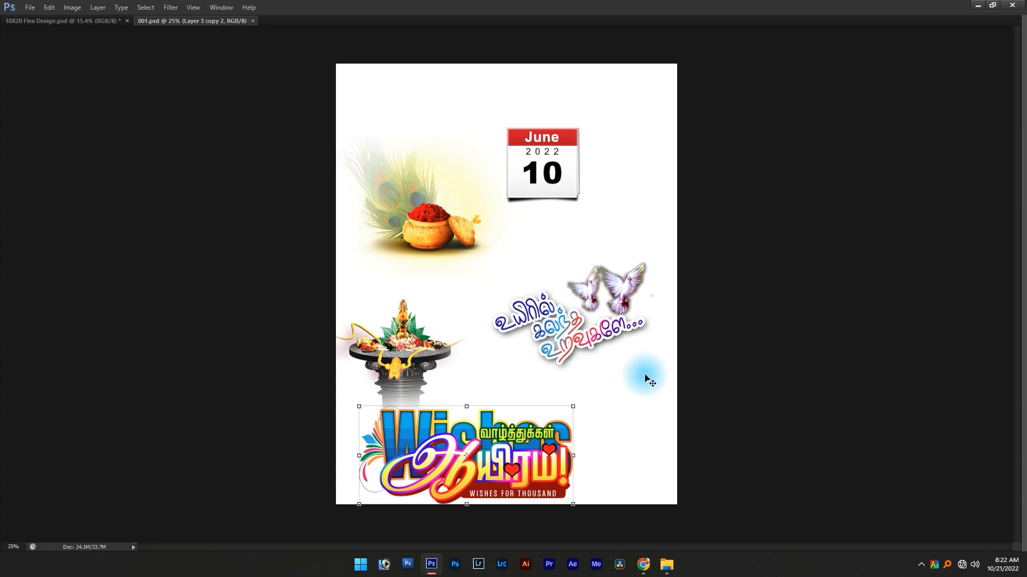
left_click_drag(144, 23, 575, 107)
left_click_drag(810, 350, 377, 390)
left_click_drag(285, 430, 239, 425)
key("Return")
left_click_drag(290, 393, 281, 398)
key("Tab")
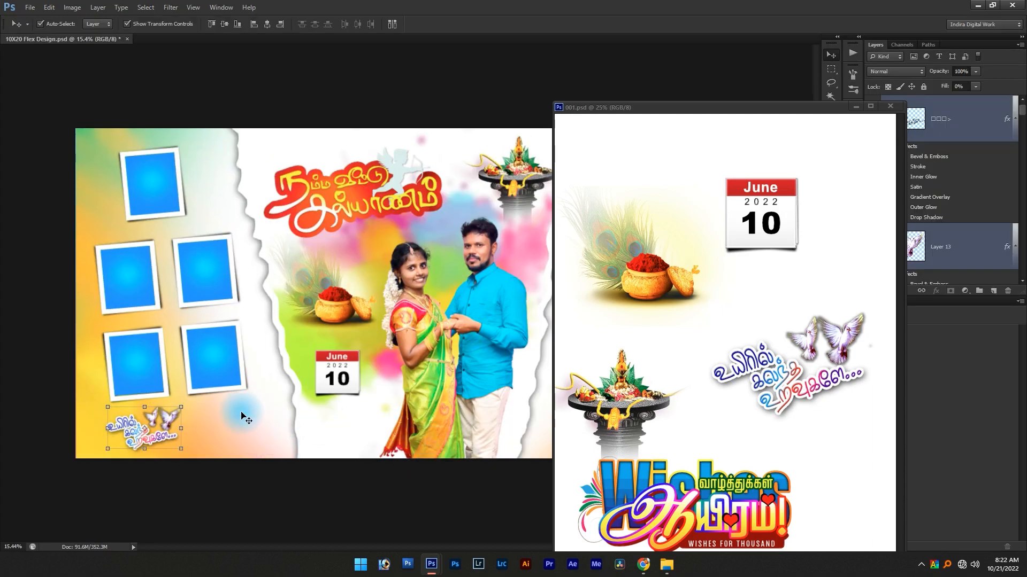
Copy the Wishes for Thousand title from 001.psd into the banner and move the 001.psd window clear of the banner
left_click(703, 493)
left_click(647, 496)
left_click_drag(685, 506, 368, 420)
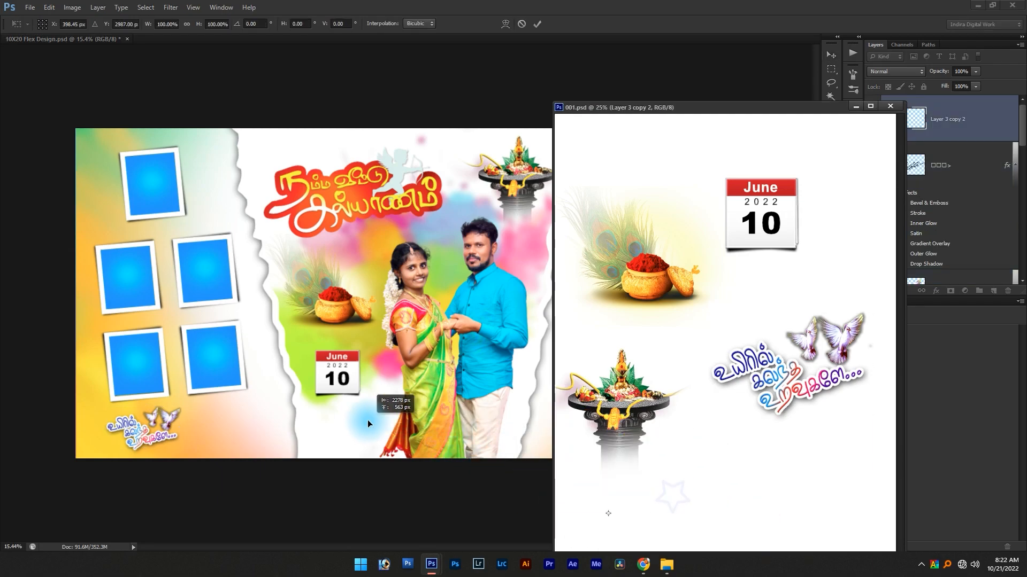
key("ctrl+z")
key("Return")
left_click_drag(690, 491, 451, 409)
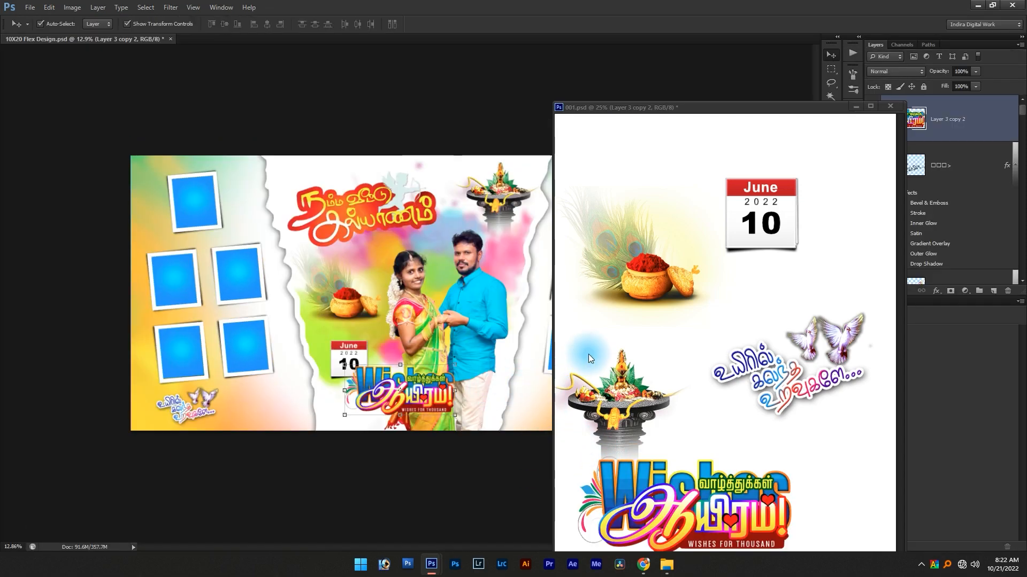
left_click_drag(671, 106, 841, 101)
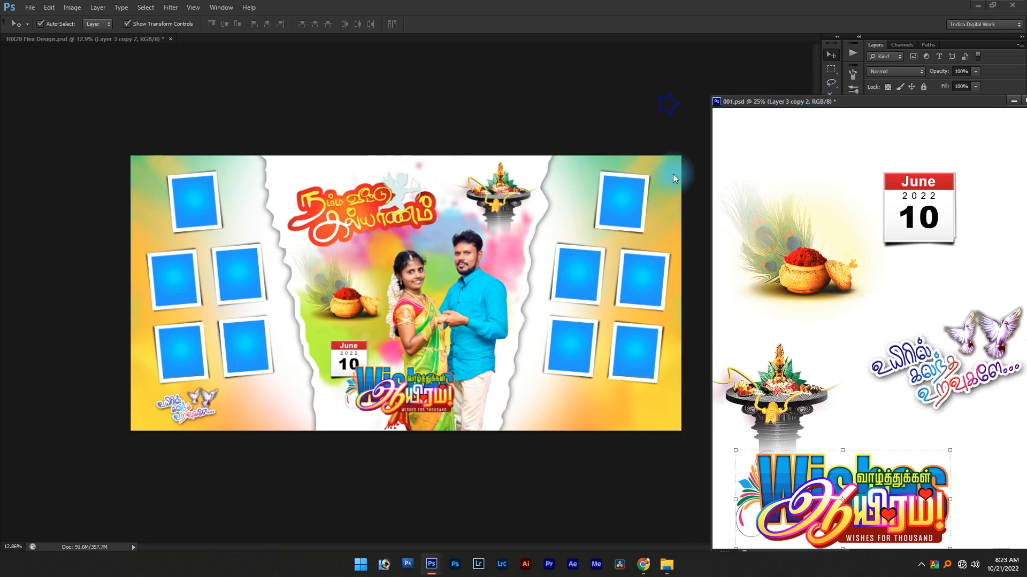
Shrink the Wishes for Thousand title to roughly half size and place it in the banner's lower-right corner below the photo frames
left_click(391, 408)
key("ctrl+t")
left_click_drag(537, 409, 569, 414)
left_click_drag(406, 392, 544, 408)
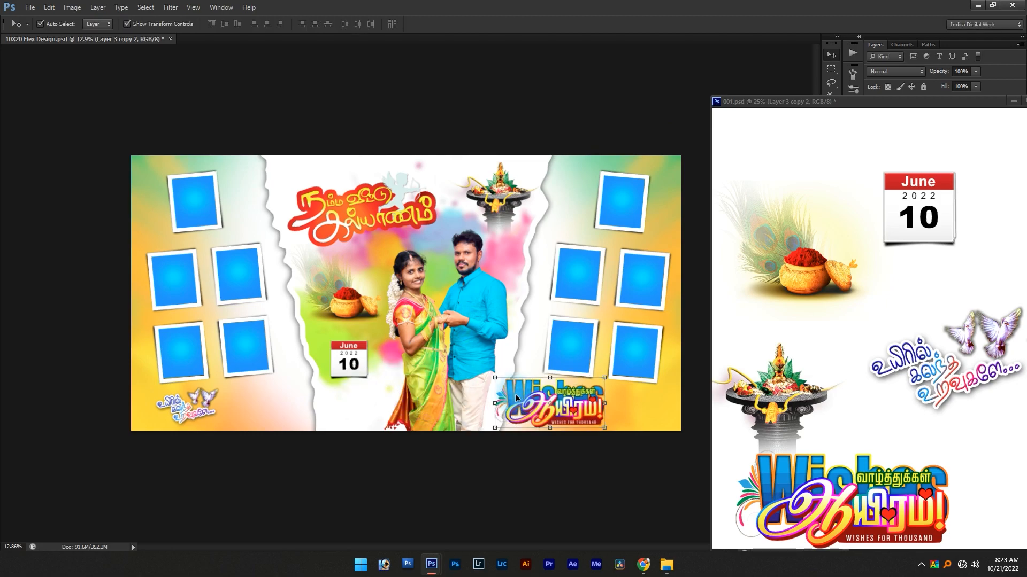
left_click_drag(494, 377, 540, 400)
key("Return")
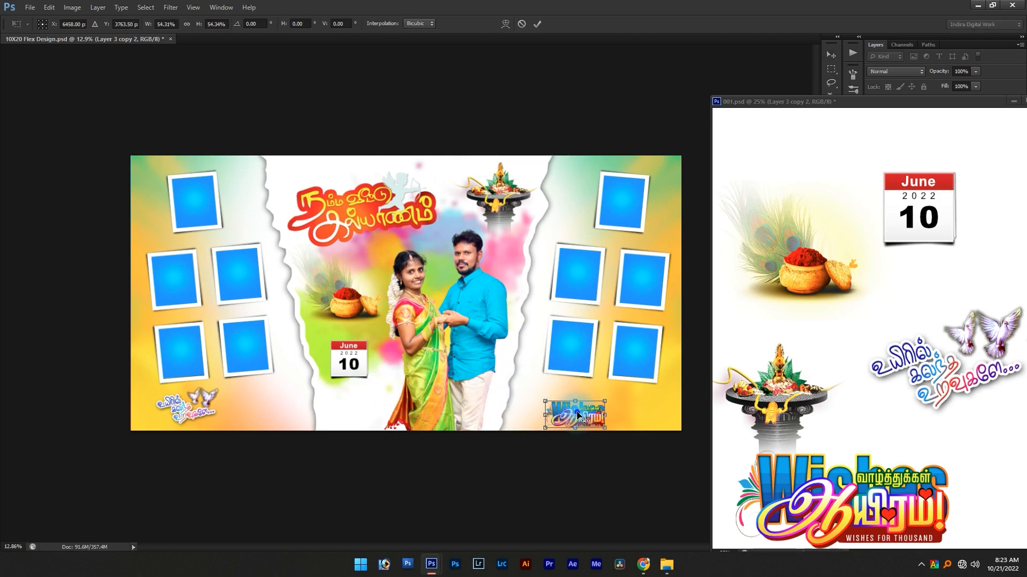
left_click_drag(604, 404, 654, 408)
left_click(603, 474)
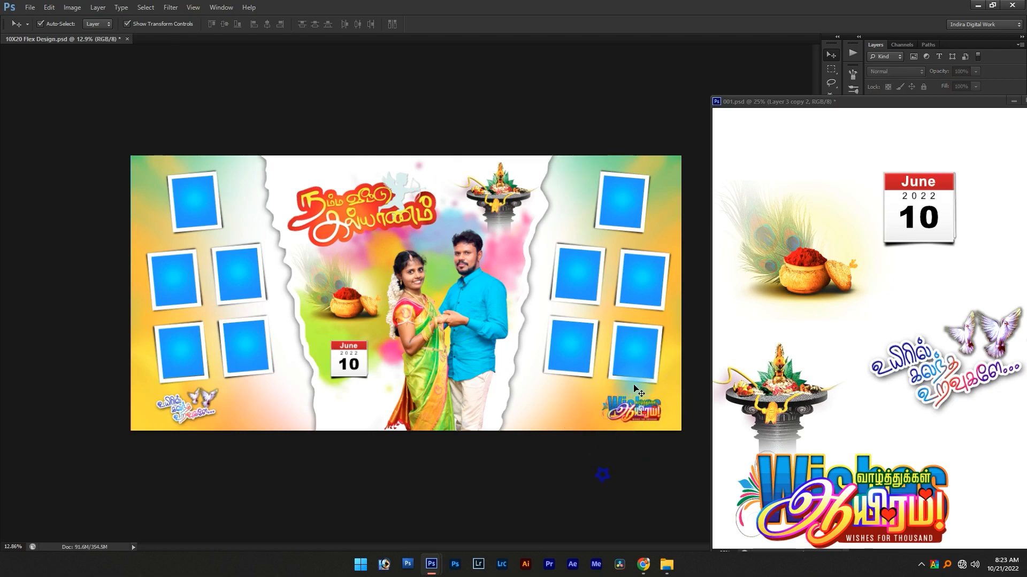
Close 001.psd without saving its changes
left_click(928, 361)
key("ctrl+w")
key("n")
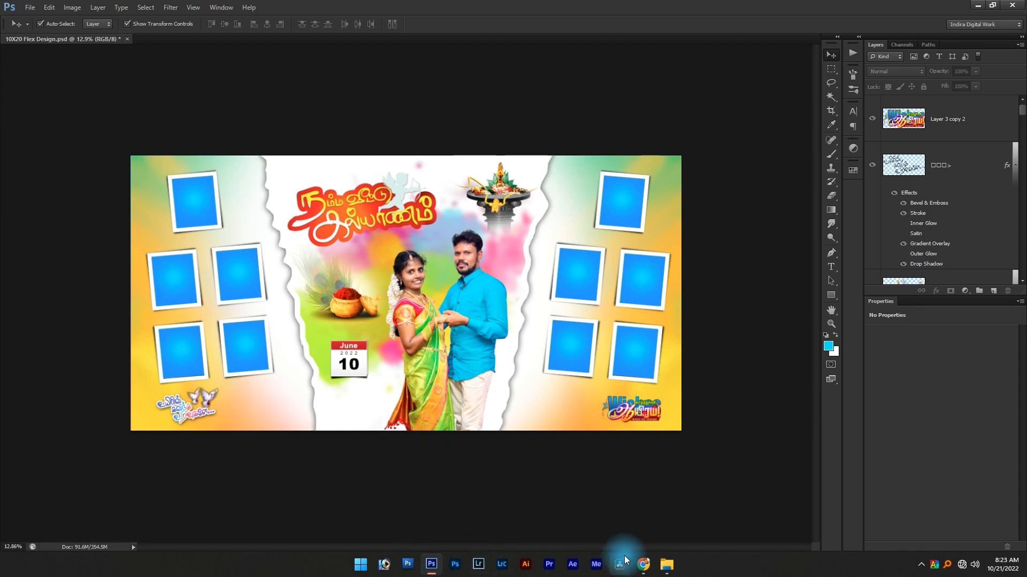
Switch to Chrome and examine the transparent lion clipart on the HiClipart download page
left_click(643, 564)
left_click(231, 9)
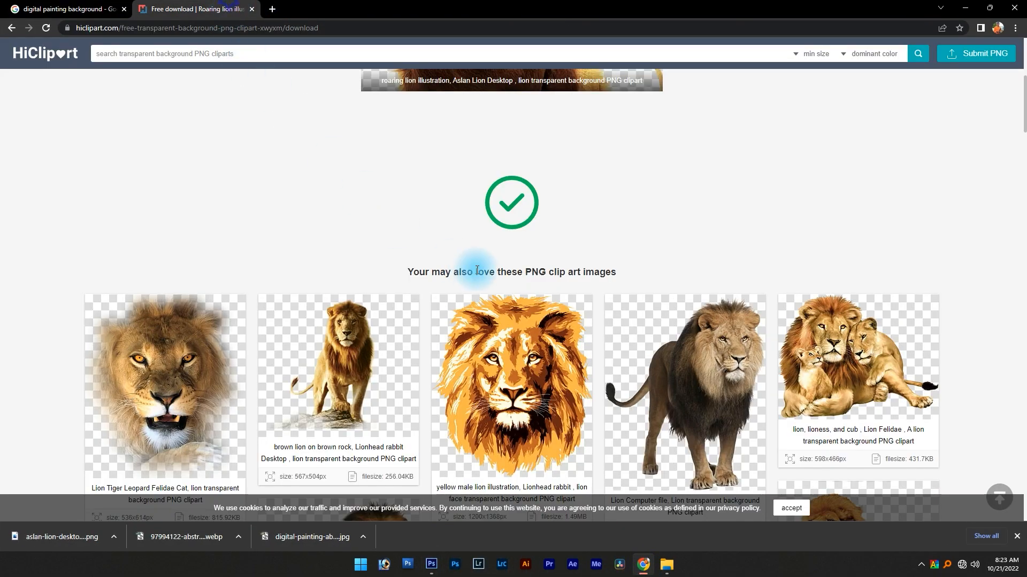
scroll(468, 268, "up", 5)
scroll(211, 85, "down", 5)
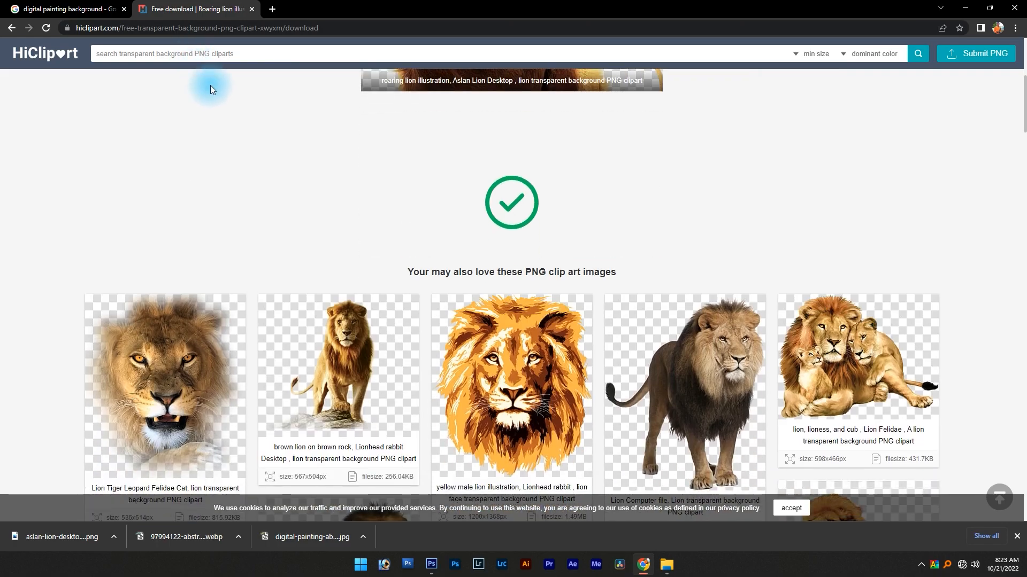
scroll(210, 85, "down", 3)
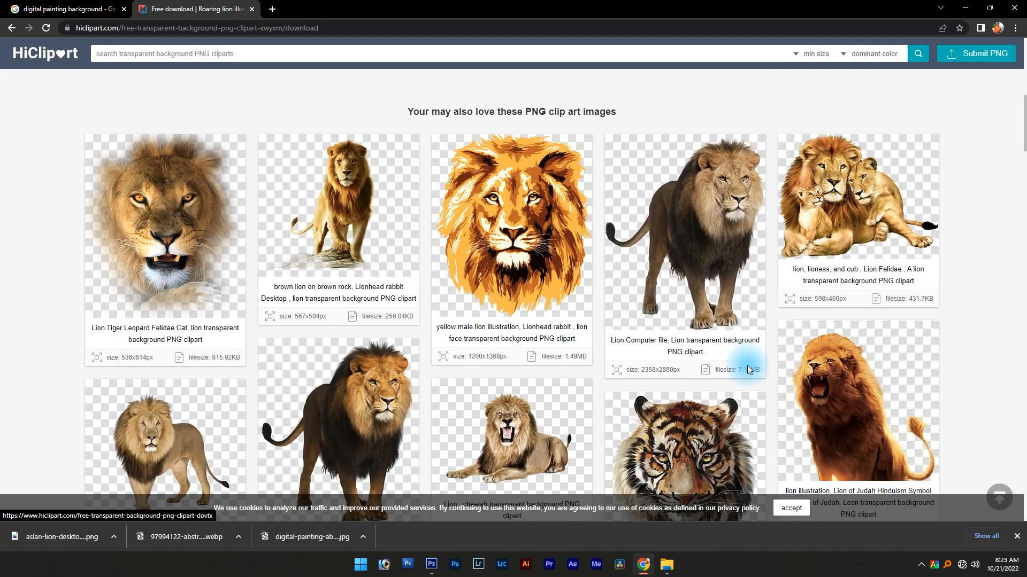
scroll(743, 367, "down", 7)
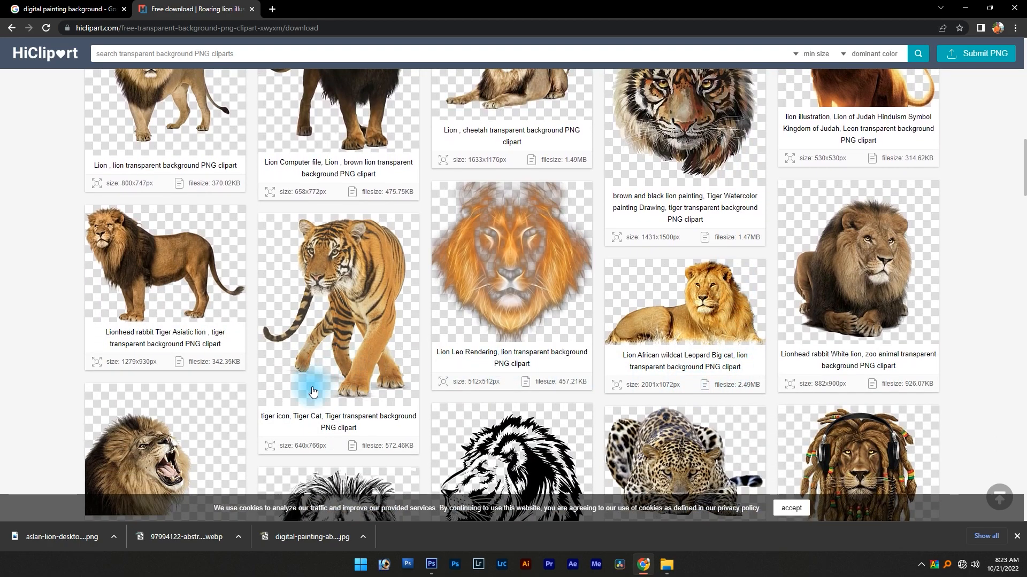
scroll(310, 389, "down", 3)
Open the downloaded aslan-lion PNG from the Downloads folder in Photoshop
key("alt+Tab")
key("alt+Tab")
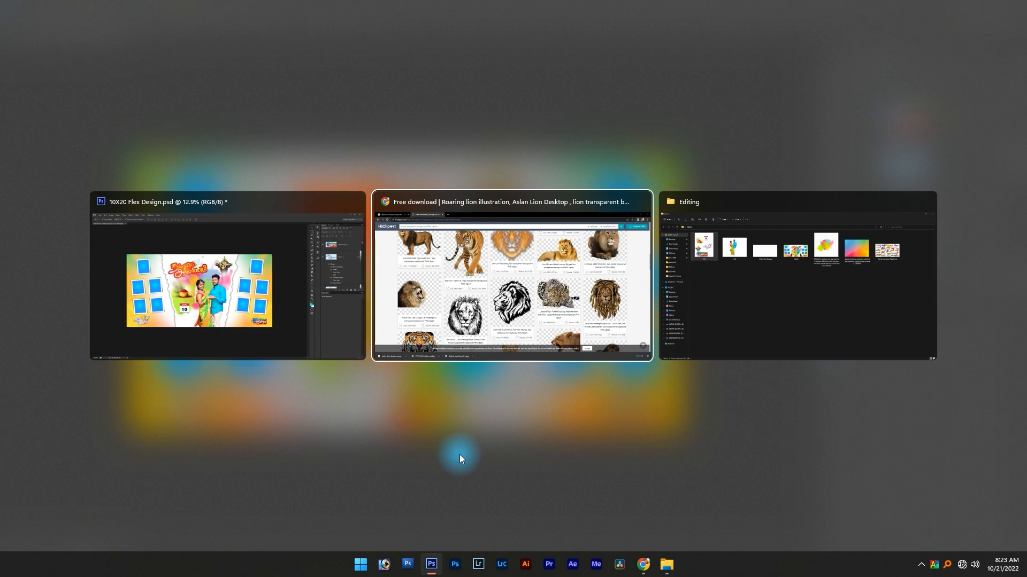
key("alt+Tab")
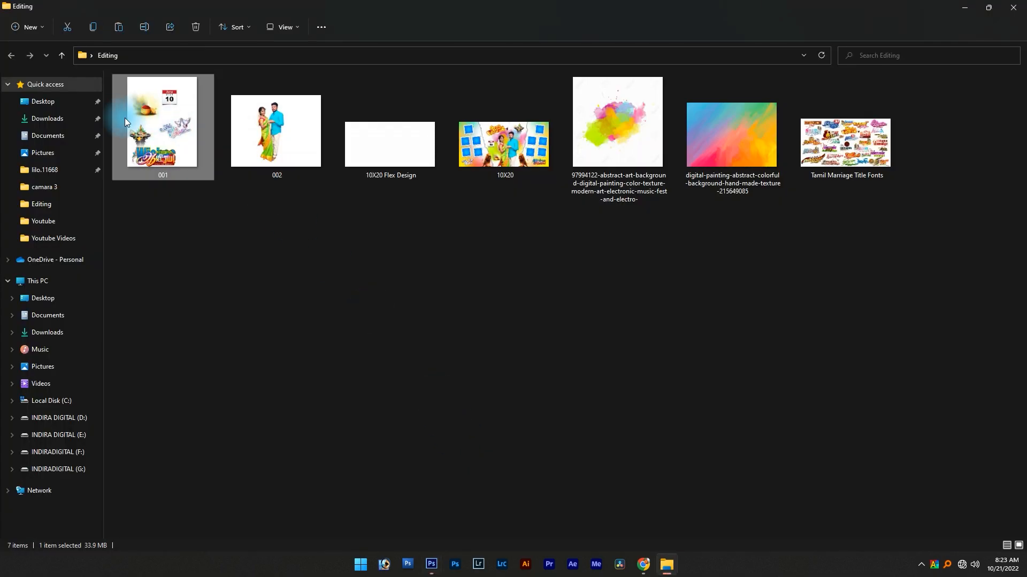
left_click(53, 114)
left_click_drag(162, 137, 380, 11)
key("alt+Tab")
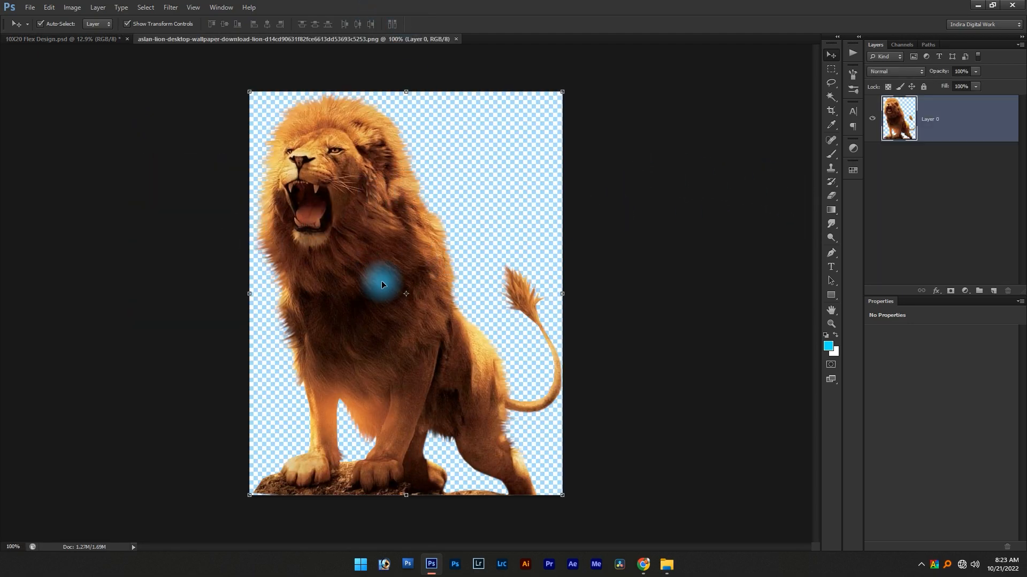
Warm the lion's highlights with Color Balance, setting Cyan-Red to +30 and Yellow-Blue to -31
key("ctrl+b")
left_click_drag(315, 334, 560, 271)
left_click(629, 371)
left_click(604, 314)
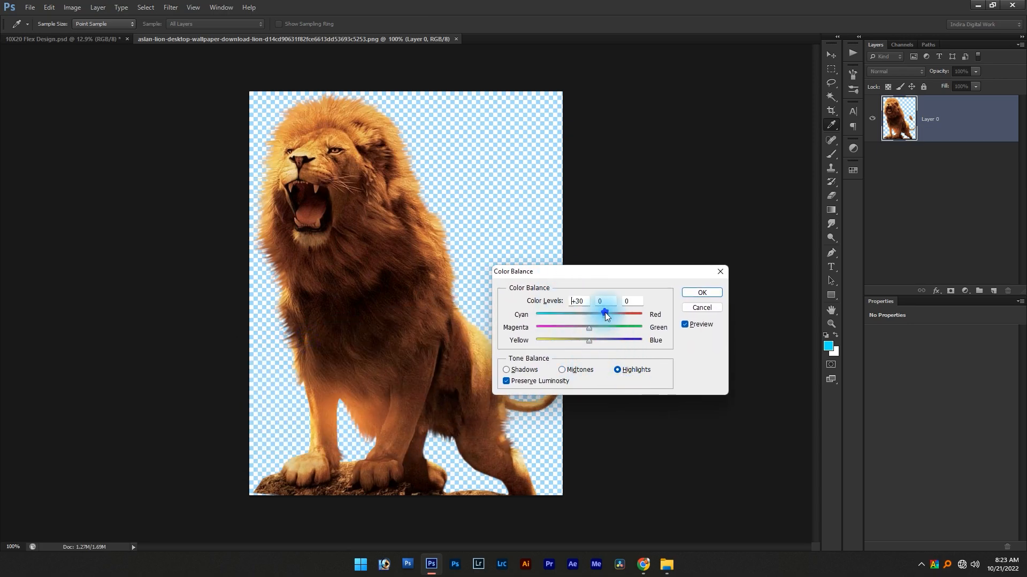
left_click(572, 340)
key("Return")
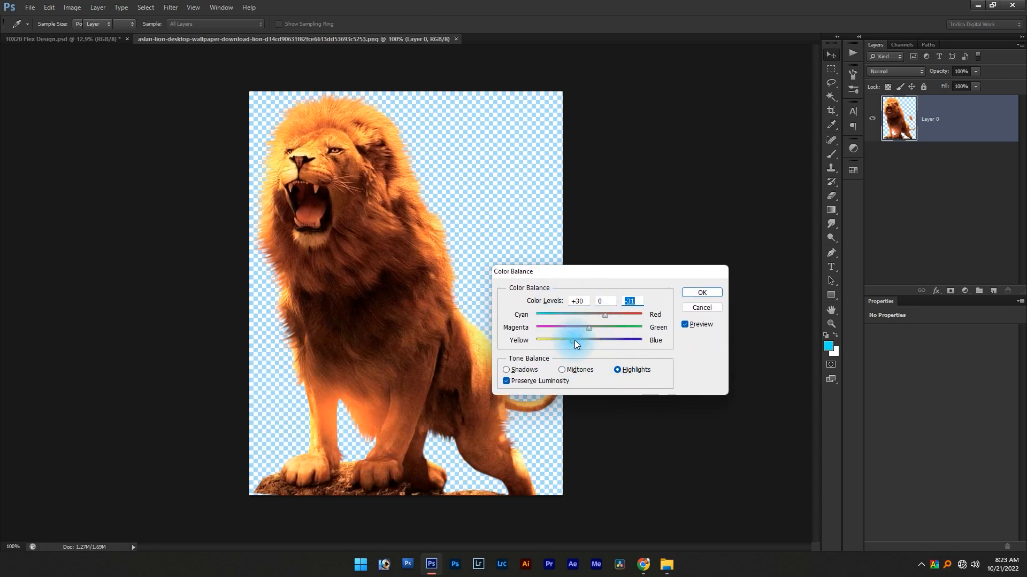
key("v")
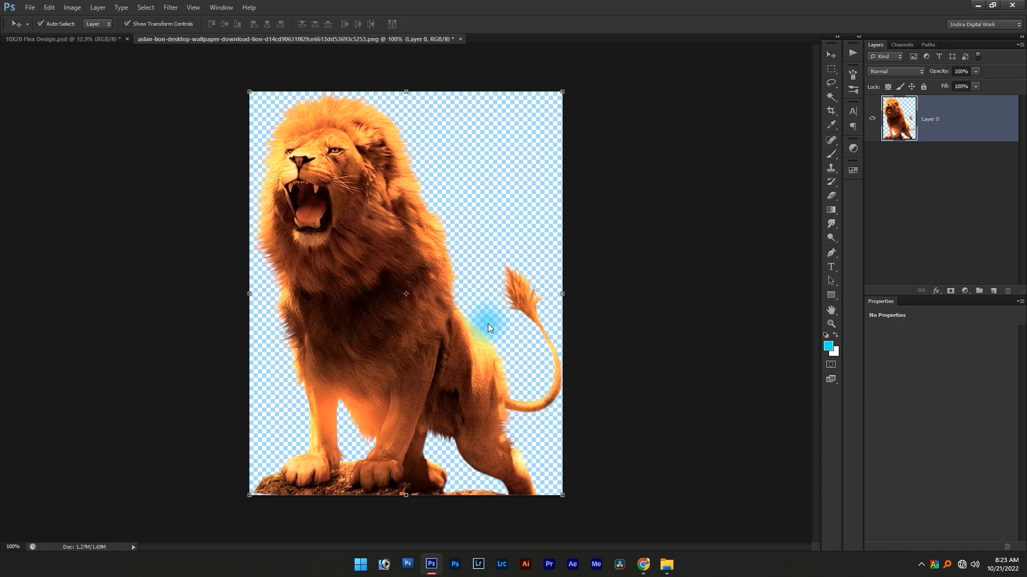
Brighten the lion with Curves by lowering the RGB white point input to 228
key("ctrl+m")
left_click_drag(856, 290, 846, 290)
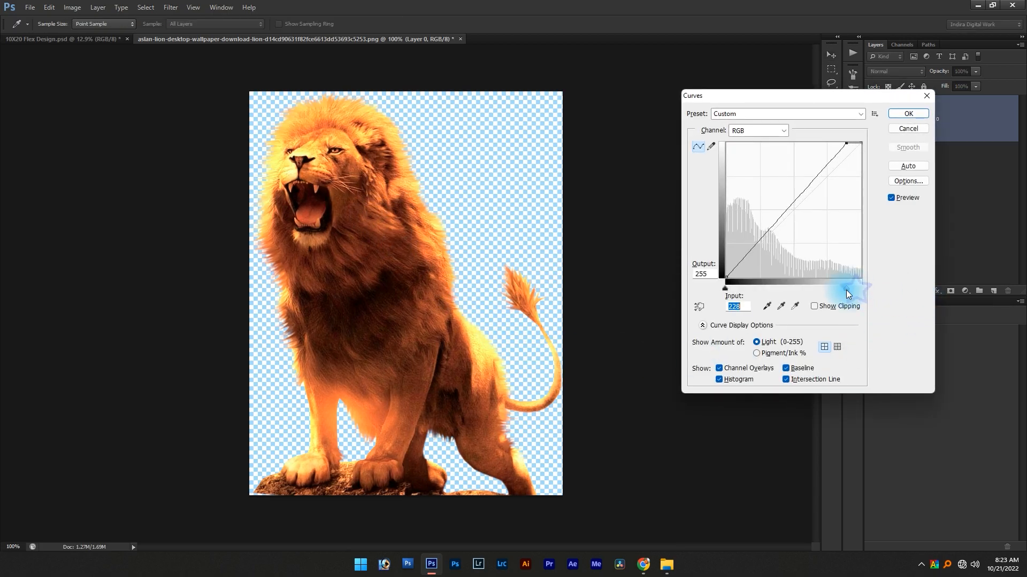
key("Return")
Bring the lion into the 10X20 Flex Design banner, enlarge it to about 166%, and place it at the bottom edge beside the groom
left_click_drag(369, 246, 537, 350)
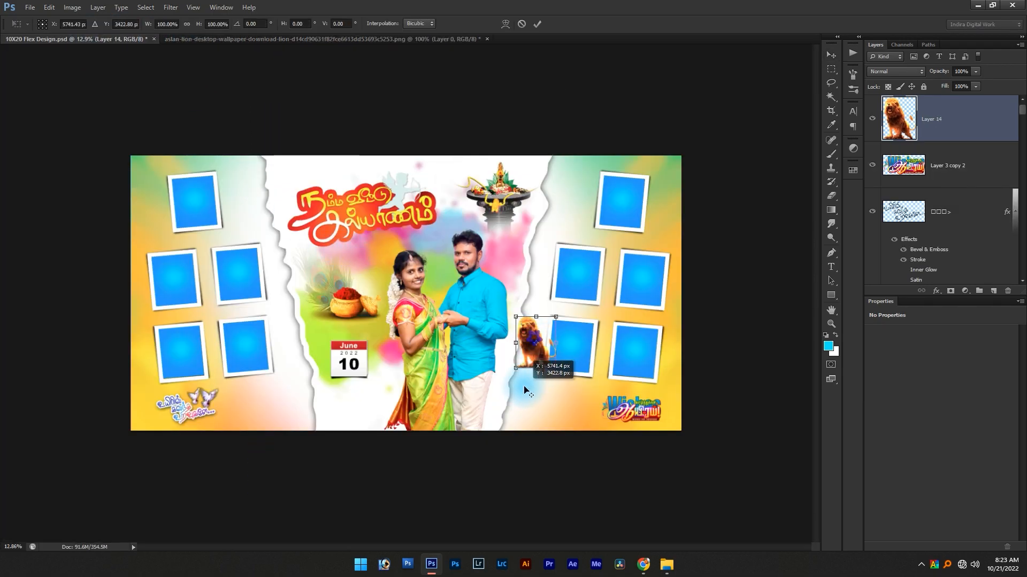
left_click_drag(531, 364, 516, 427)
left_click(508, 391)
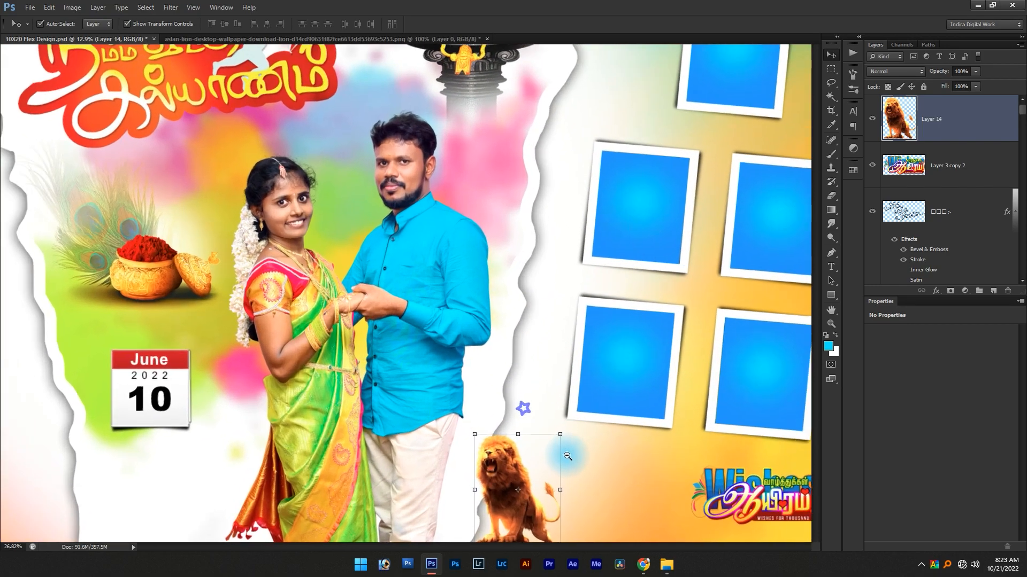
left_click_drag(513, 265, 545, 182)
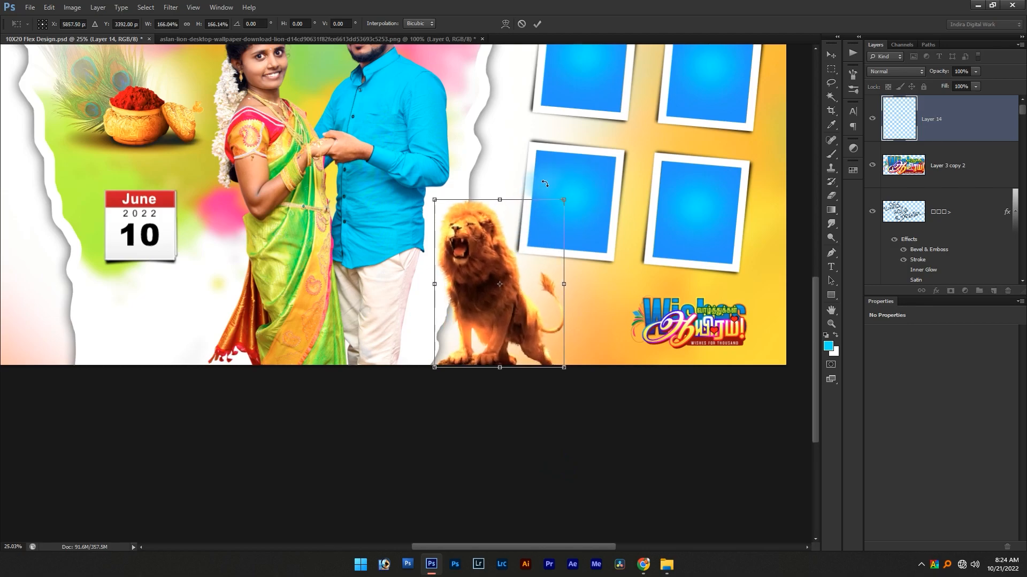
key("Return")
key("shift+Left")
key("shift+Left")
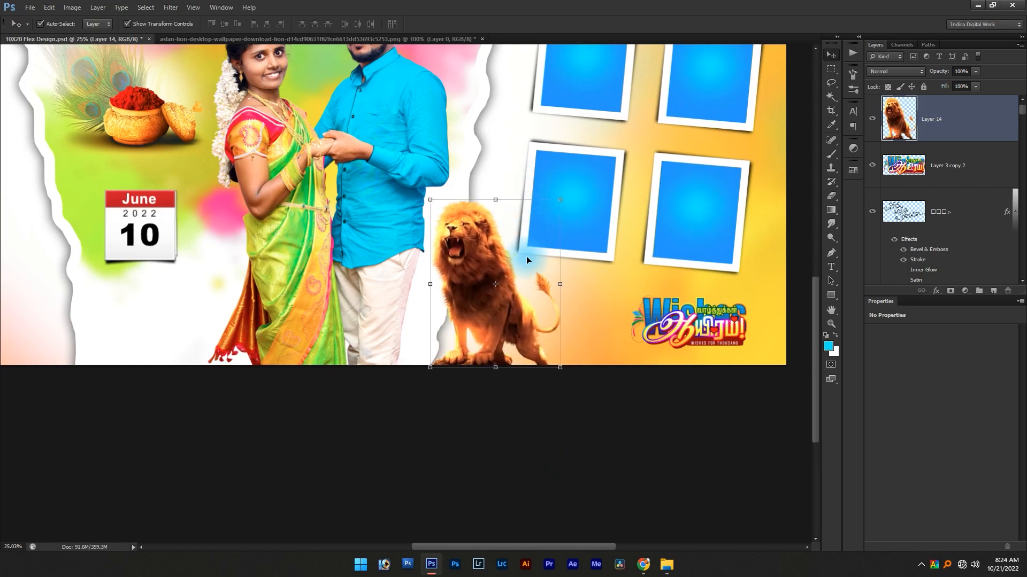
Flip the lion horizontally, shift it closer to the groom's legs, and scale it down slightly
right_click(526, 256)
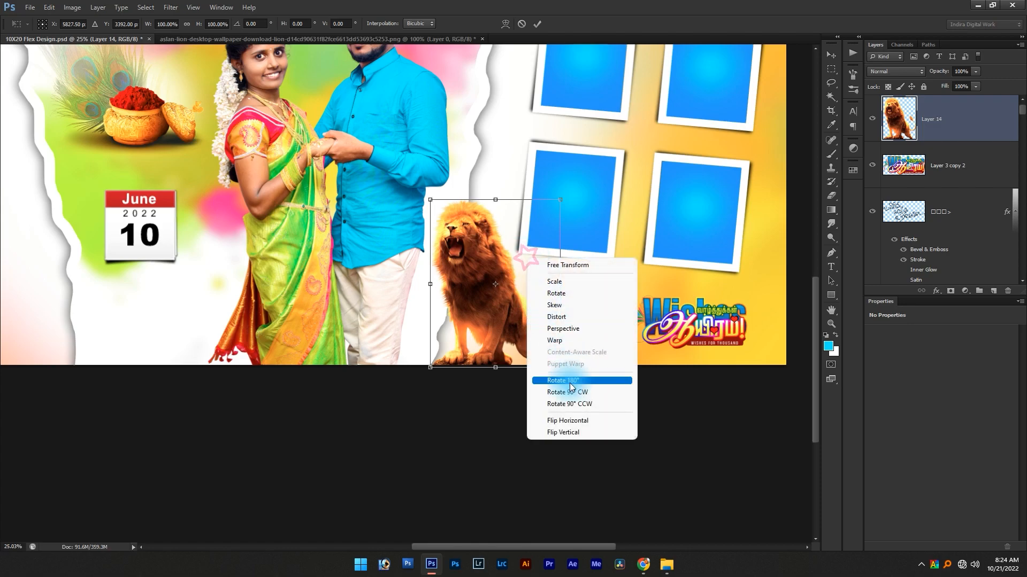
left_click(574, 423)
key("Return")
left_click_drag(513, 313, 488, 314)
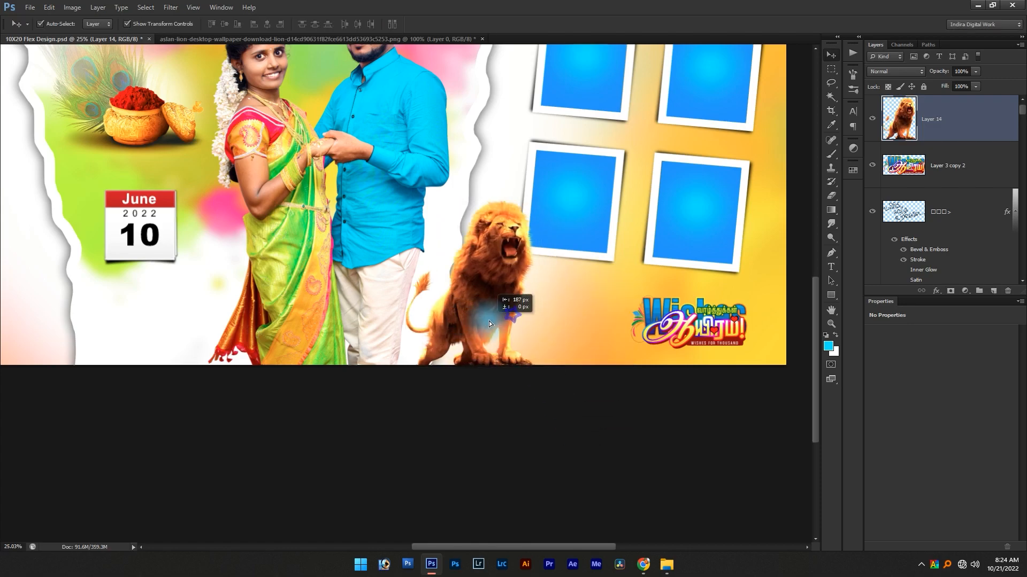
left_click_drag(535, 198, 514, 225)
key("Return")
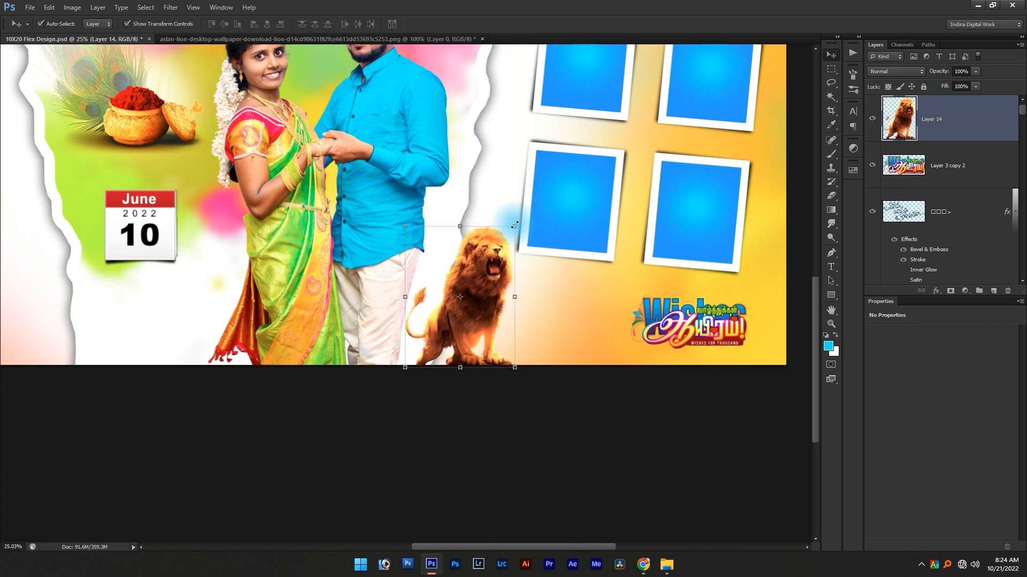
Duplicate the lion to the banner's lower left by the torn edge and flip the copy horizontally to face outward
scroll(518, 252, "down", 1)
left_click_drag(517, 251, 242, 341)
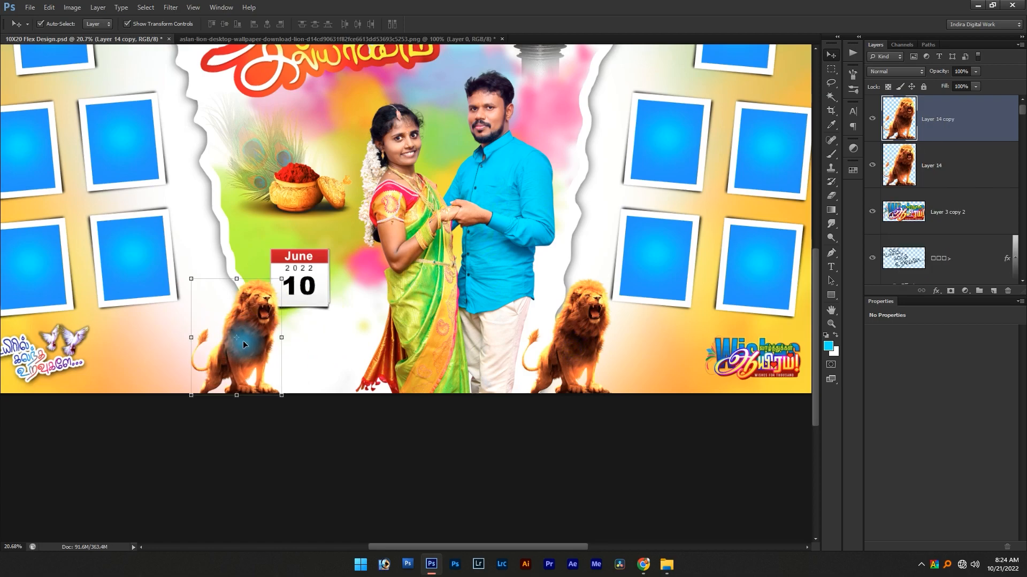
key("ctrl+t")
right_click(243, 342)
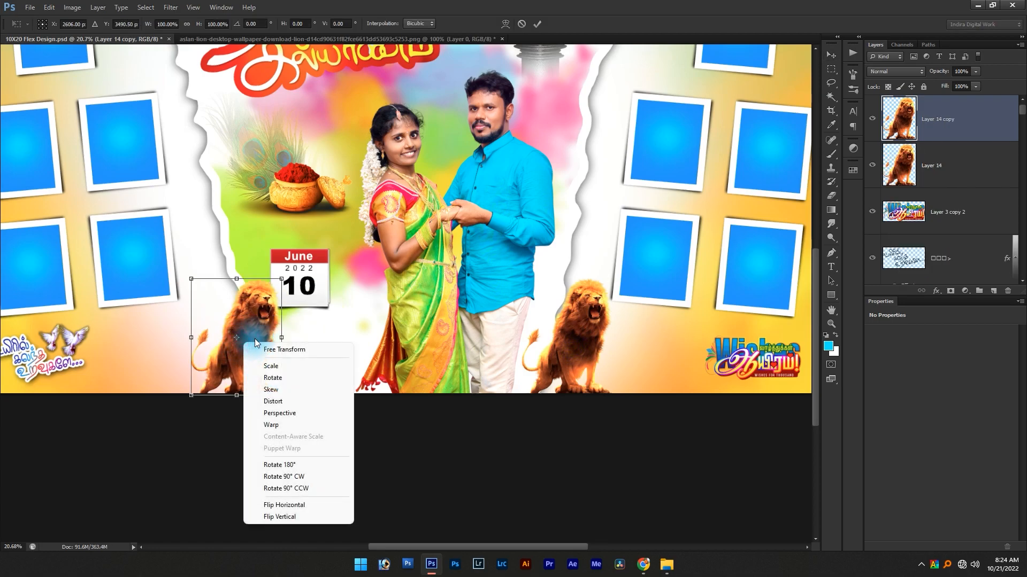
left_click(281, 505)
left_click_drag(266, 360, 247, 361)
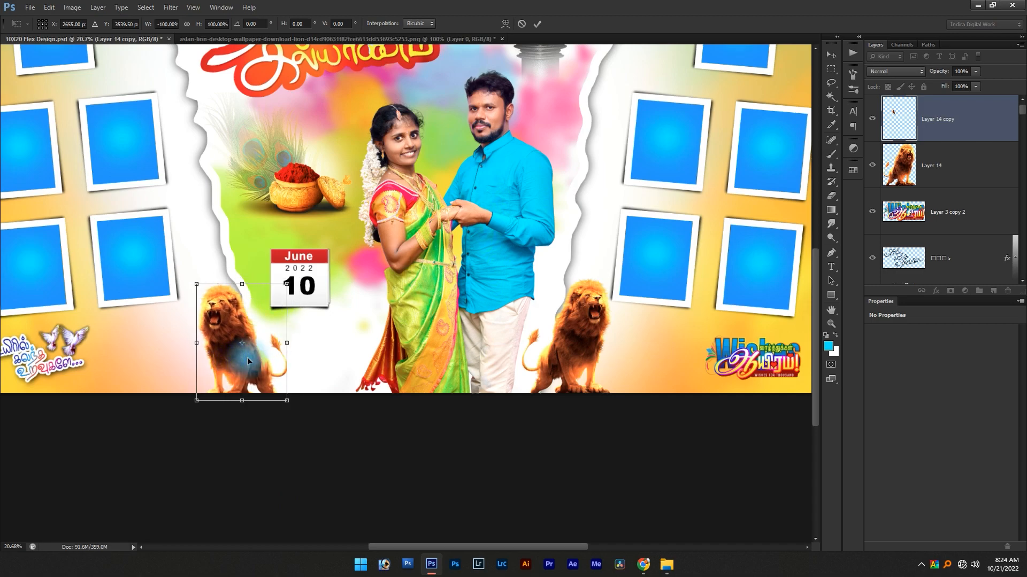
key("Return")
Move the June 10 calendar slightly right and the kumkum pot with peacock feathers slightly left
left_click_drag(316, 284, 336, 290)
left_click_drag(307, 187, 287, 189)
scroll(394, 503, "down", 2)
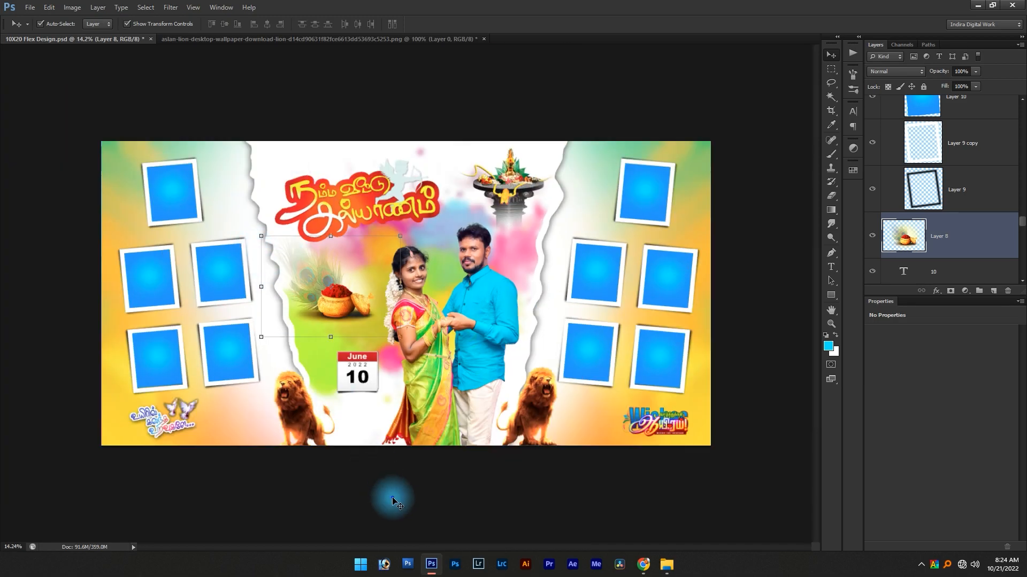
Show the whole banner without panels and save 10X20 Flex Design.psd with Maximize Compatibility on
key("Tab")
scroll(393, 493, "up", 2)
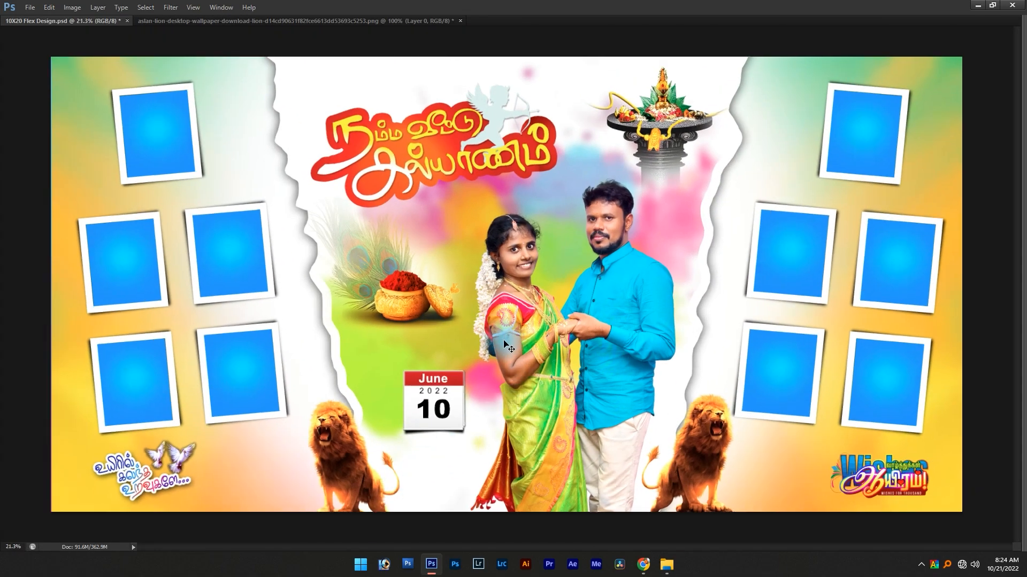
key("ctrl+s")
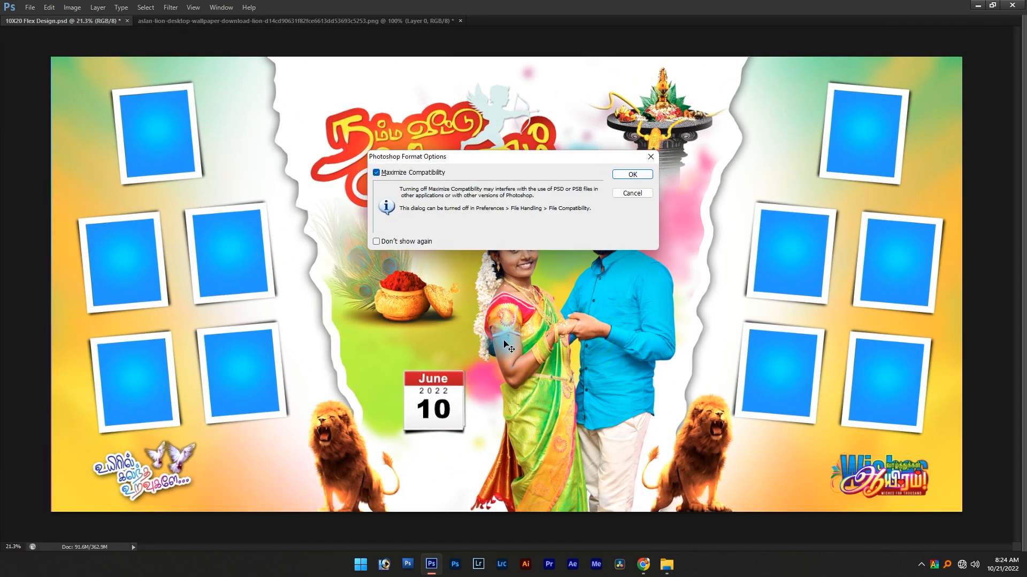
key("Return")
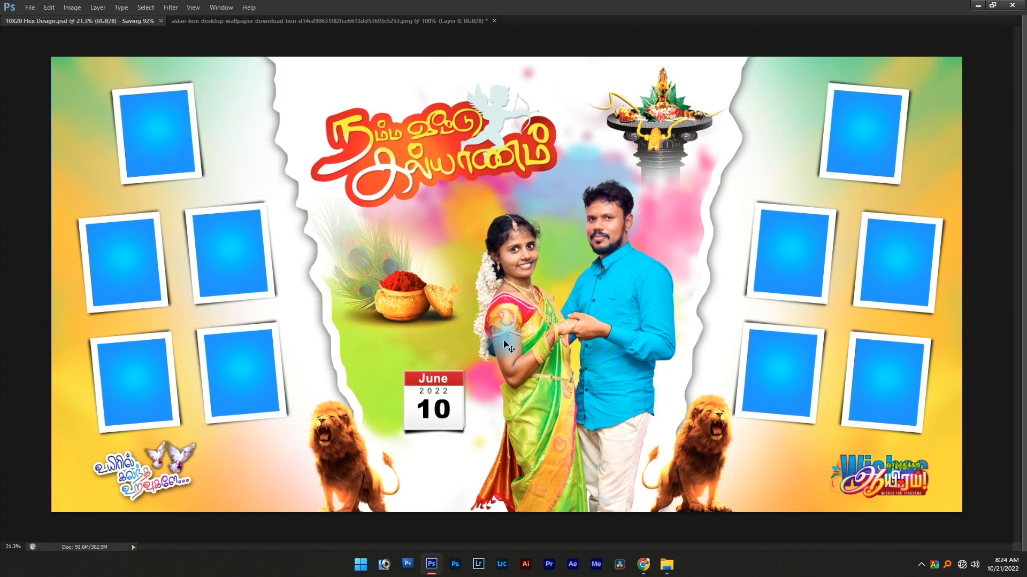
Open the 10X20 design from the Desktop's Editing folder in ACDSee and compare it with the saved 10X20 Flex Design
key("alt+Tab")
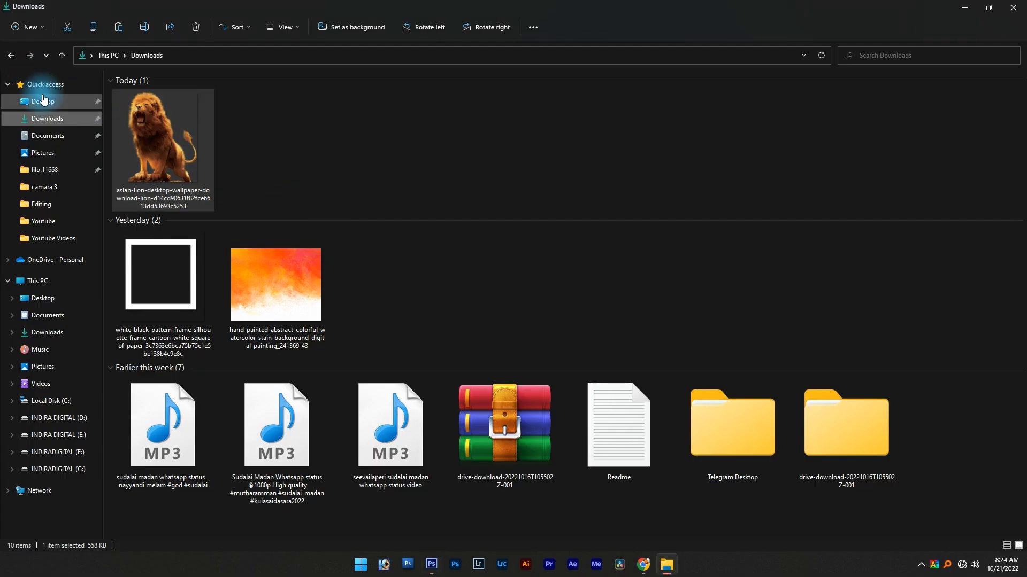
left_click(42, 101)
left_click(134, 95)
double_click(134, 95)
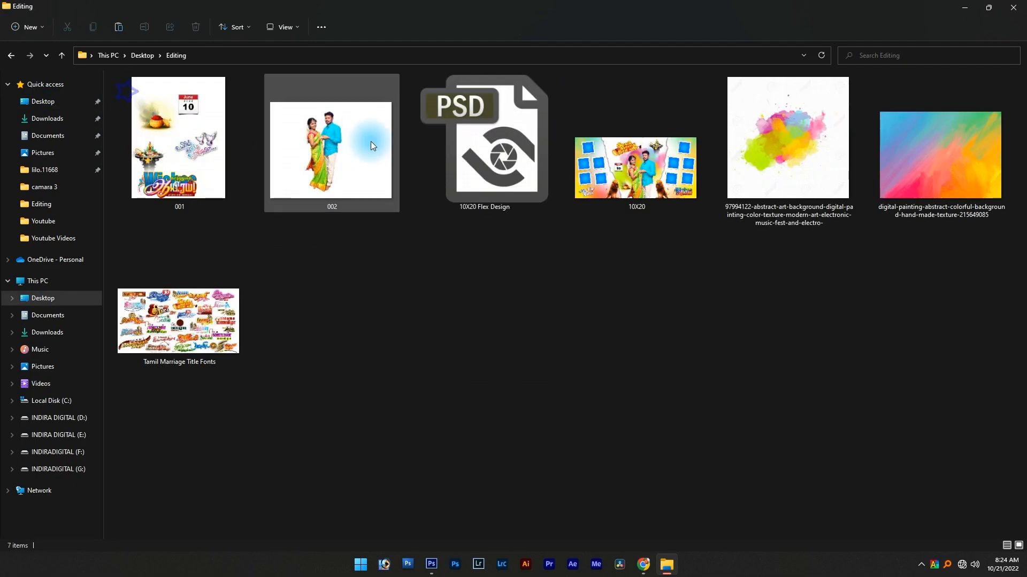
left_click(610, 170)
double_click(602, 171)
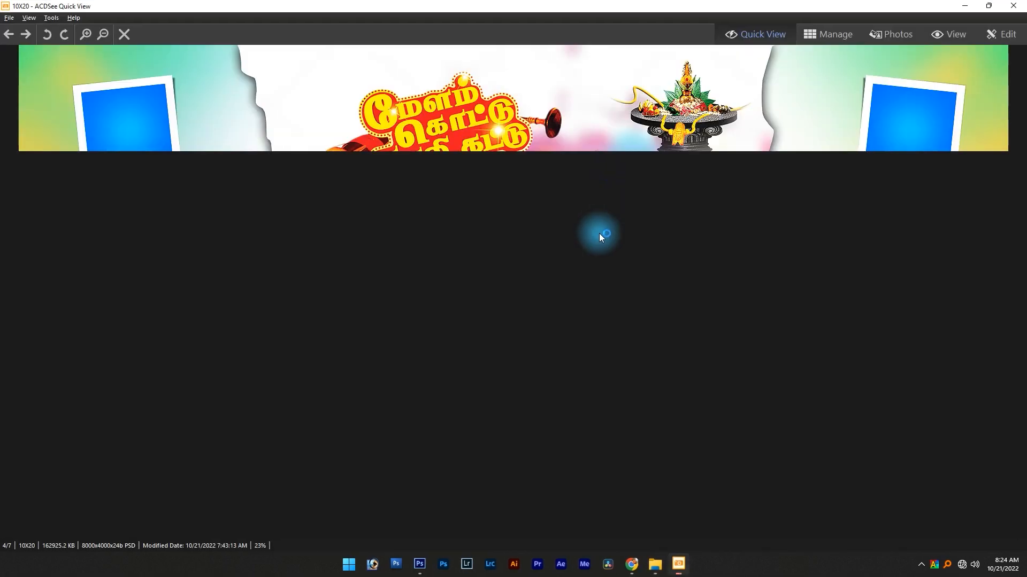
scroll(566, 282, "down", 1)
scroll(567, 282, "up", 1)
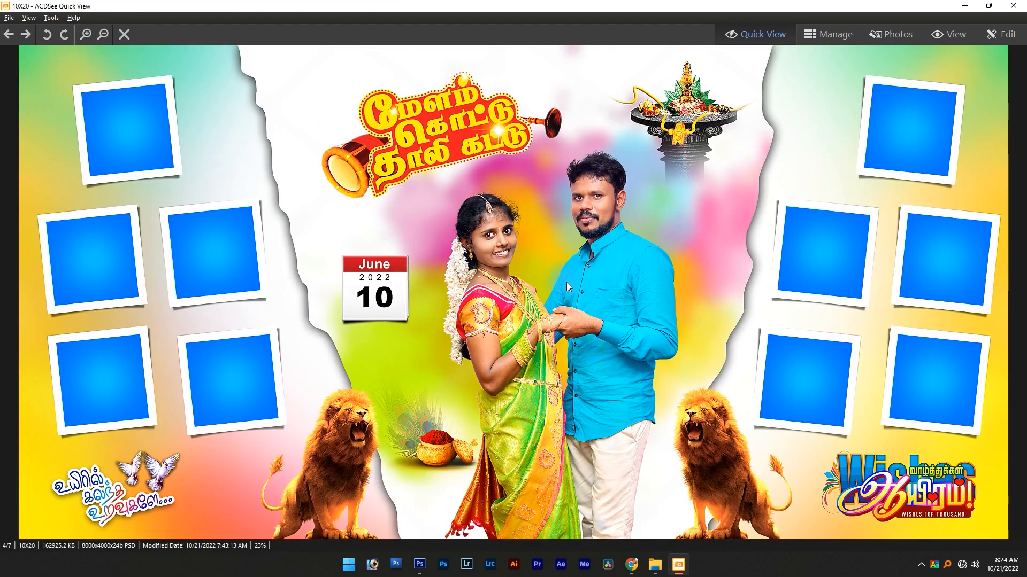
scroll(322, 256, "up", 1)
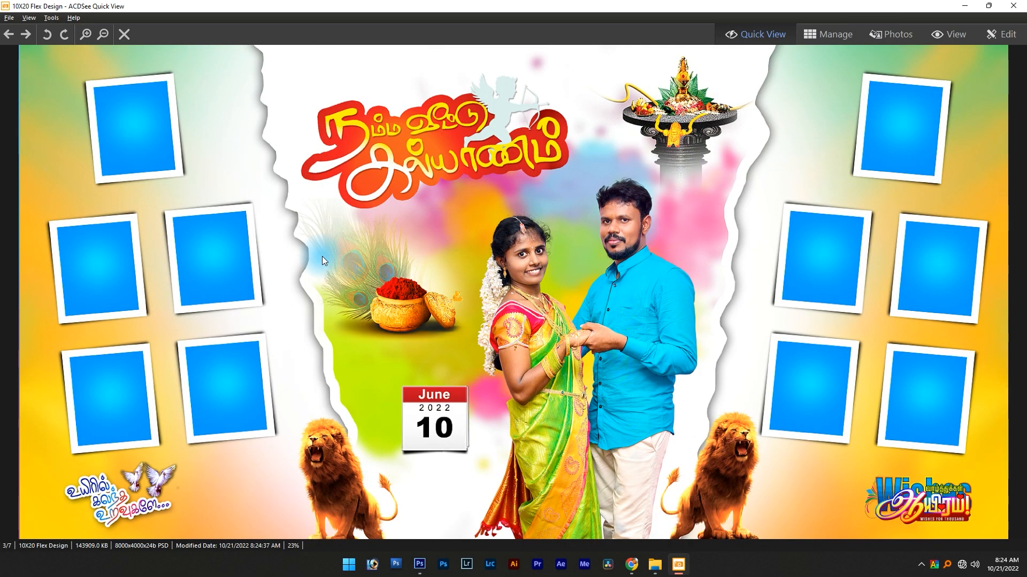
Switch back to Photoshop and hide the Stroke effect of the torn-paper shape on Layer 2
key("alt+Tab")
key("alt+Tab")
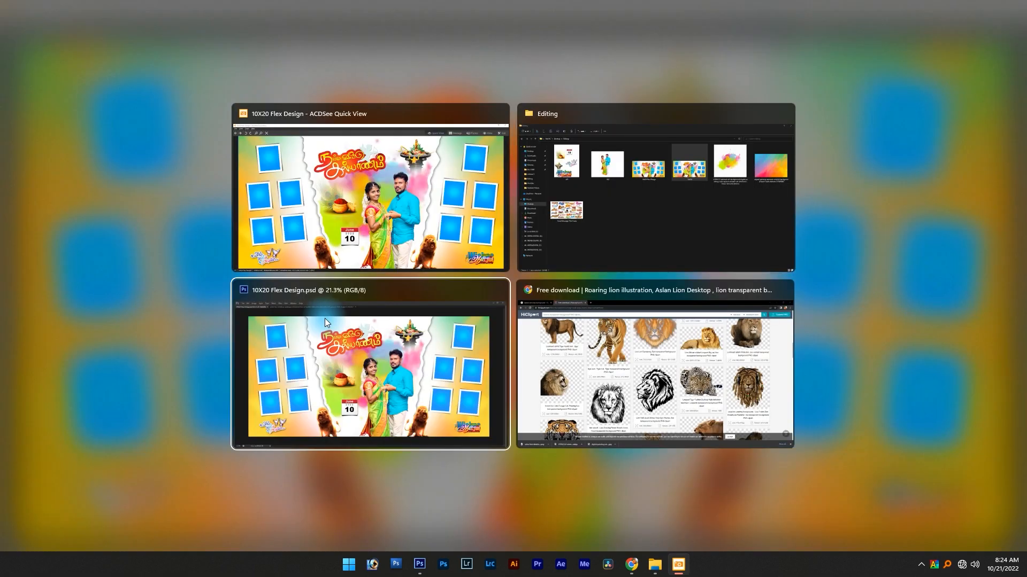
key("Tab")
scroll(925, 198, "down", 3)
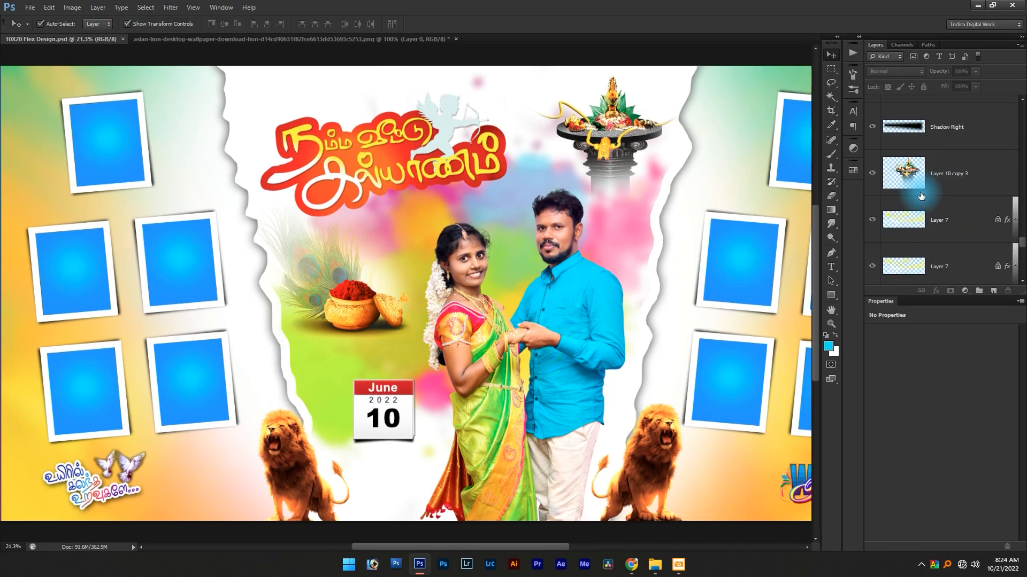
scroll(925, 198, "up", 4)
left_click(939, 184)
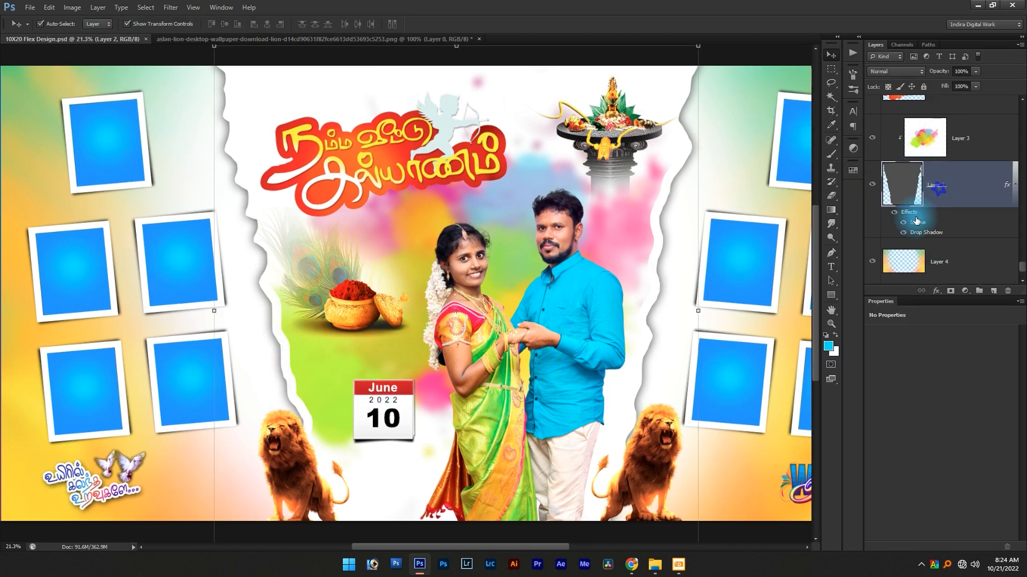
left_click(903, 223)
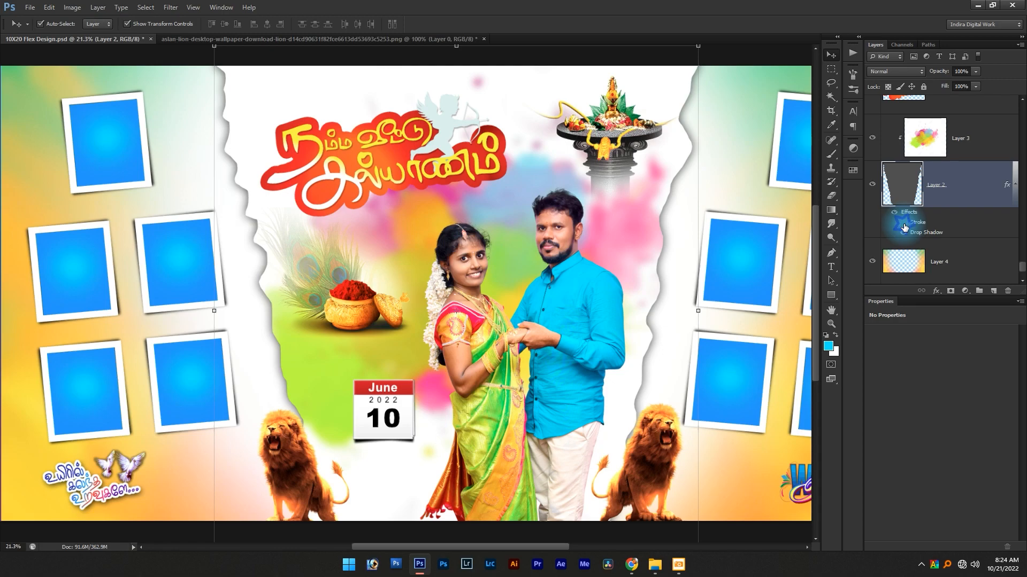
scroll(494, 199, "down", 1)
left_click(662, 492)
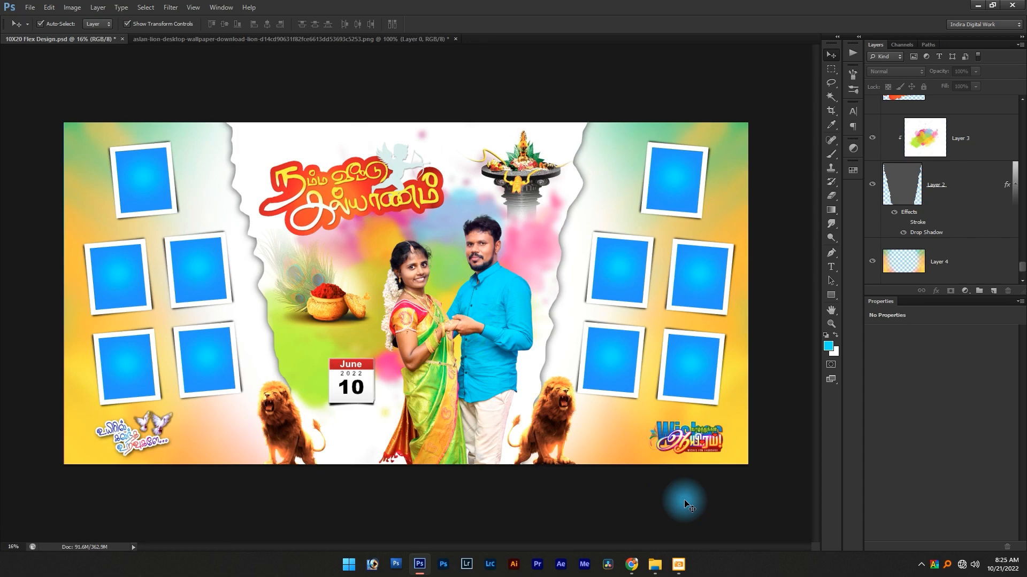
Shift the Box copy group of photo frames slightly toward the banner's right edge
left_click_drag(694, 270, 697, 271)
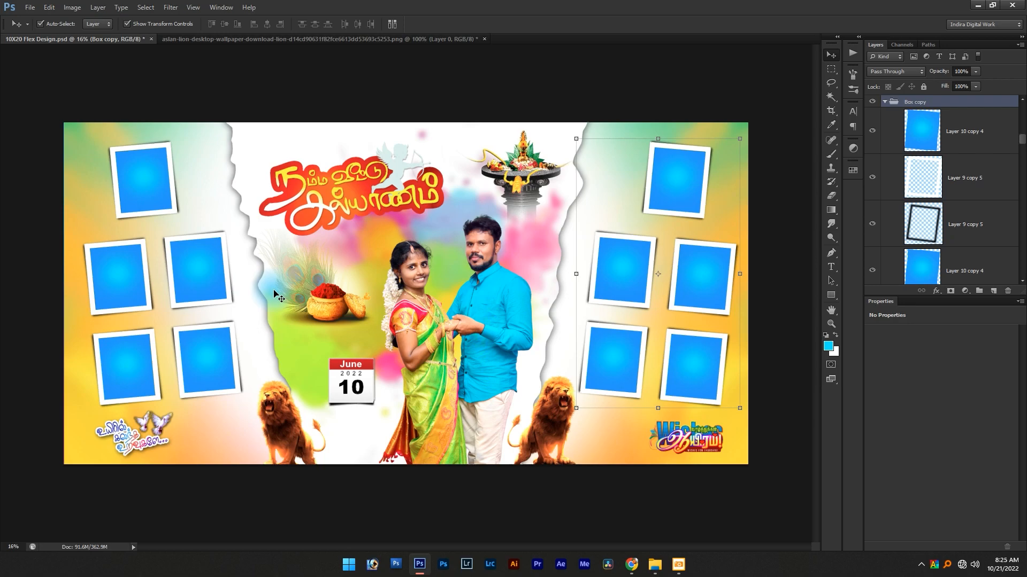